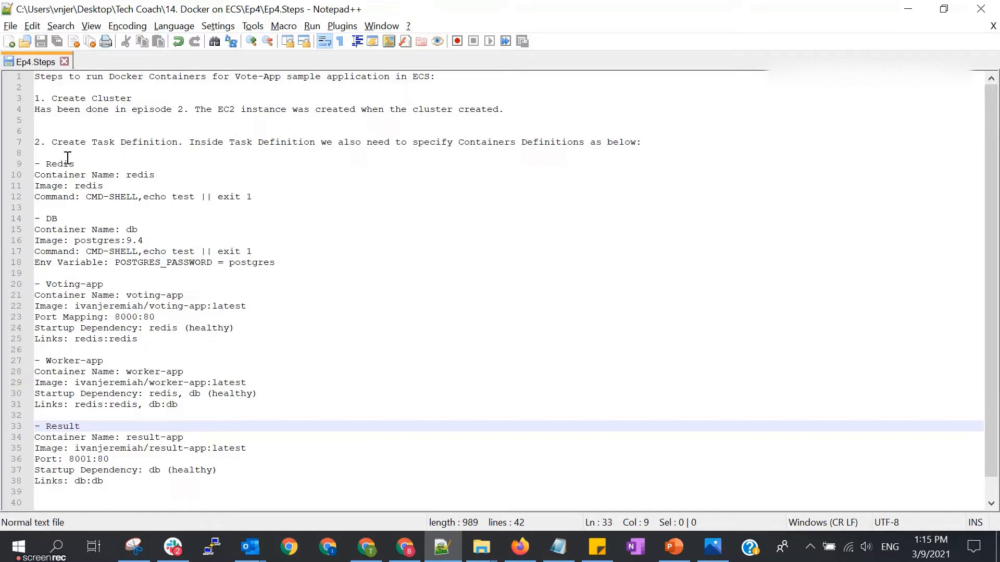
# - Review the Redis container's name, image and health check command in the Ep4.Steps notes
pyautogui.click(96, 165)
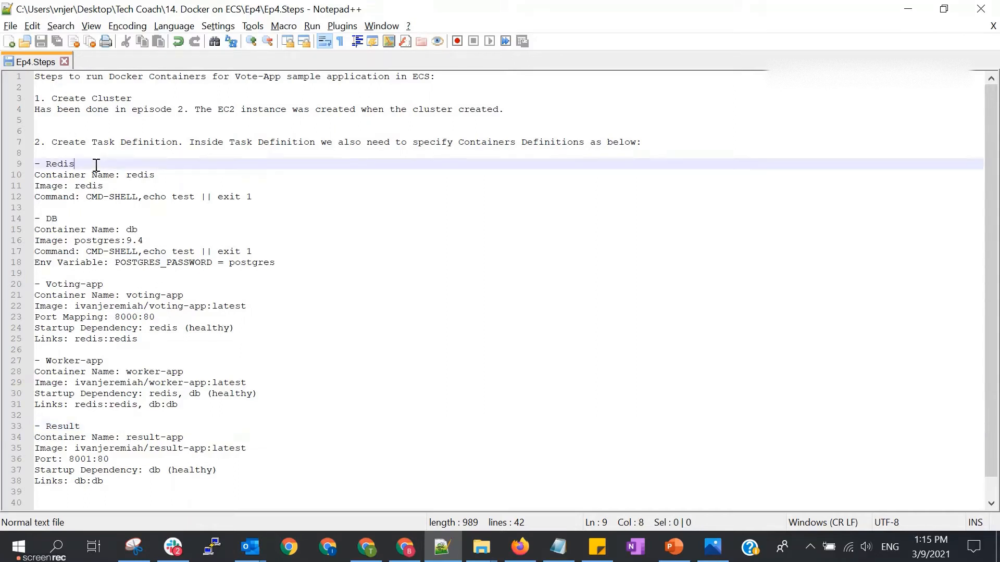
pyautogui.click(105, 176)
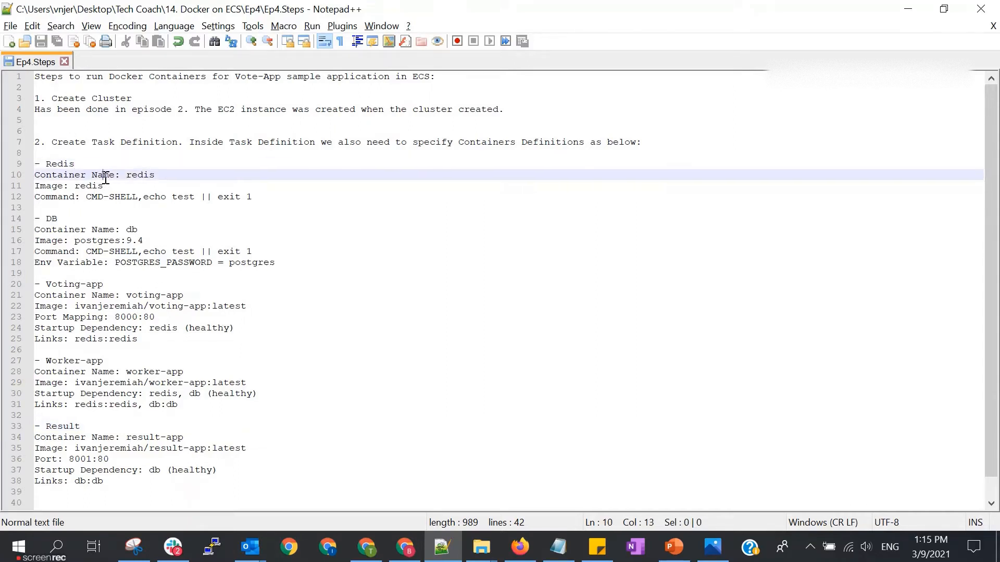
pyautogui.click(90, 186)
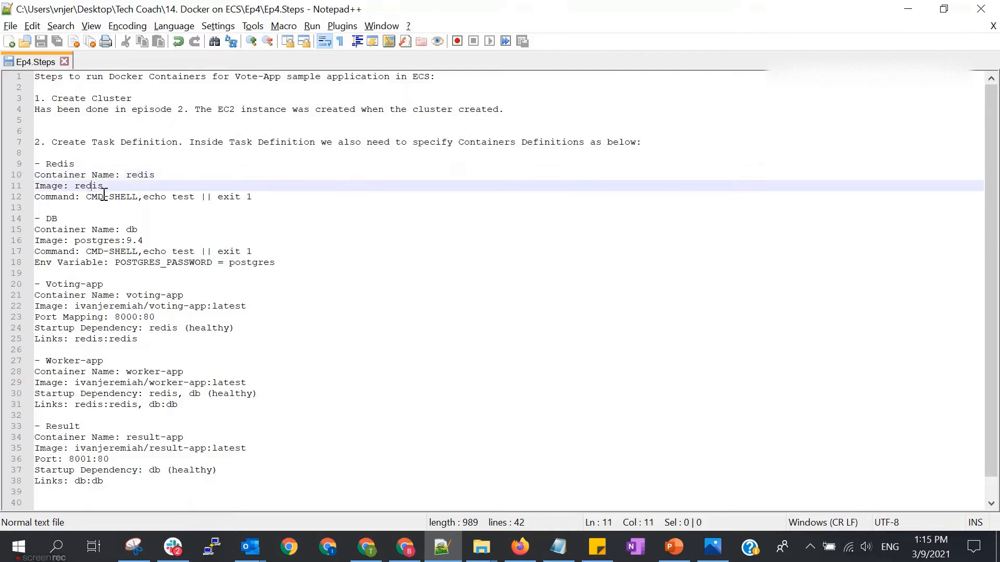
pyautogui.doubleClick(92, 186)
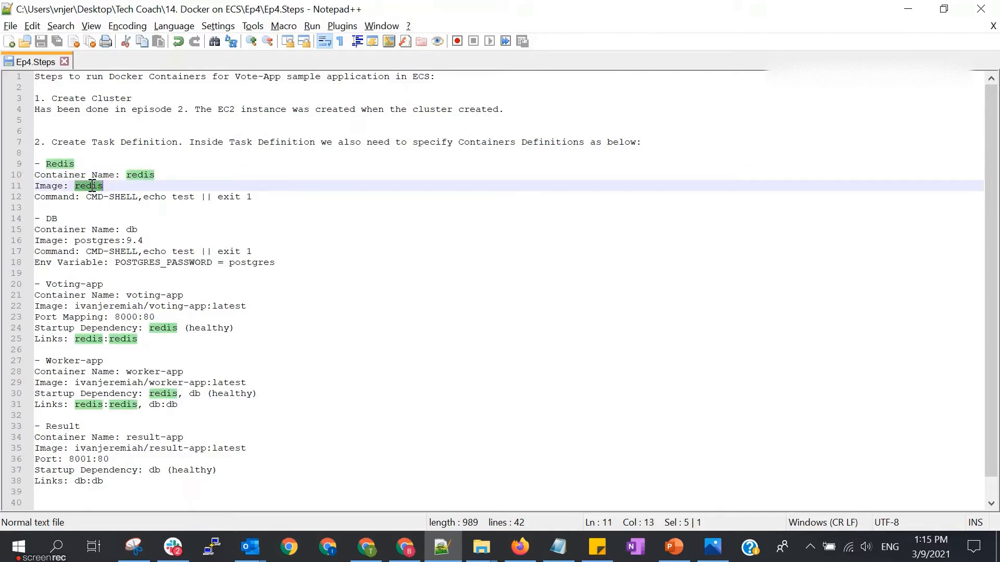
pyautogui.click(110, 196)
pyautogui.moveTo(250, 196); pyautogui.dragTo(85, 201)
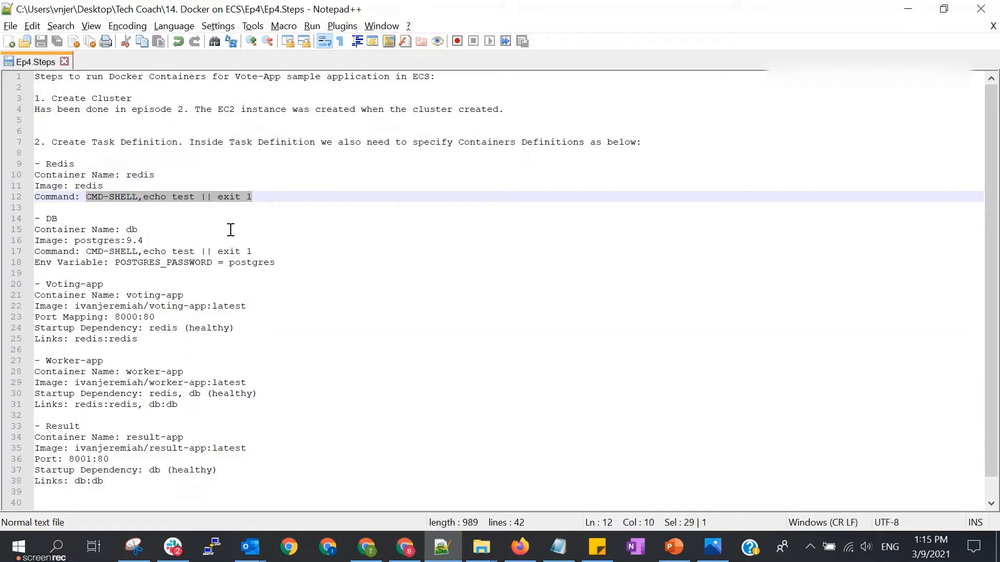
pyautogui.click(178, 206)
pyautogui.click(155, 197)
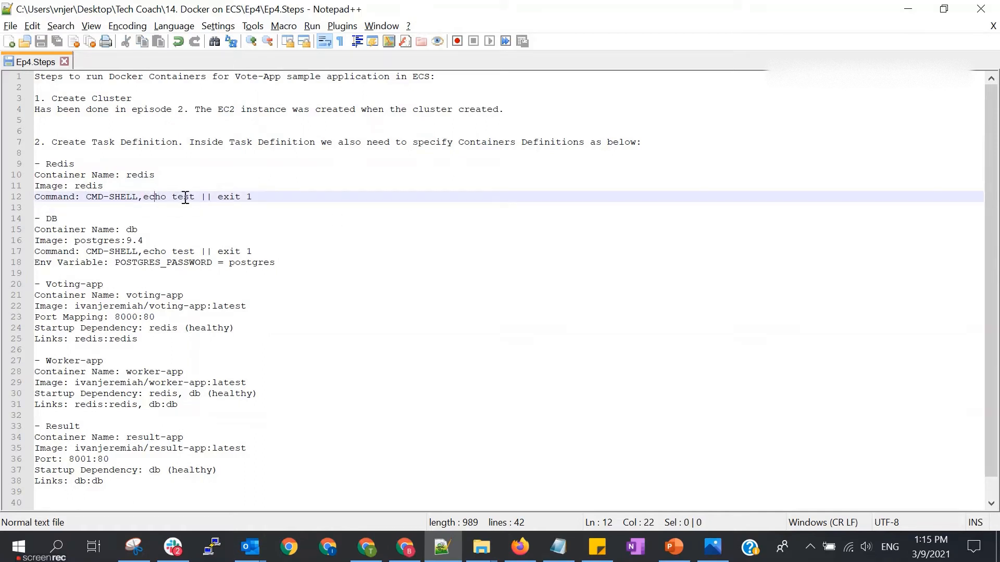
pyautogui.doubleClick(185, 196)
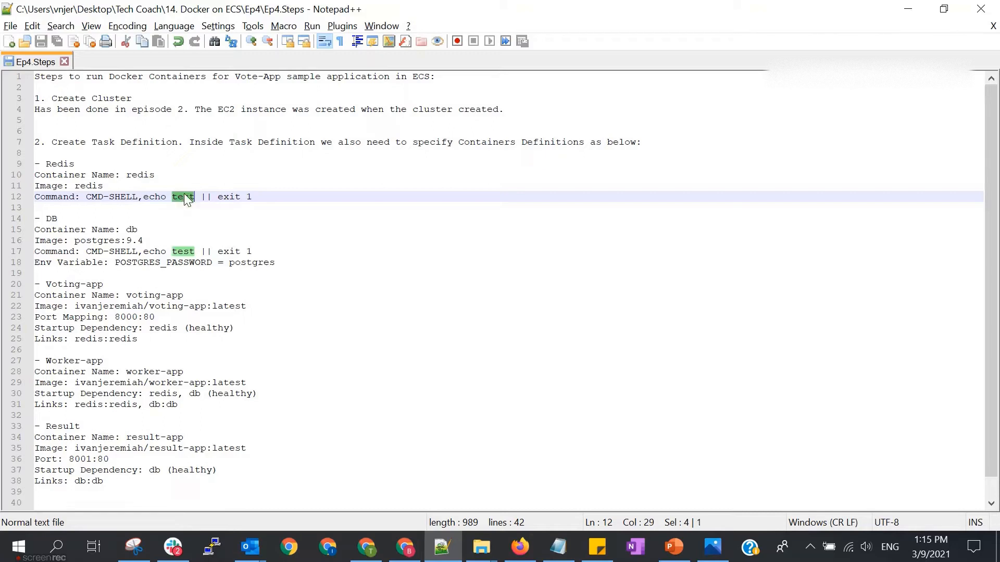
pyautogui.click(258, 196)
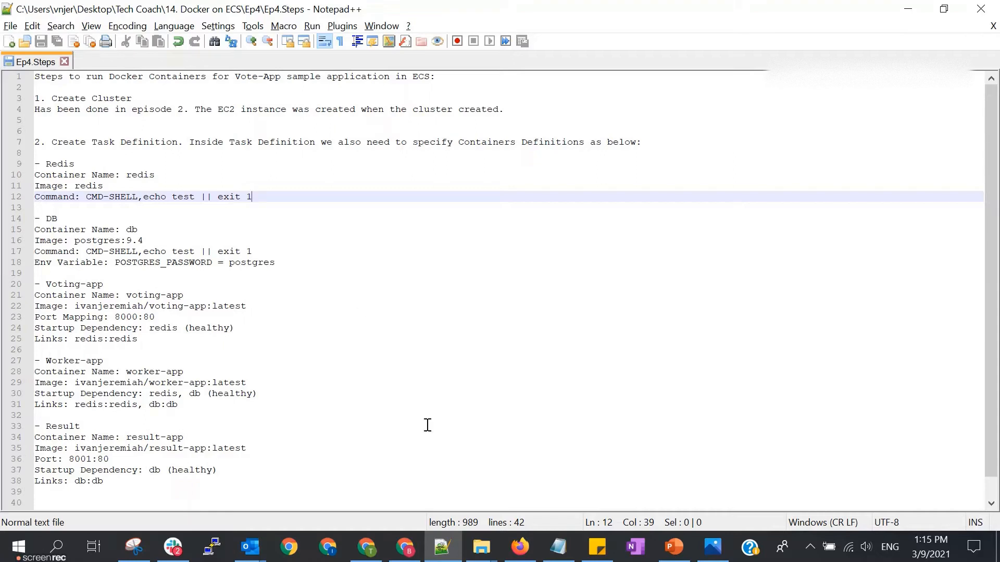
# - Switch to the Amazon ECS console in Chrome and enter redis as both the container name and the image
pyautogui.click(366, 547)
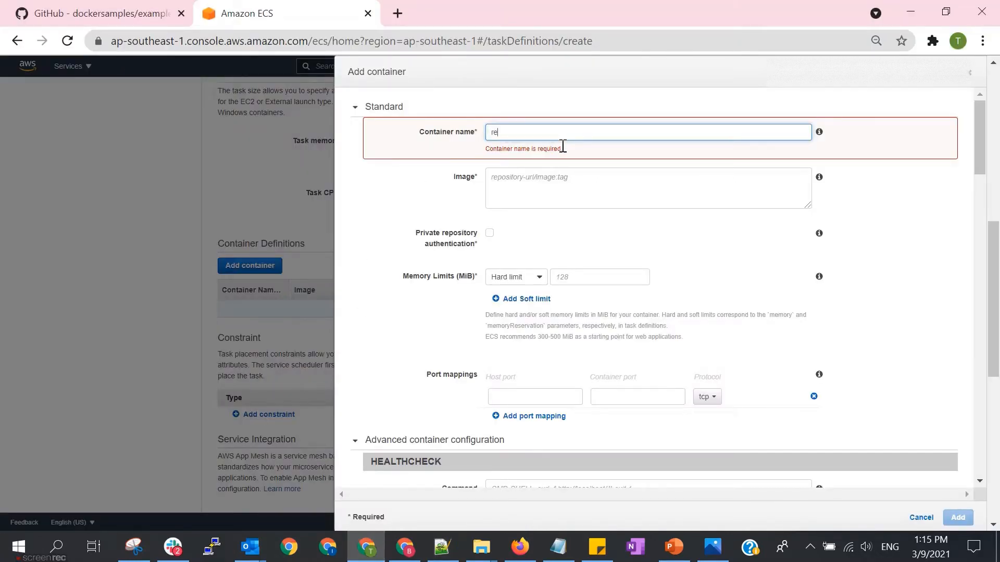
pyautogui.click(529, 180)
pyautogui.write('redis')
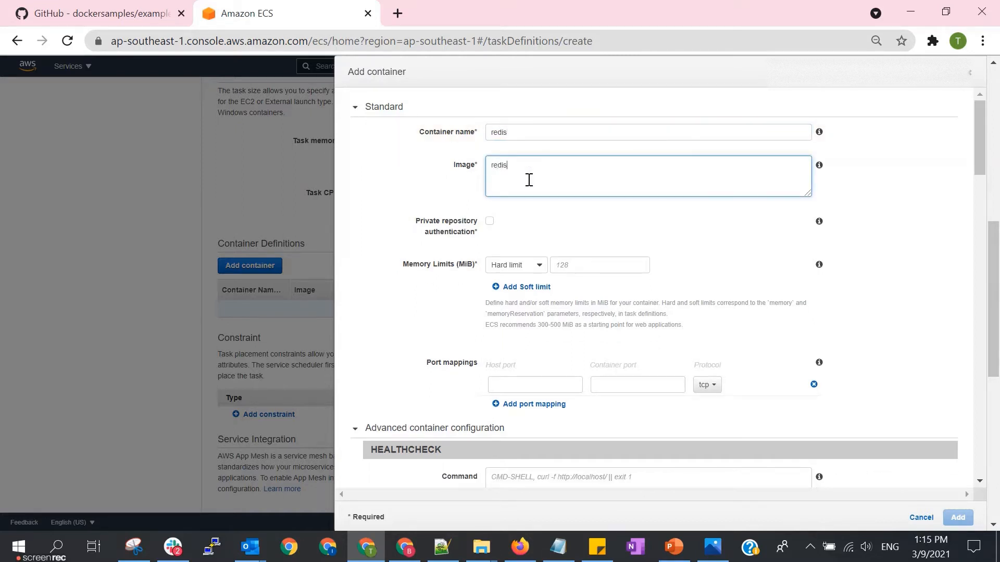
# - Change the redis container's memory limit type to Soft limit and set it to 128 MiB
pyautogui.scroll(-1, 604, 188)
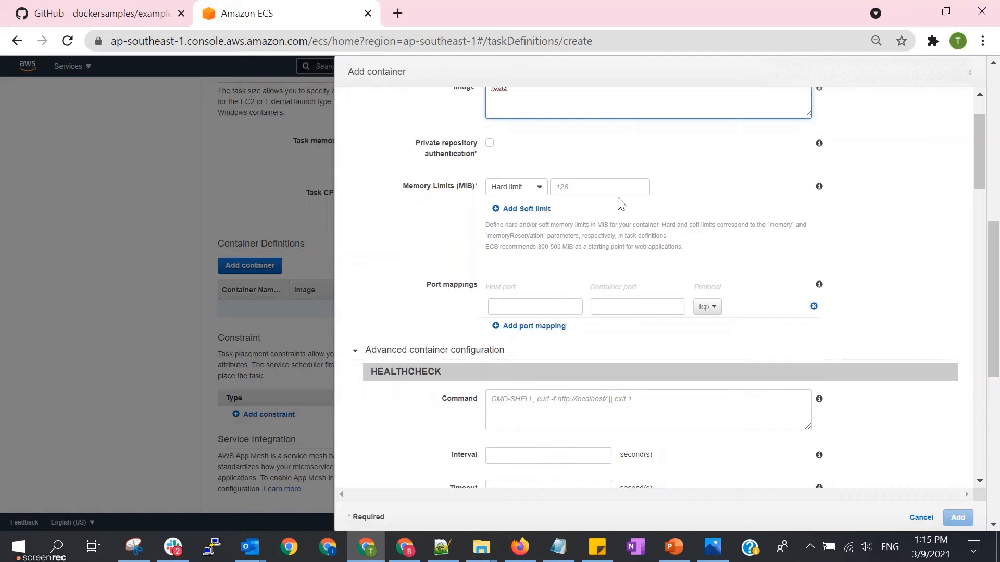
pyautogui.click(590, 191)
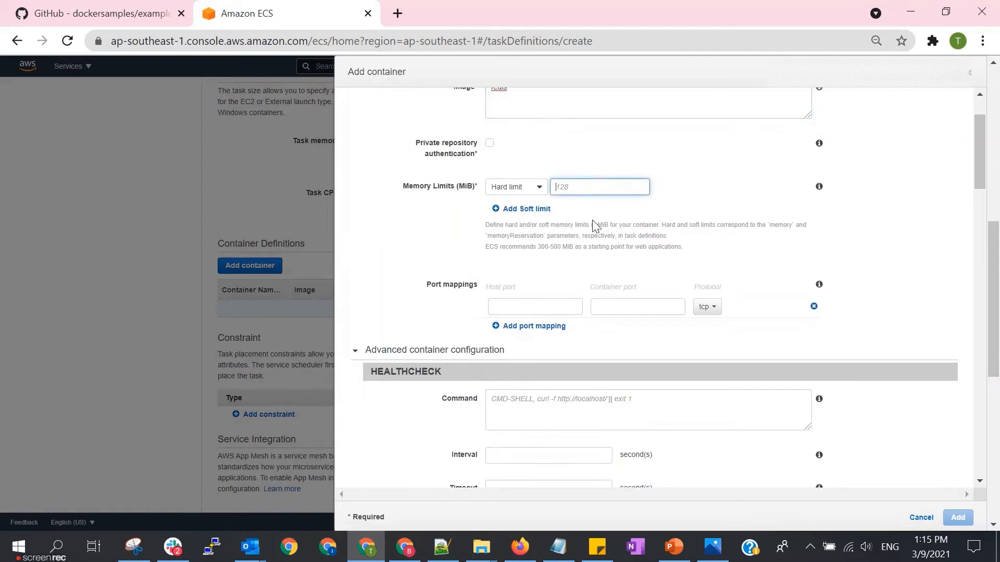
pyautogui.click(538, 190)
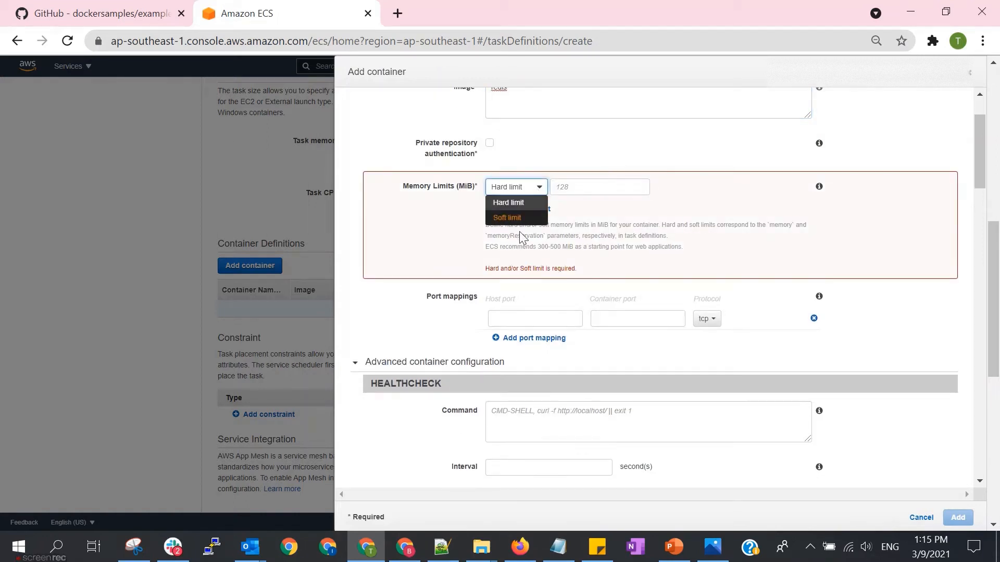
pyautogui.click(638, 148)
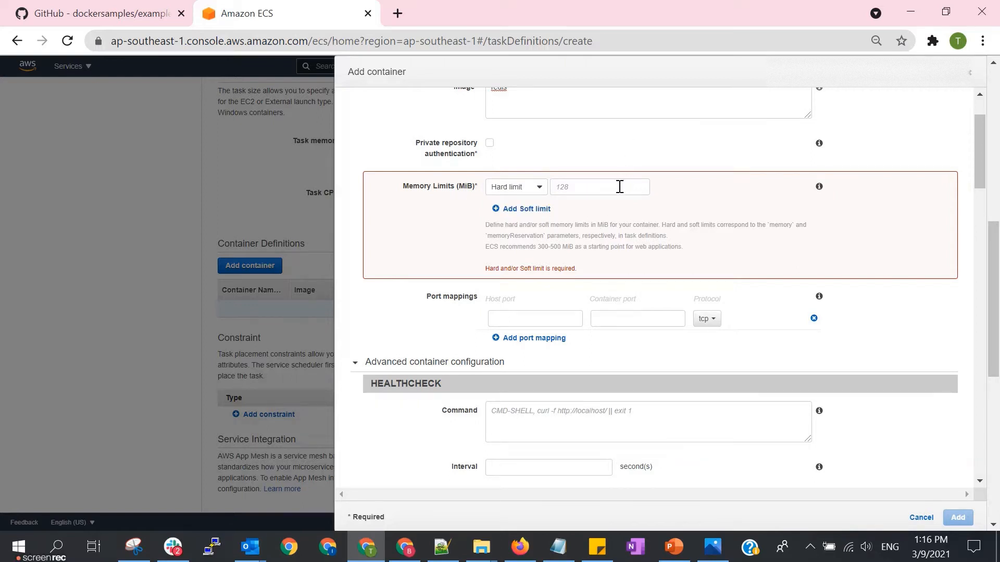
pyautogui.click(598, 187)
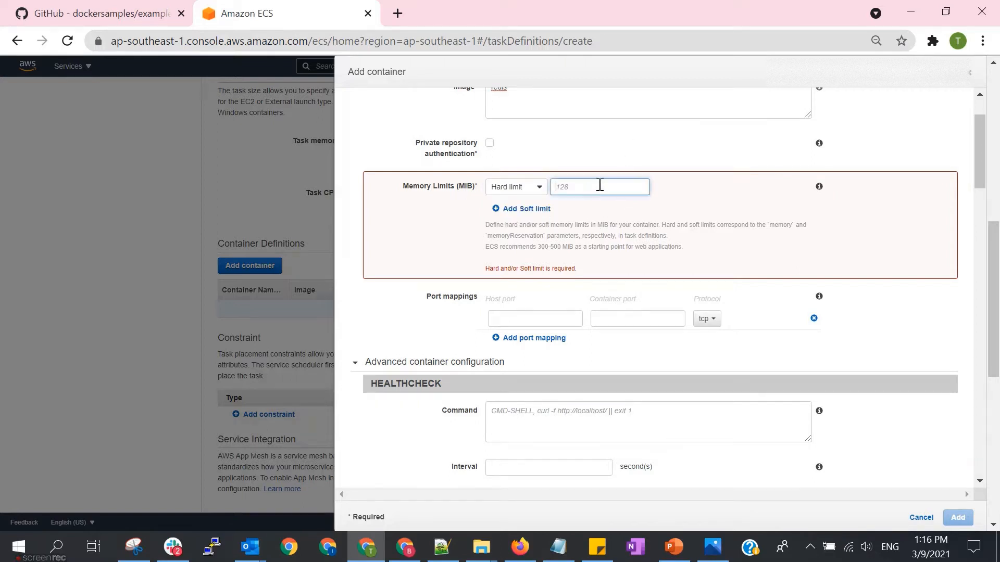
pyautogui.click(537, 191)
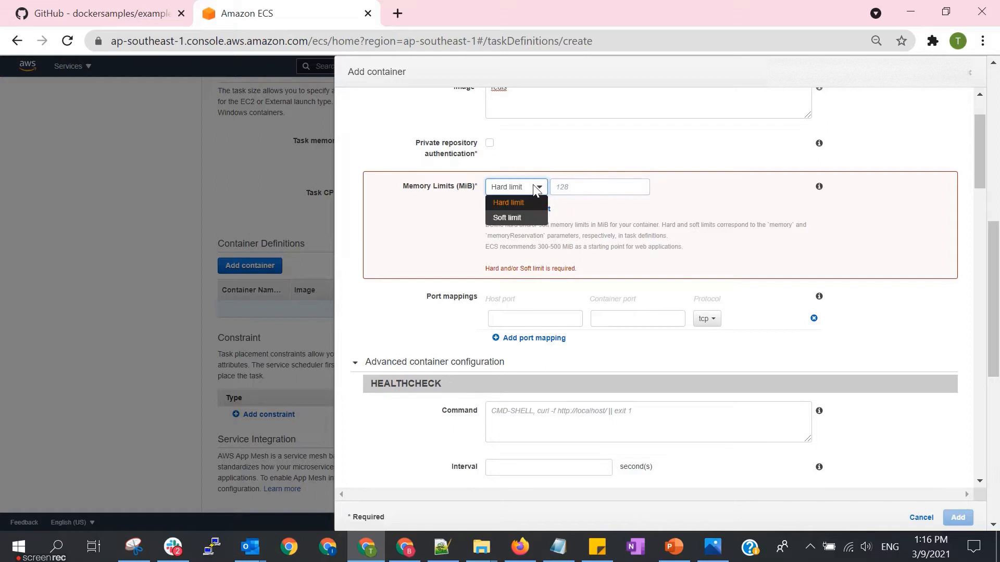
pyautogui.click(519, 218)
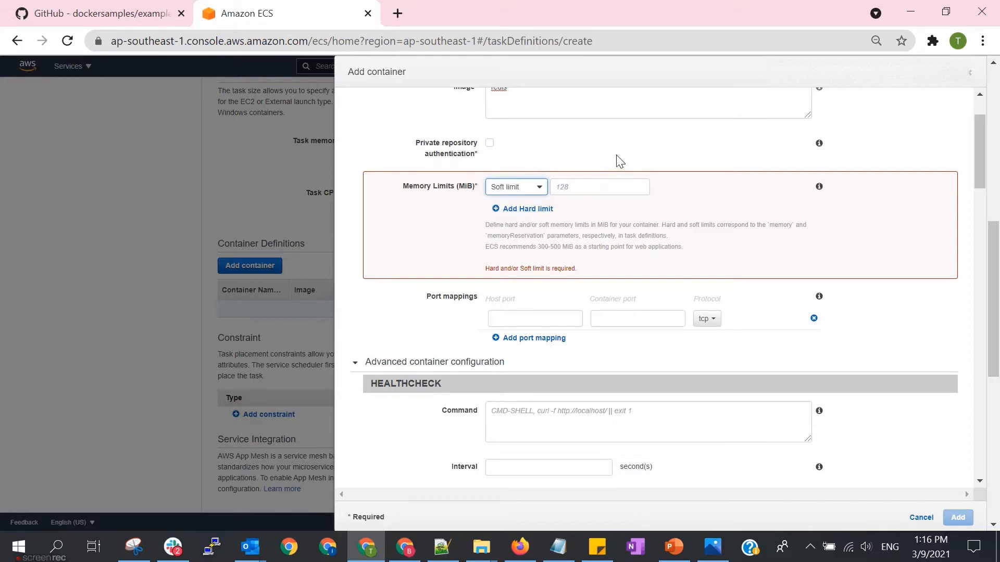
pyautogui.click(620, 163)
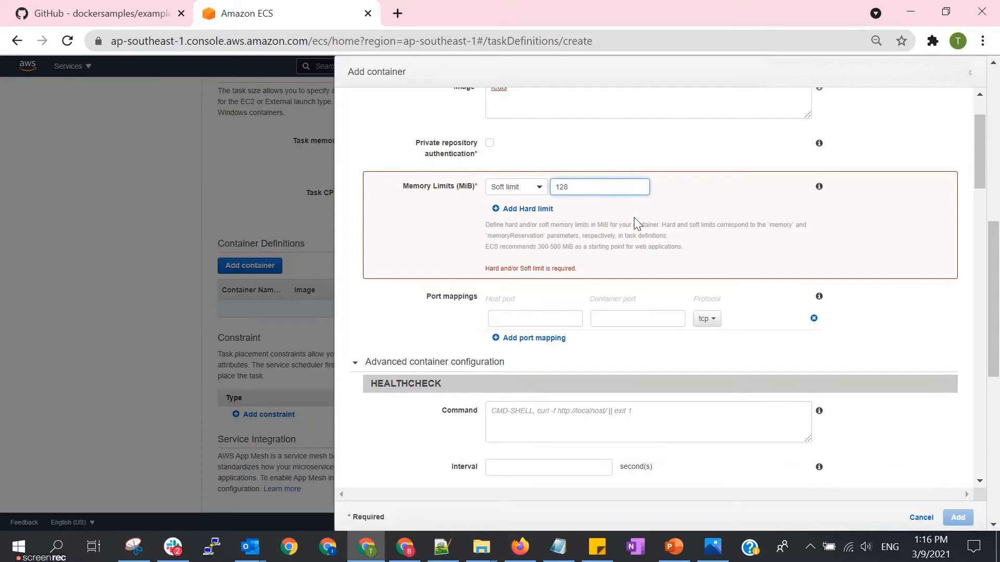
pyautogui.click(826, 302)
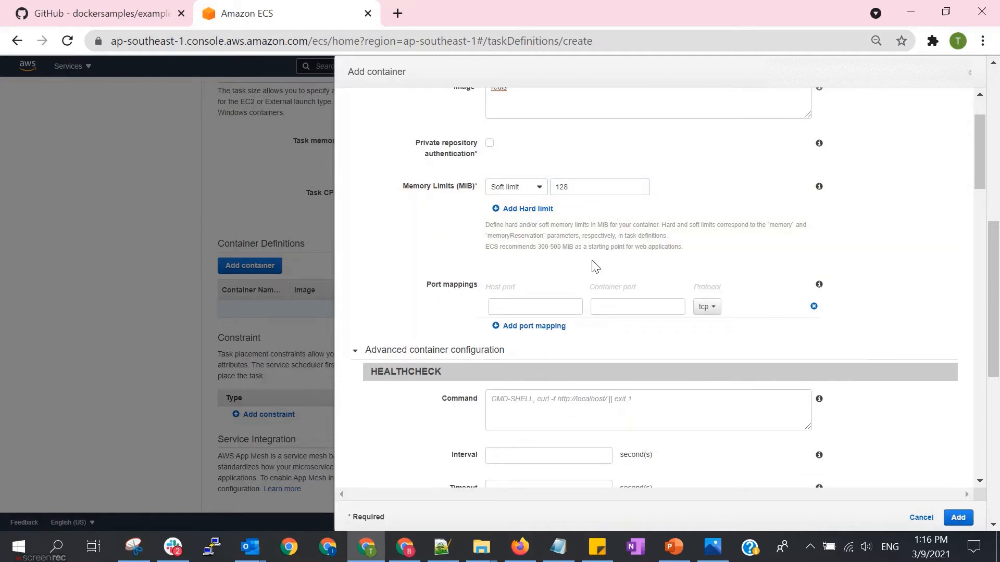
# - Copy the Redis command "CMD-SHELL,echo test || exit 1" from the Notepad++ notes into the container's health check command in ECS
pyautogui.scroll(-2, 595, 266)
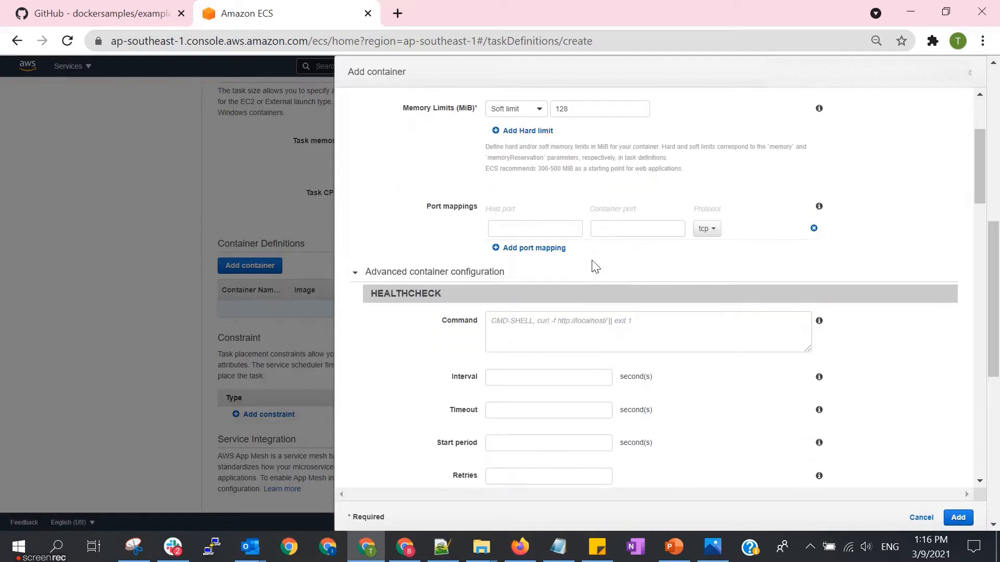
pyautogui.hotkey('alt', 'Tab')
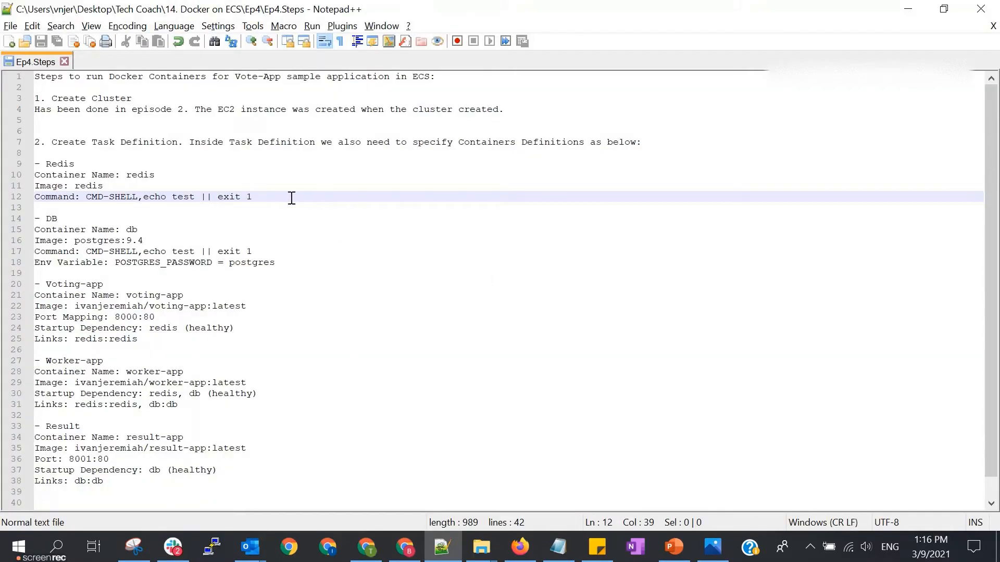
pyautogui.moveTo(292, 198); pyautogui.dragTo(87, 198)
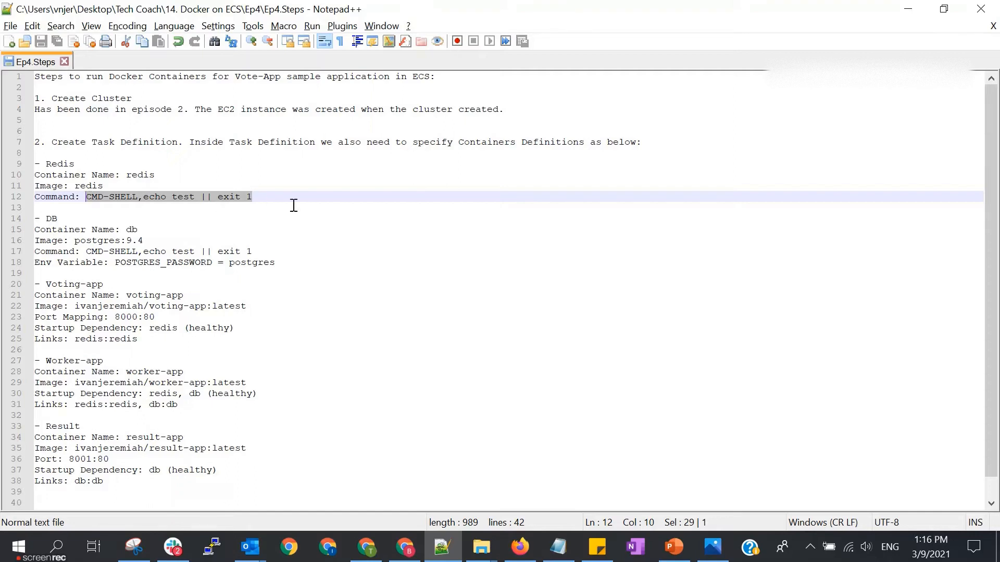
pyautogui.hotkey('ctrl', 'c')
pyautogui.hotkey('alt', 'Tab')
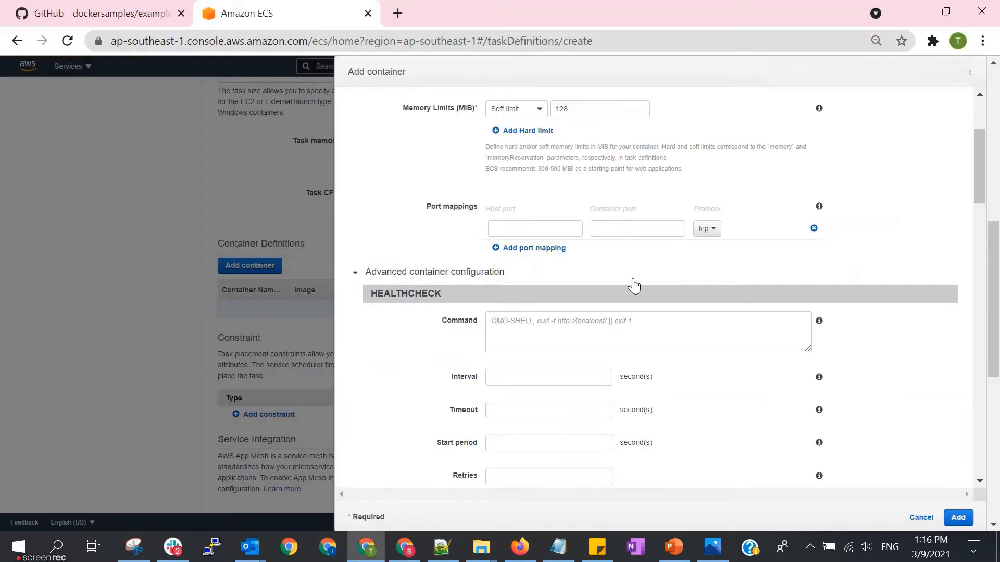
pyautogui.click(510, 326)
pyautogui.hotkey('ctrl', 'v')
# - Look over the remaining advanced container settings and add the redis container to the task definition
pyautogui.scroll(-9, 875, 324)
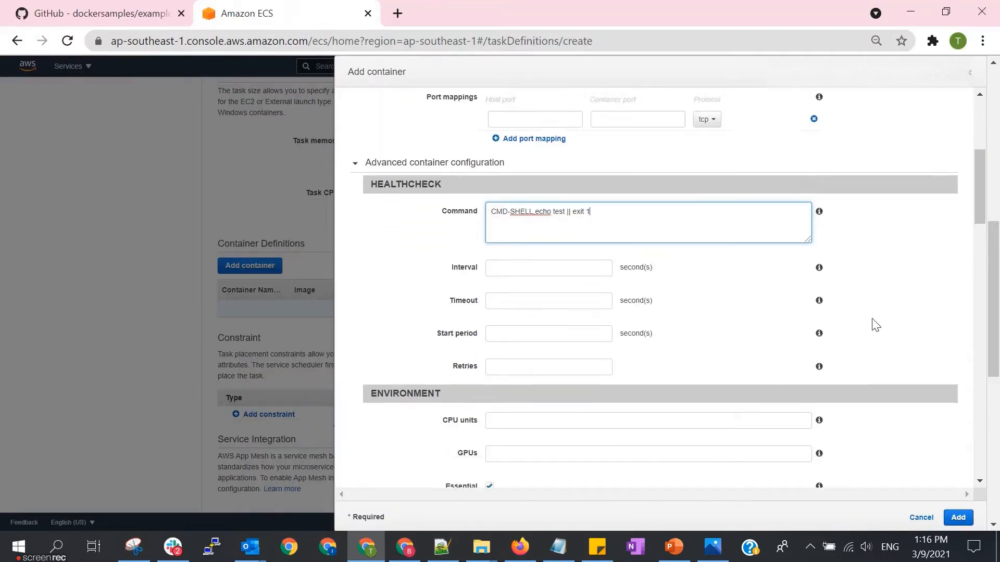
pyautogui.scroll(-8, 566, 186)
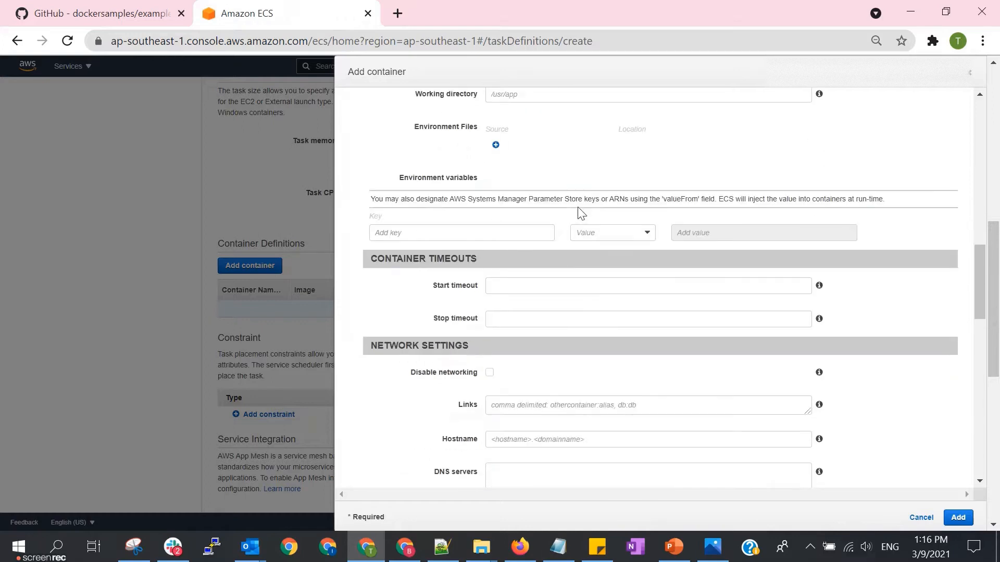
pyautogui.scroll(-9, 593, 233)
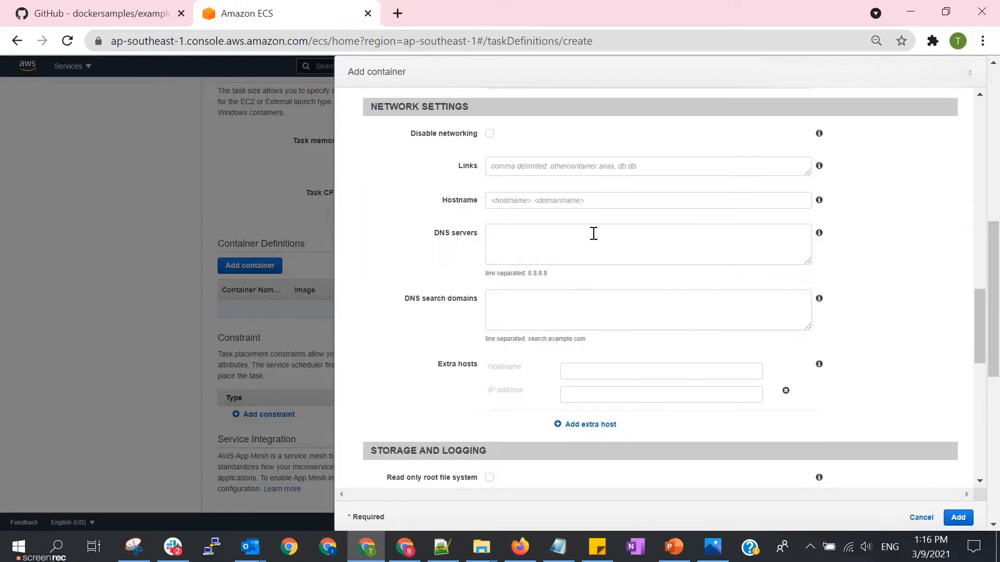
pyautogui.scroll(-8, 651, 252)
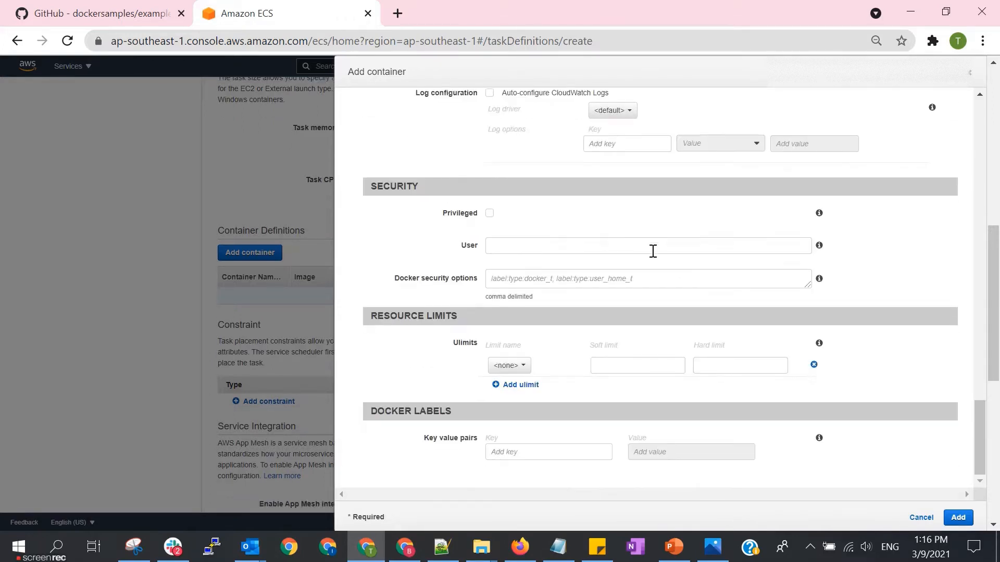
pyautogui.click(958, 517)
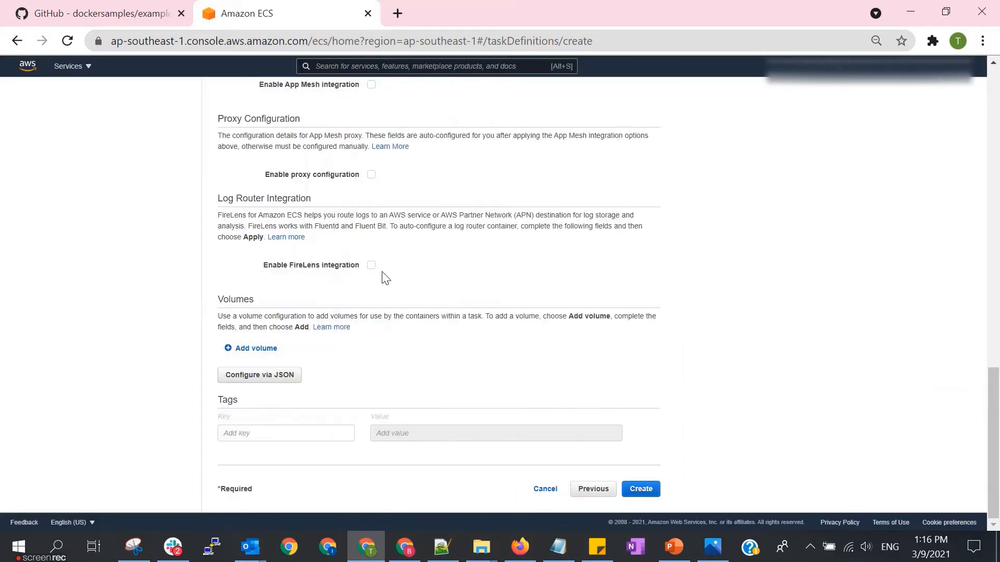
# - Start another container definition, and check the DB container's image and settings in the Ep4.Steps notes in Notepad++
pyautogui.scroll(7, 614, 351)
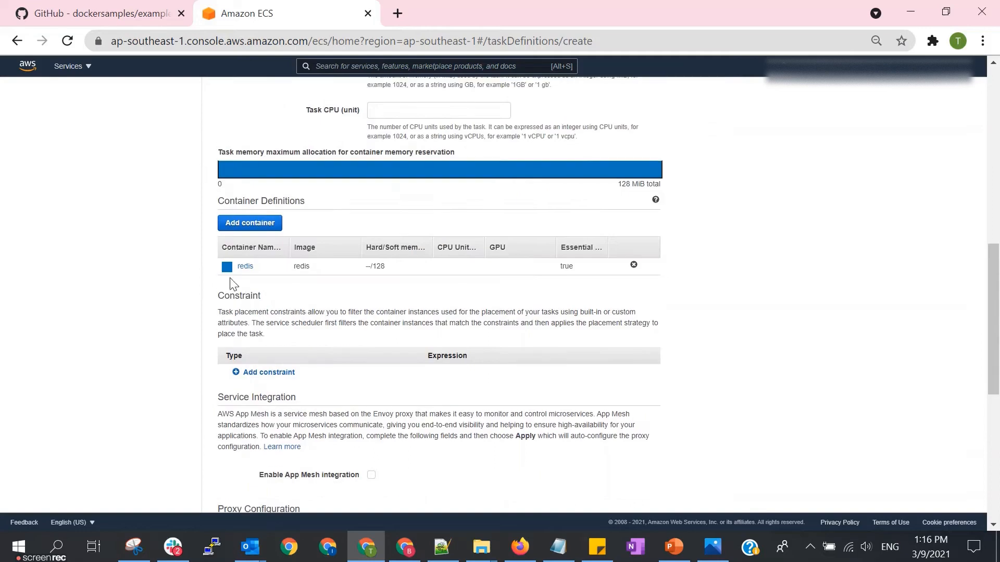
pyautogui.click(252, 224)
pyautogui.hotkey('alt', 'Tab')
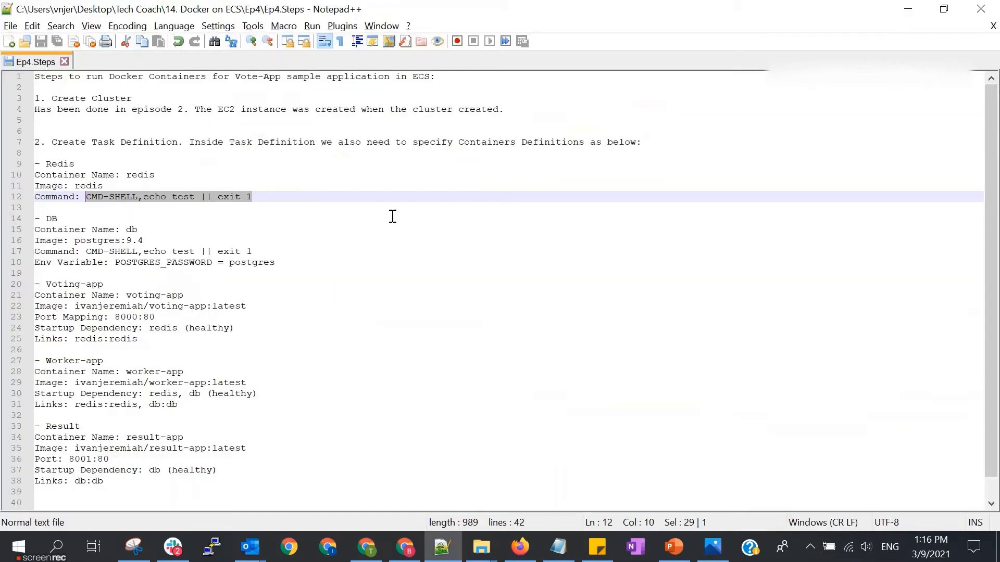
pyautogui.click(76, 221)
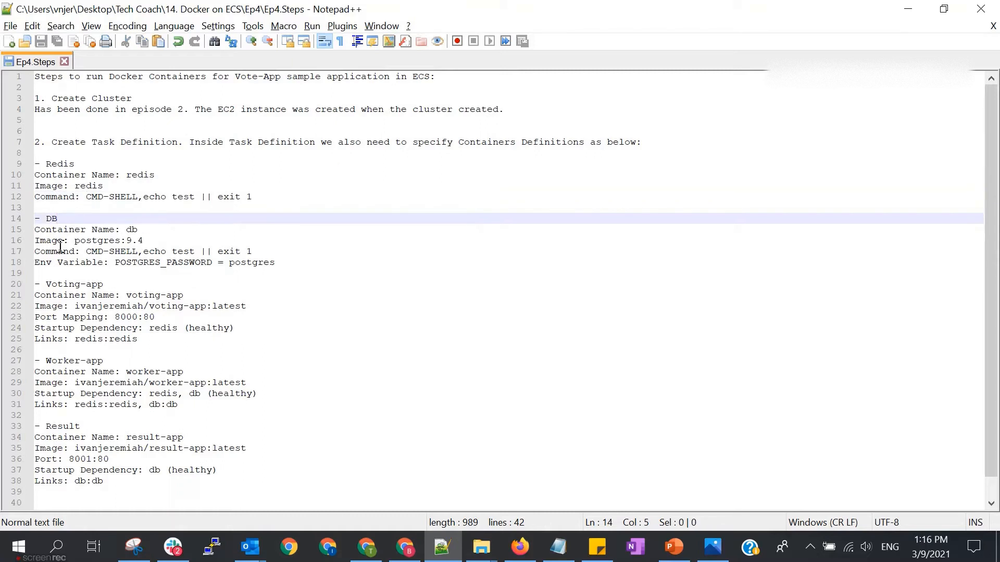
pyautogui.click(63, 241)
pyautogui.moveTo(166, 240); pyautogui.dragTo(74, 242)
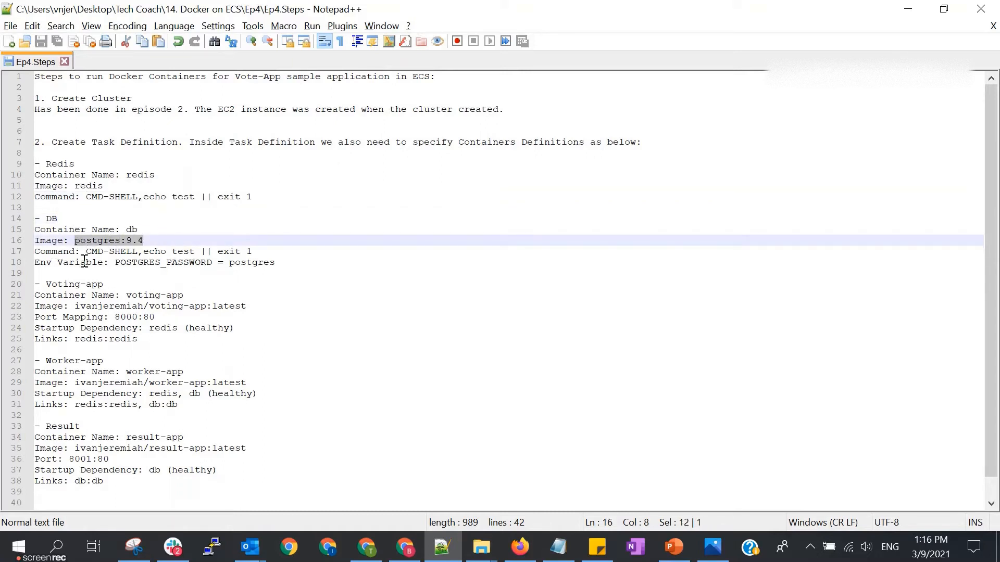
# - Switch to the dockersamples/example-voting-app repository on GitHub and open its docker-compose.yml file
pyautogui.click(367, 544)
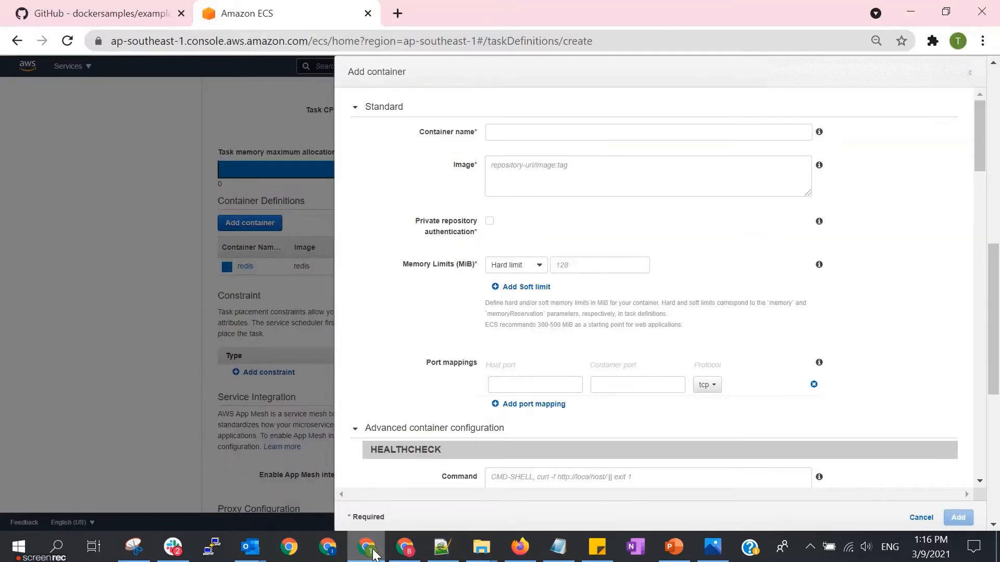
pyautogui.click(124, 13)
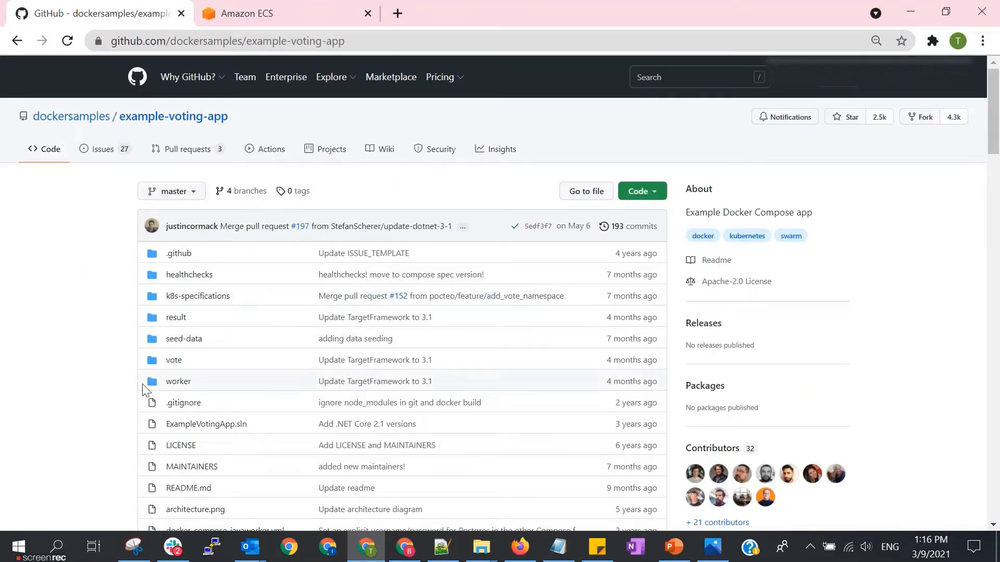
pyautogui.scroll(-1, 116, 339)
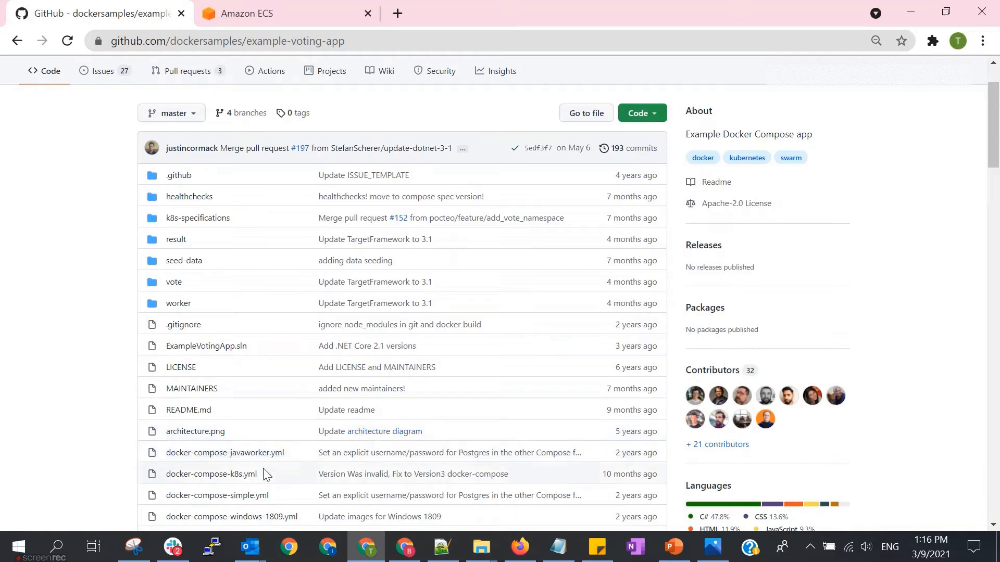
pyautogui.scroll(-1, 344, 405)
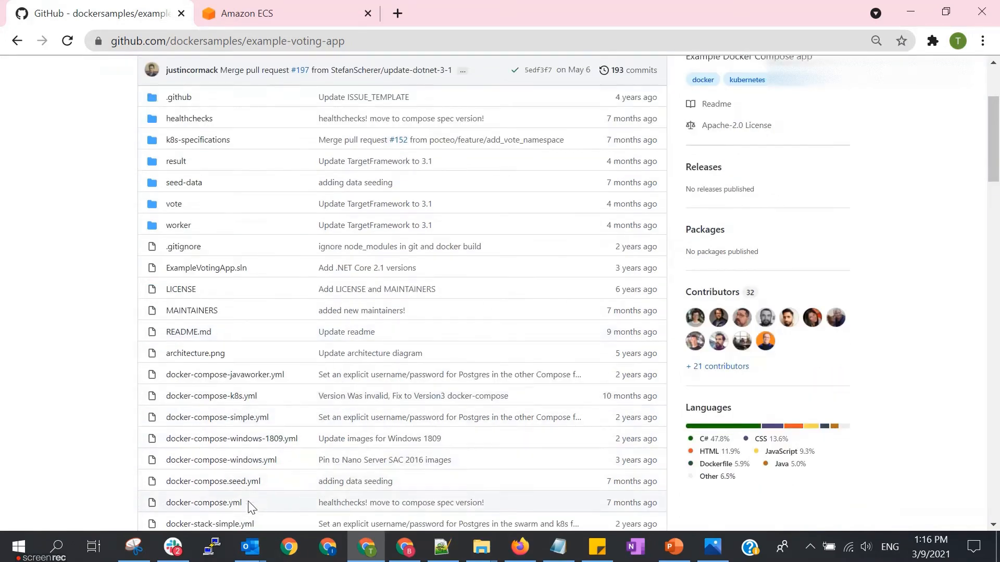
pyautogui.click(223, 503)
# - Find the db service in docker-compose.yml and copy its image name, postgres:9.4
pyautogui.scroll(-3, 373, 338)
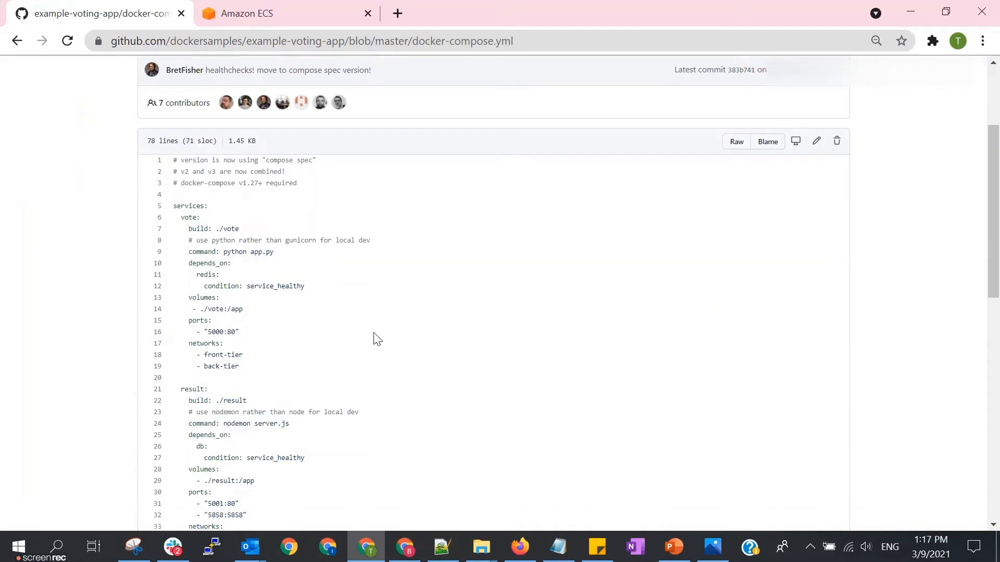
pyautogui.scroll(-3, 379, 318)
pyautogui.scroll(-3, 379, 318)
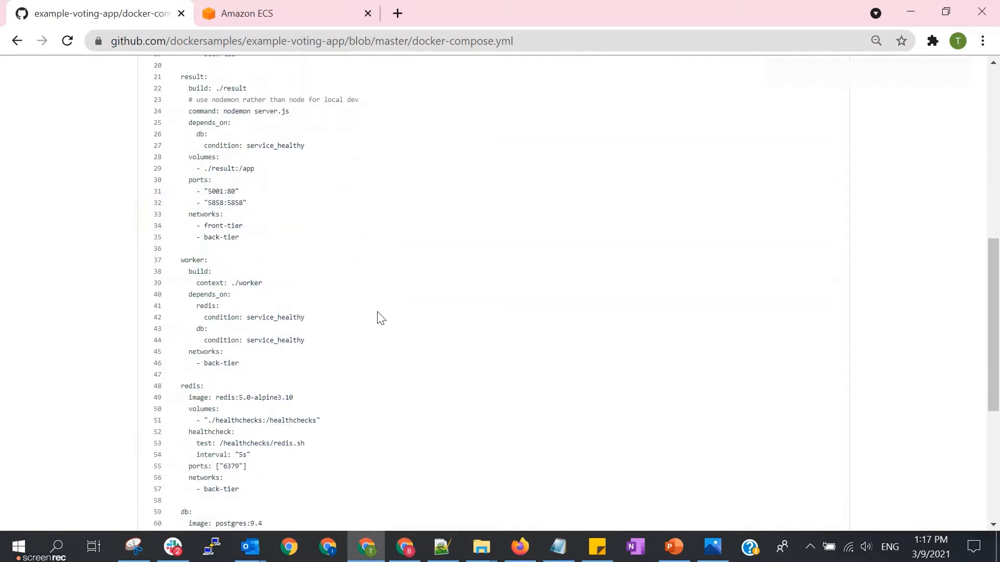
pyautogui.scroll(-1, 363, 328)
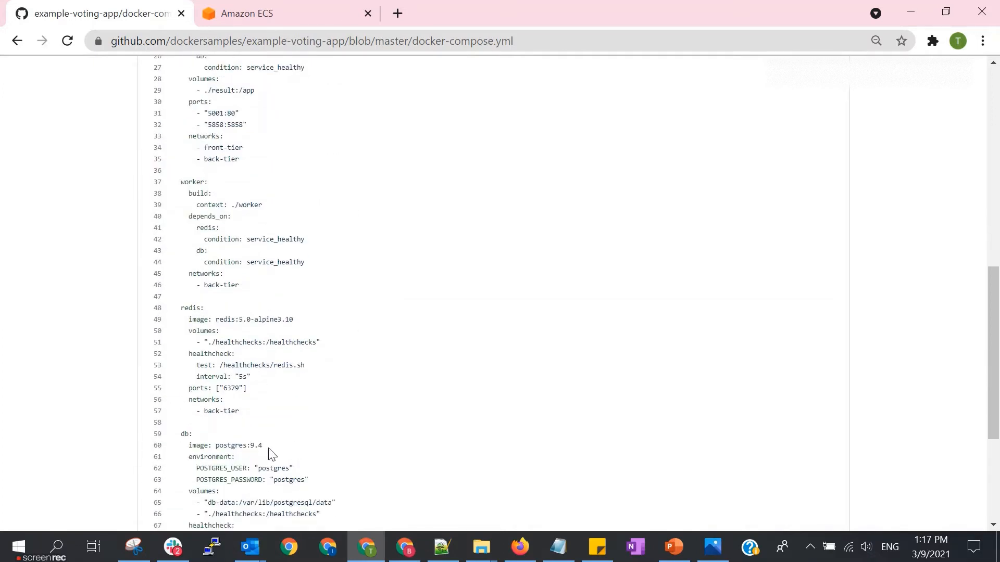
pyautogui.moveTo(263, 446); pyautogui.dragTo(215, 447)
pyautogui.hotkey('ctrl', 'c')
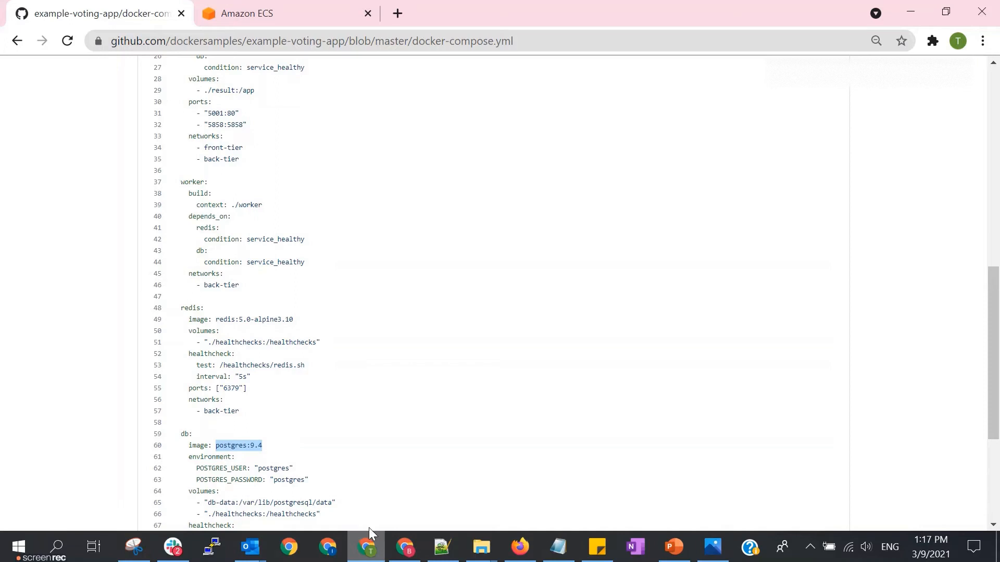
# - In the new ECS container definition, name the container db and set its image to postgres:9.4, checking it against the Notepad++ notes
pyautogui.click(248, 8)
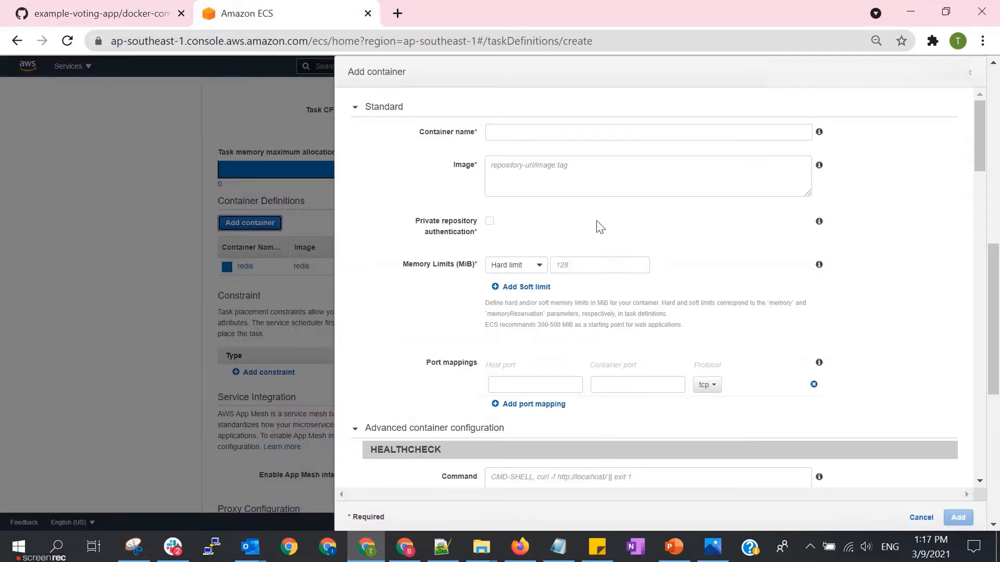
pyautogui.scroll(3, 603, 234)
pyautogui.click(585, 140)
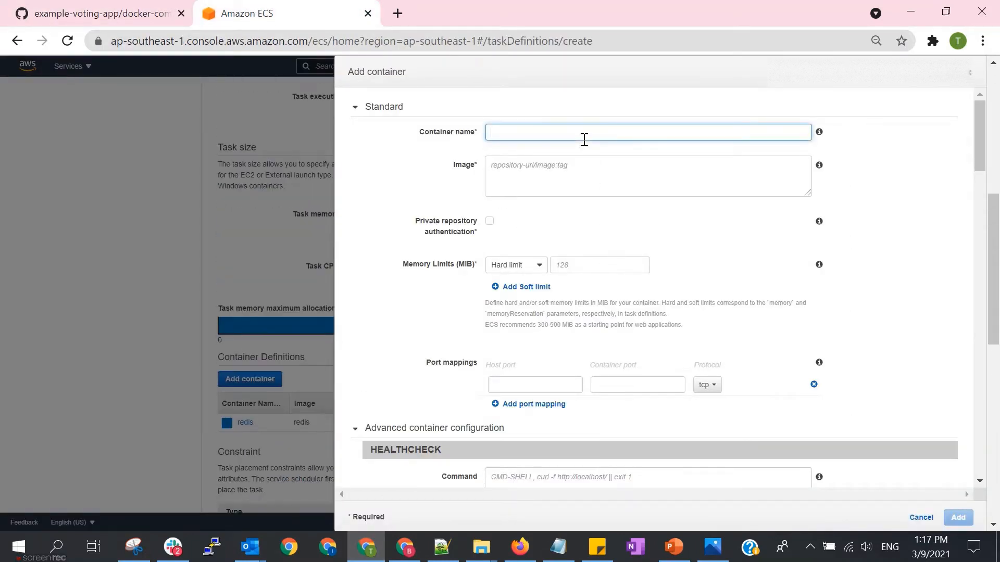
pyautogui.write('db')
pyautogui.click(584, 174)
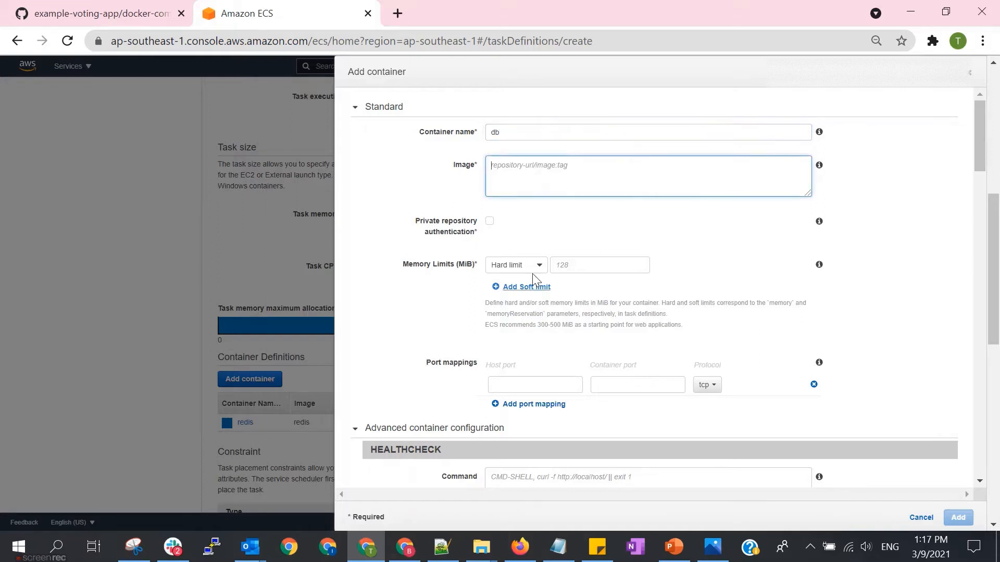
pyautogui.click(442, 546)
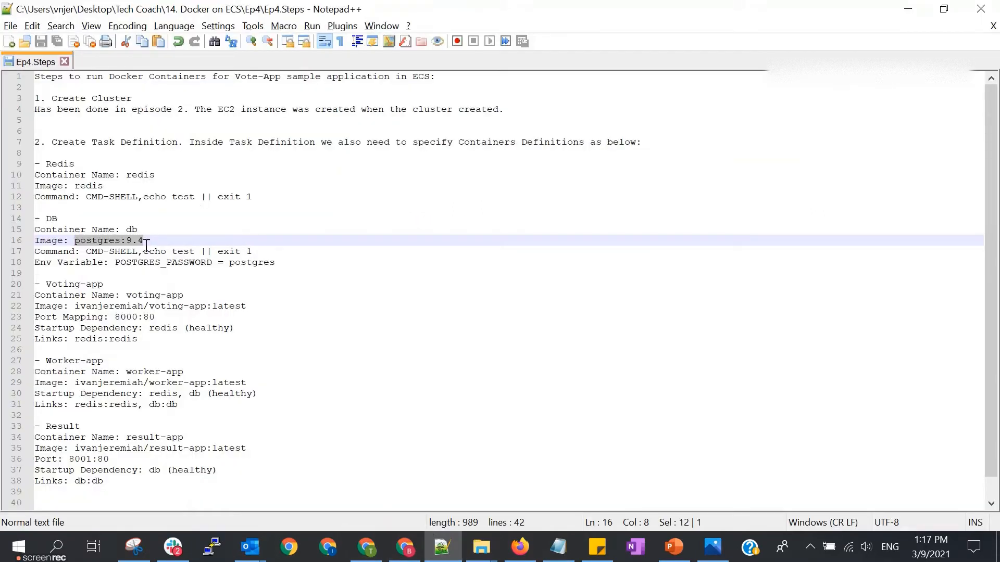
pyautogui.hotkey('alt', 'Tab')
pyautogui.hotkey('ctrl', 'v')
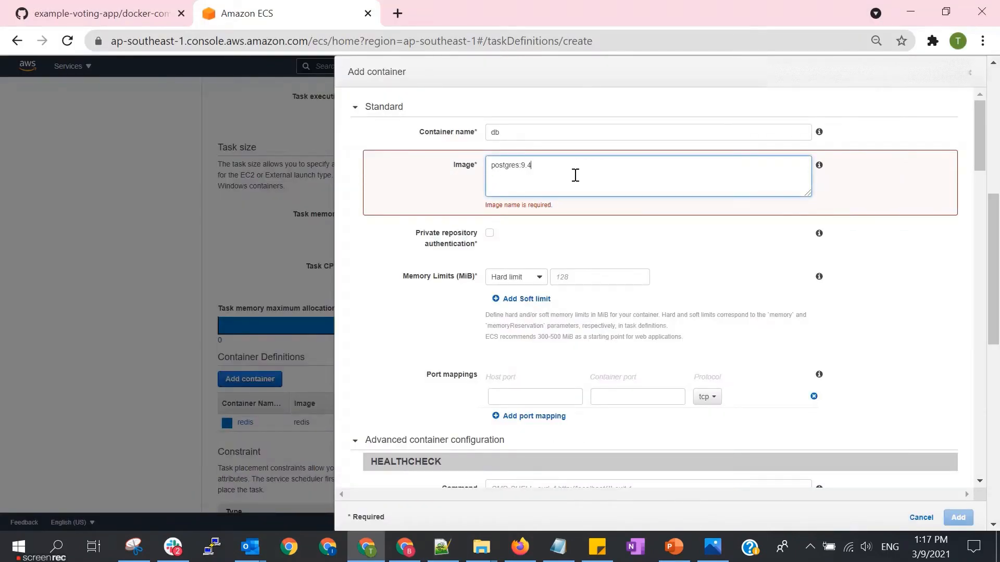
pyautogui.moveTo(537, 165); pyautogui.dragTo(522, 166)
# - Change the db container's memory limit type to Soft limit and set it to 128 MiB
pyautogui.click(530, 270)
pyautogui.click(521, 296)
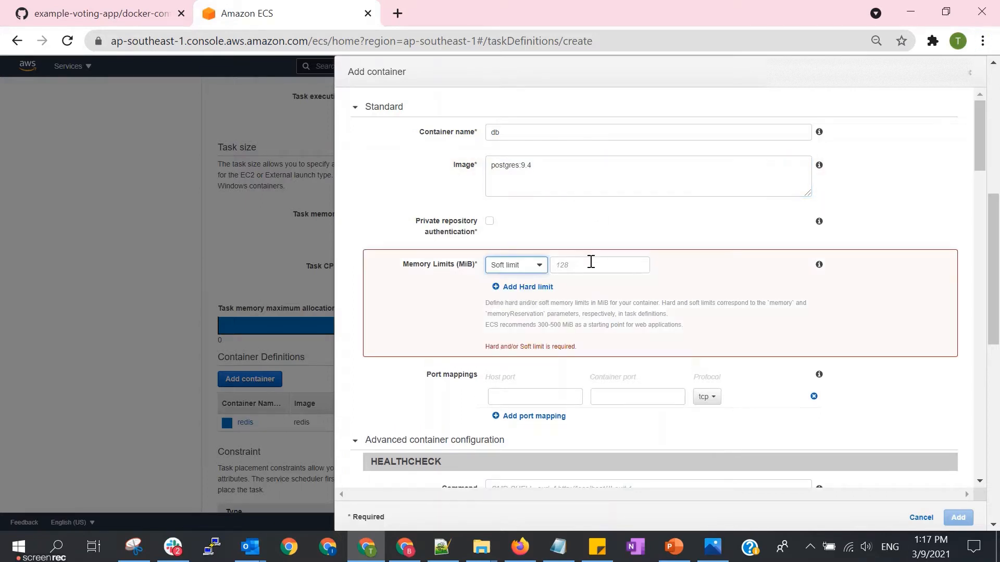
pyautogui.click(592, 266)
pyautogui.write('128')
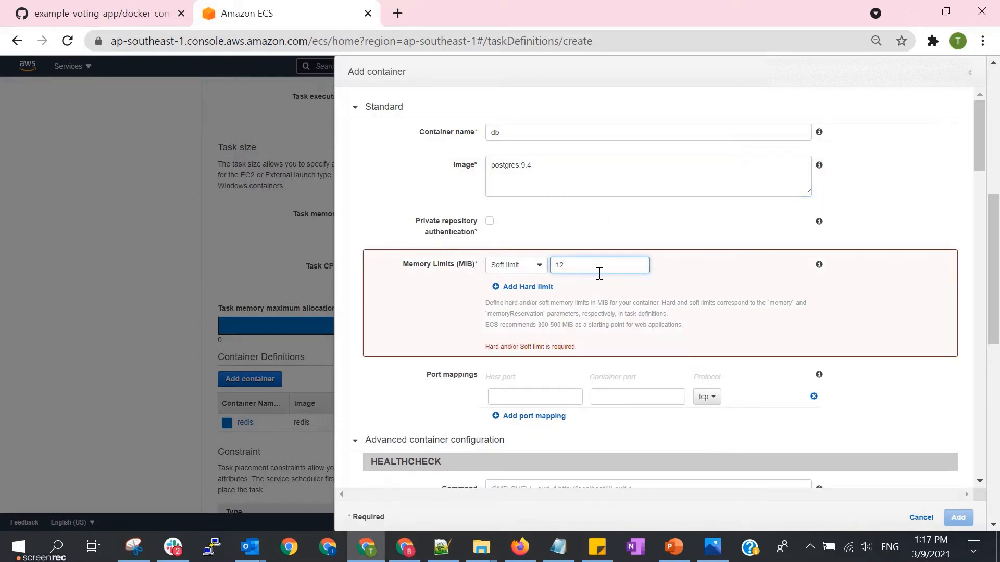
pyautogui.click(960, 217)
# - Copy the DB command "CMD-SHELL,echo test || exit 1" from the Notepad++ notes into the db container's health check command in ECS
pyautogui.scroll(-1, 549, 292)
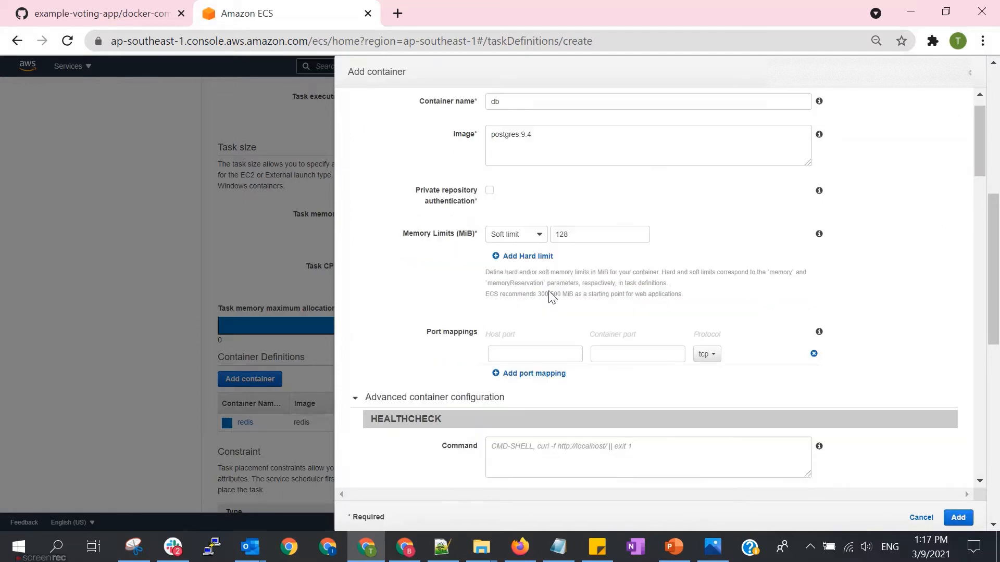
pyautogui.scroll(-2, 552, 297)
pyautogui.hotkey('alt', 'Tab')
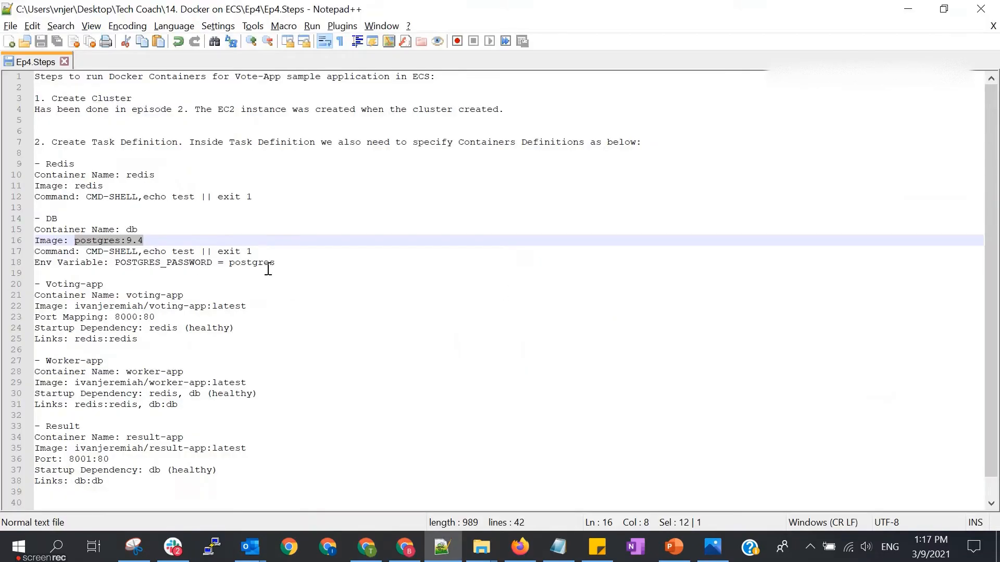
pyautogui.moveTo(267, 251); pyautogui.dragTo(86, 251)
pyautogui.hotkey('alt', 'Tab')
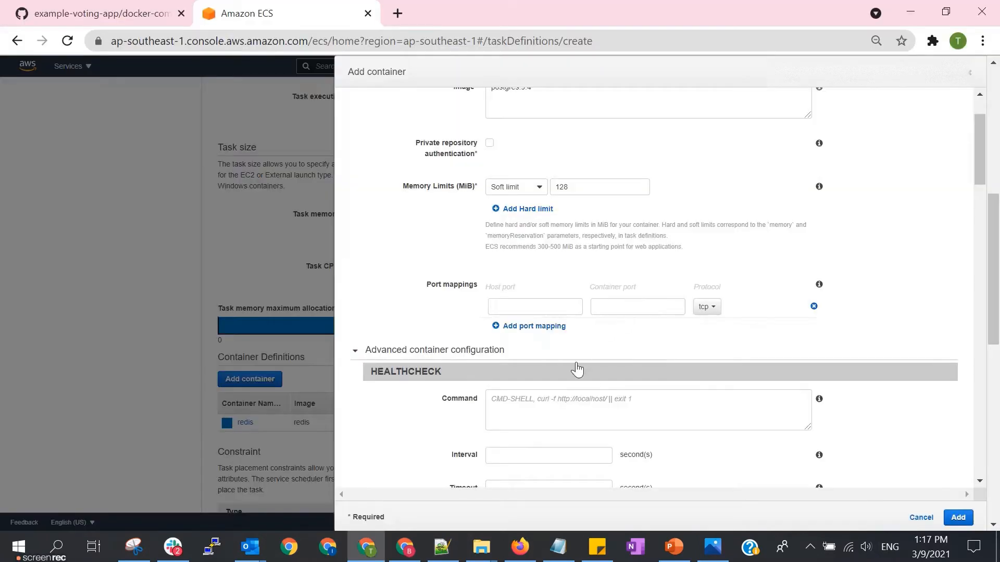
pyautogui.click(552, 402)
pyautogui.write('CMD-SHELL,echo test || exit 1')
# - Copy the variable name POSTGRES_PASSWORD from the Notepad++ notes into an environment variable key of the db container in ECS
pyautogui.scroll(-3, 877, 281)
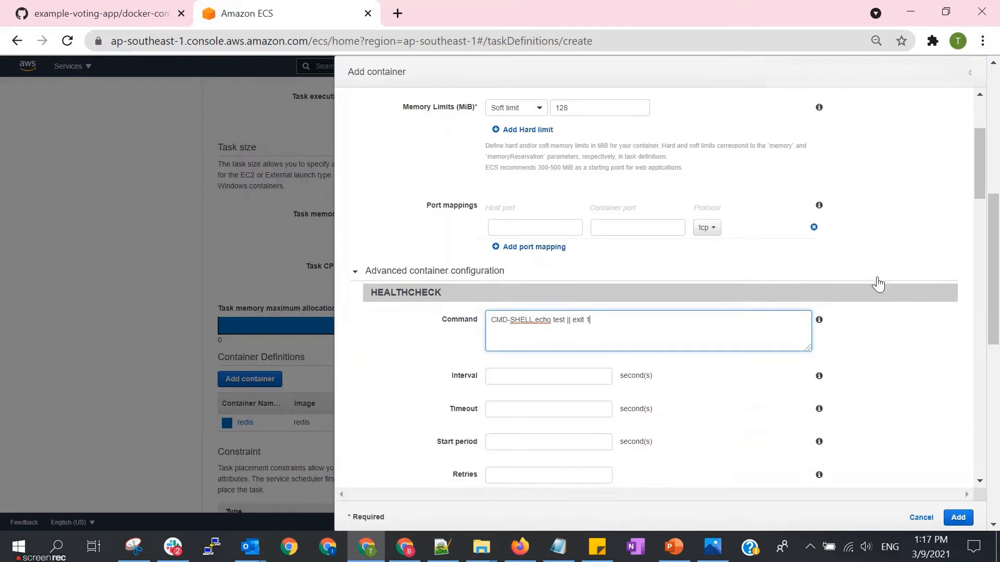
pyautogui.scroll(-5, 880, 284)
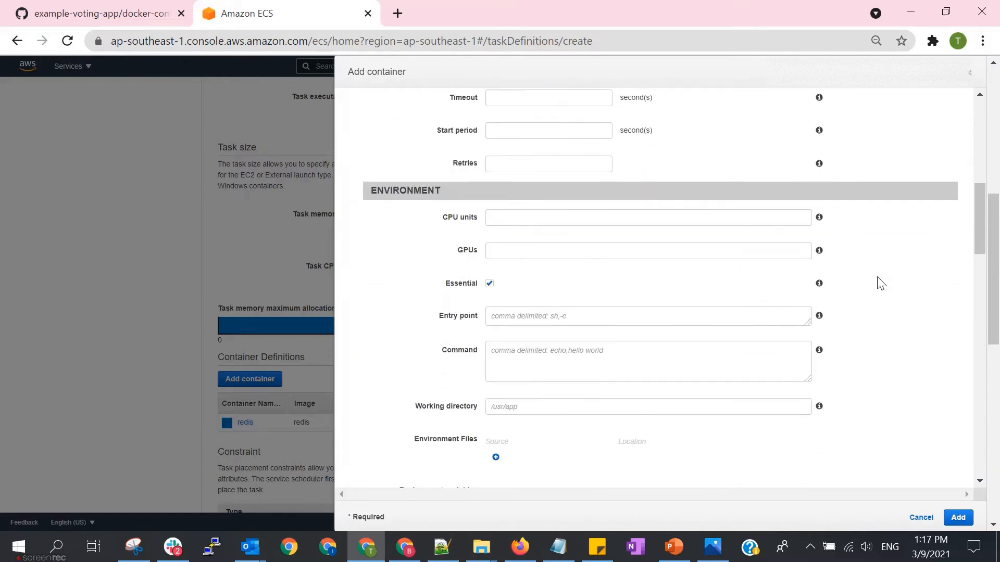
pyautogui.hotkey('alt', 'Tab')
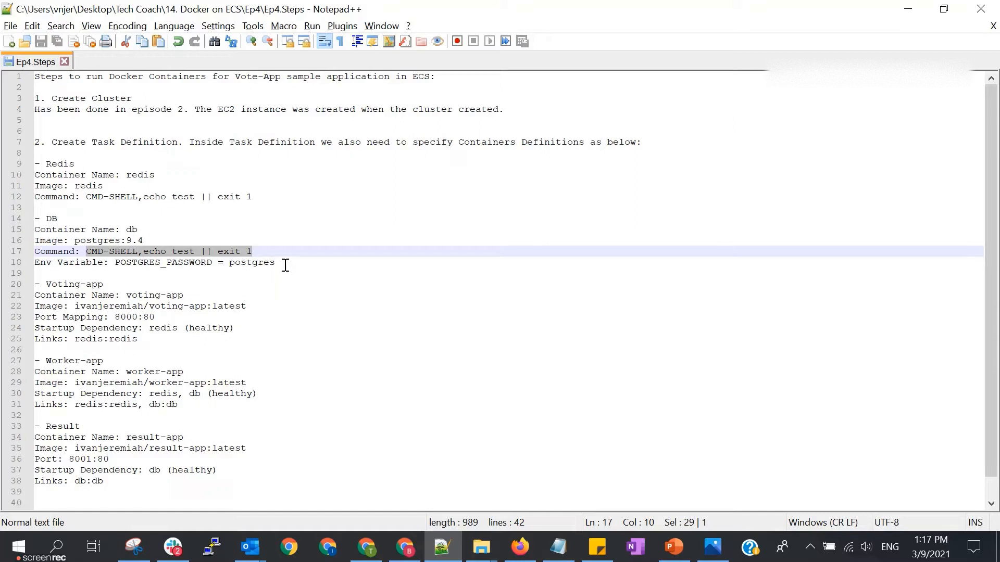
pyautogui.moveTo(285, 265); pyautogui.dragTo(116, 265)
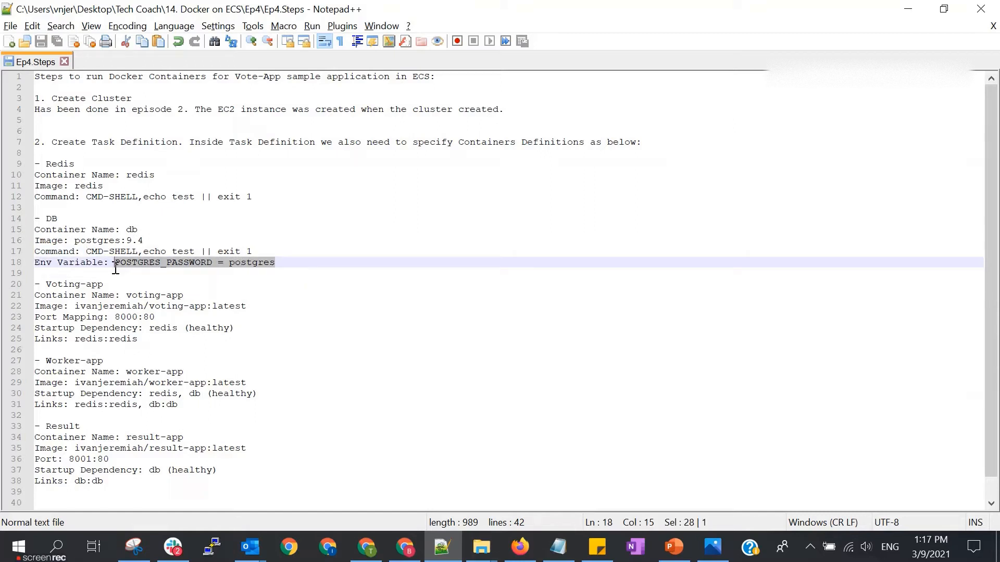
pyautogui.doubleClick(152, 264)
pyautogui.hotkey('ctrl', 'c')
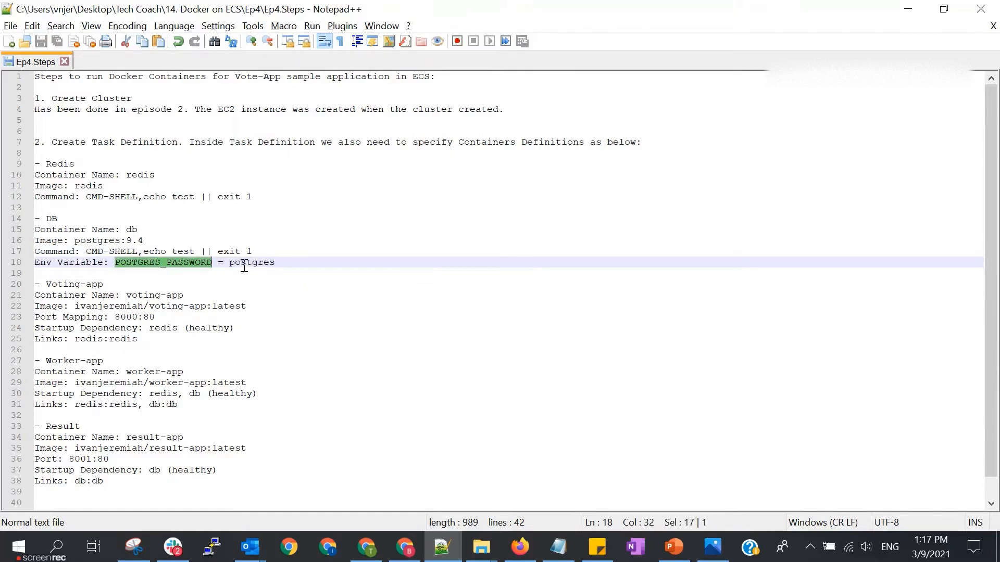
pyautogui.hotkey('alt', 'Tab')
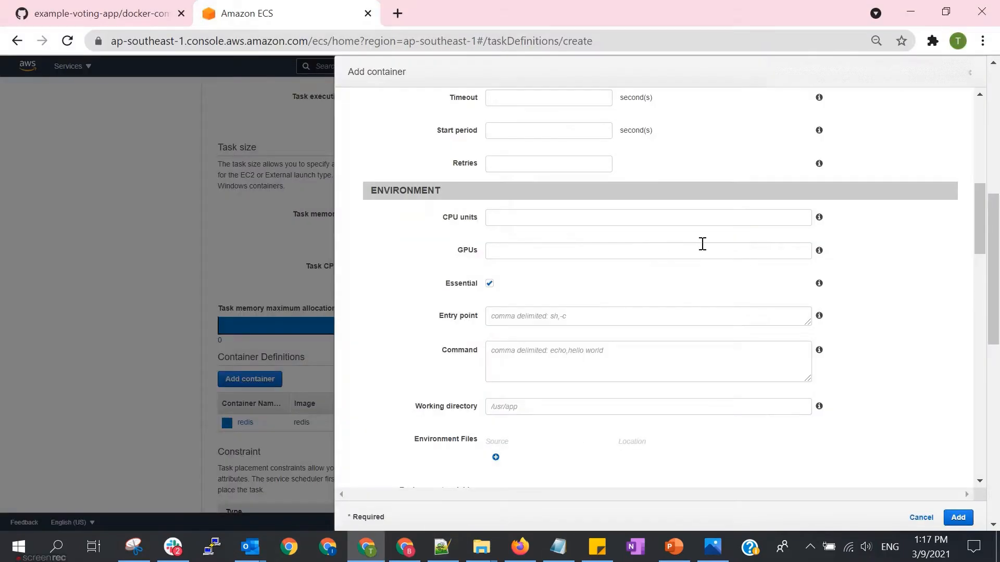
pyautogui.scroll(-3, 705, 264)
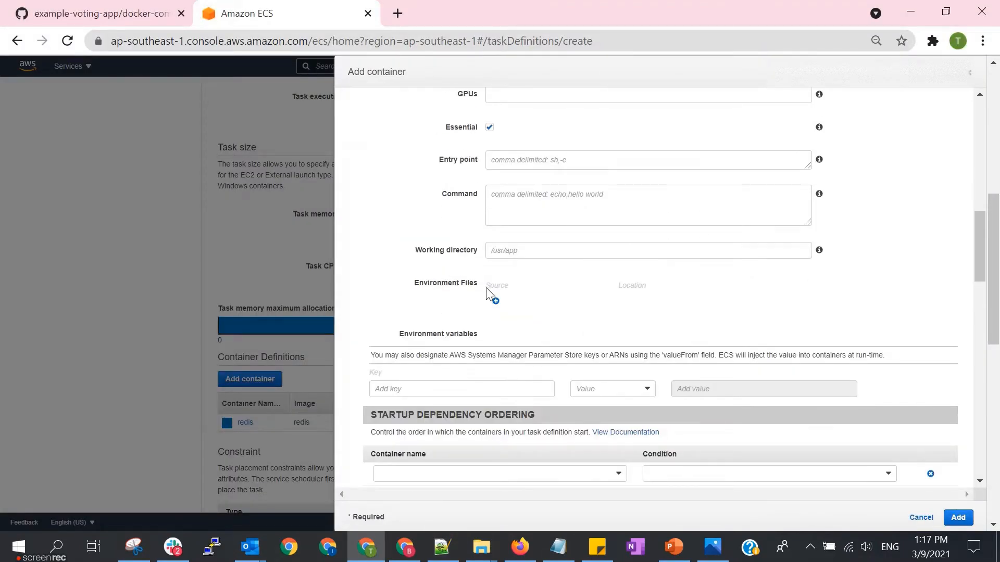
pyautogui.scroll(-2, 453, 353)
pyautogui.click(453, 315)
pyautogui.hotkey('ctrl', 'v')
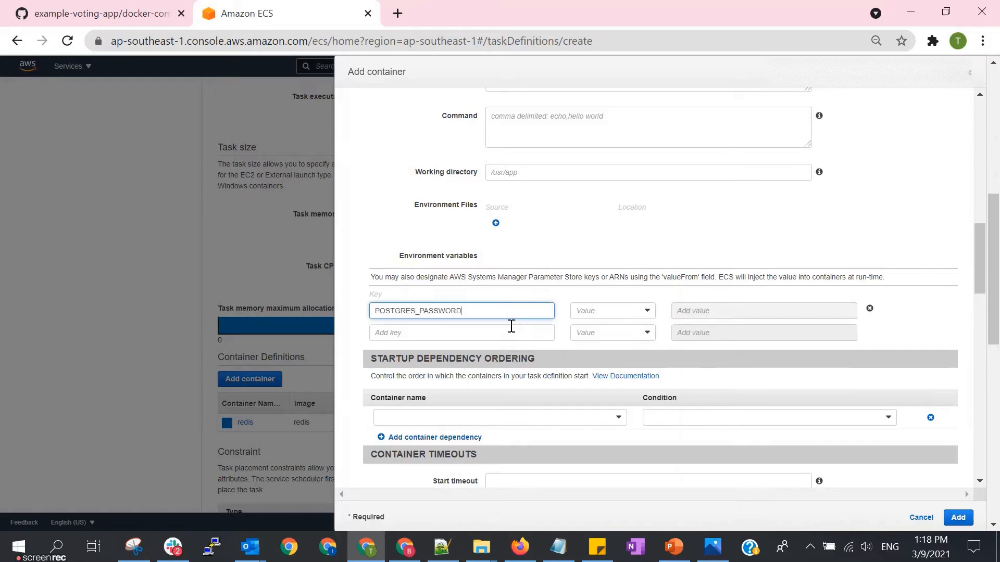
# - Set the POSTGRES_PASSWORD variable's type to Value and paste the database password from the Notepad++ notes as its value
pyautogui.click(636, 313)
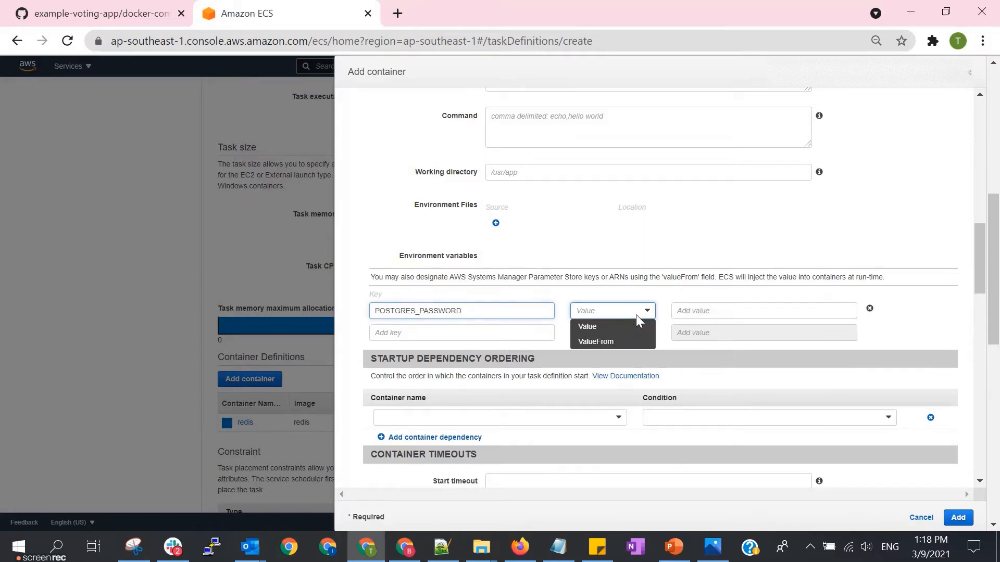
pyautogui.click(629, 326)
pyautogui.click(727, 311)
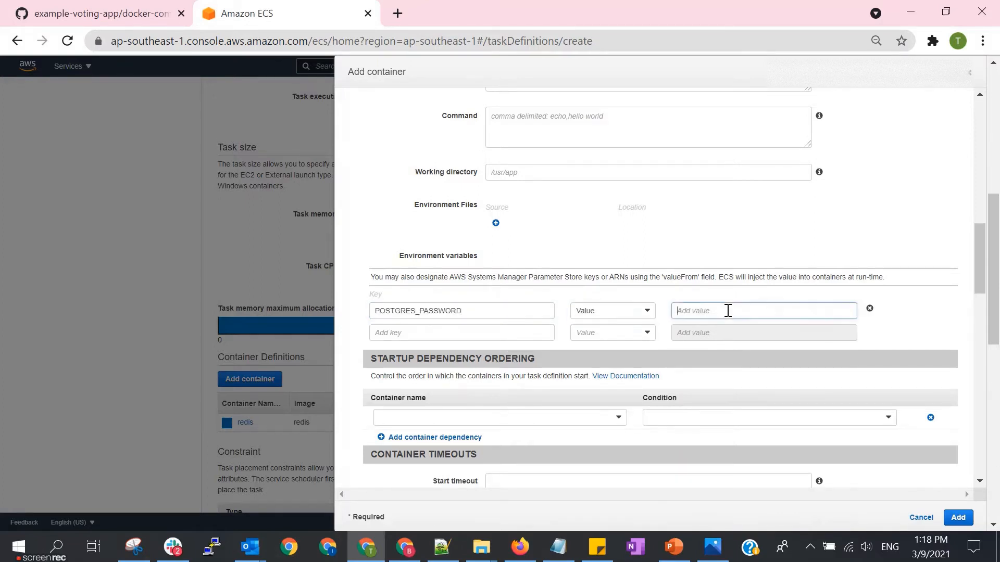
pyautogui.hotkey('alt', 'Tab')
pyautogui.doubleClick(252, 263)
pyautogui.hotkey('ctrl', 'c')
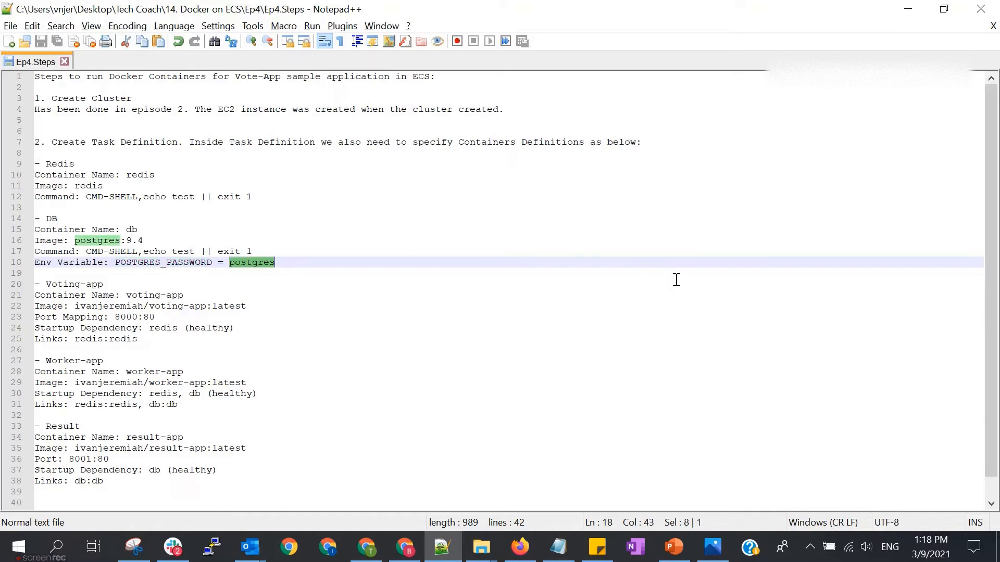
pyautogui.hotkey('alt', 'Tab')
pyautogui.hotkey('ctrl', 'v')
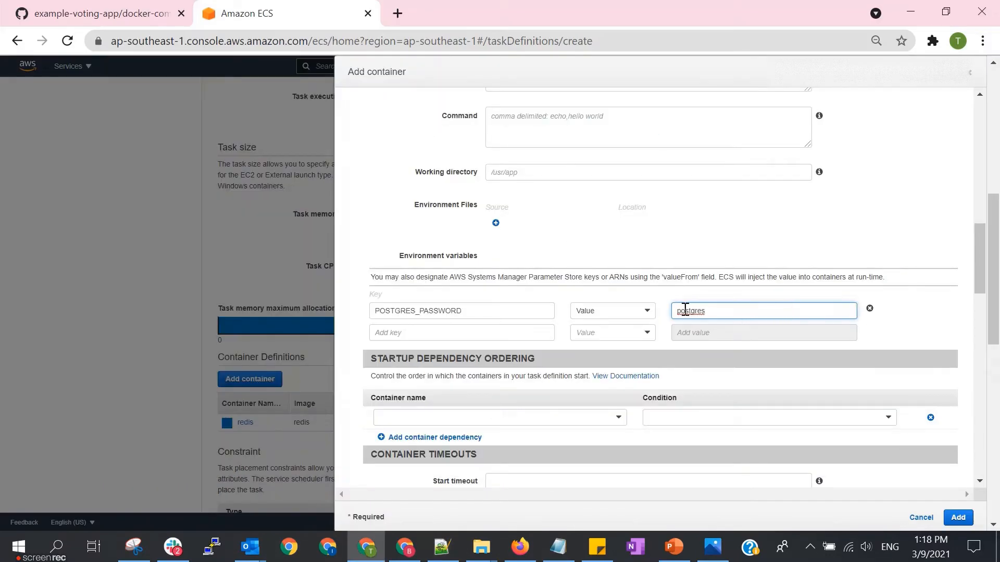
# - Look over the db container's remaining startup, timeout and network settings and add the container to the task definition
pyautogui.scroll(-6, 688, 312)
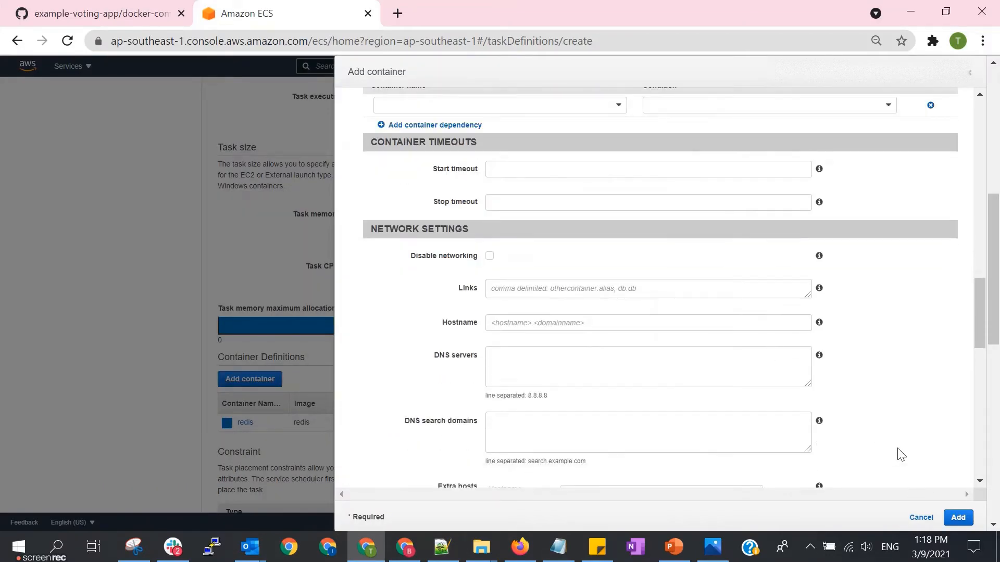
pyautogui.scroll(-2, 877, 351)
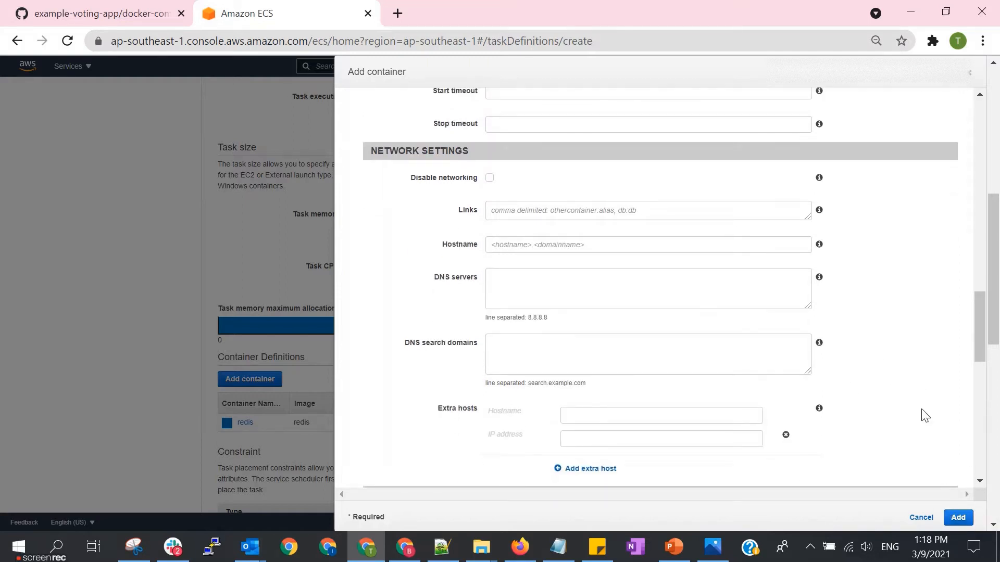
pyautogui.click(957, 518)
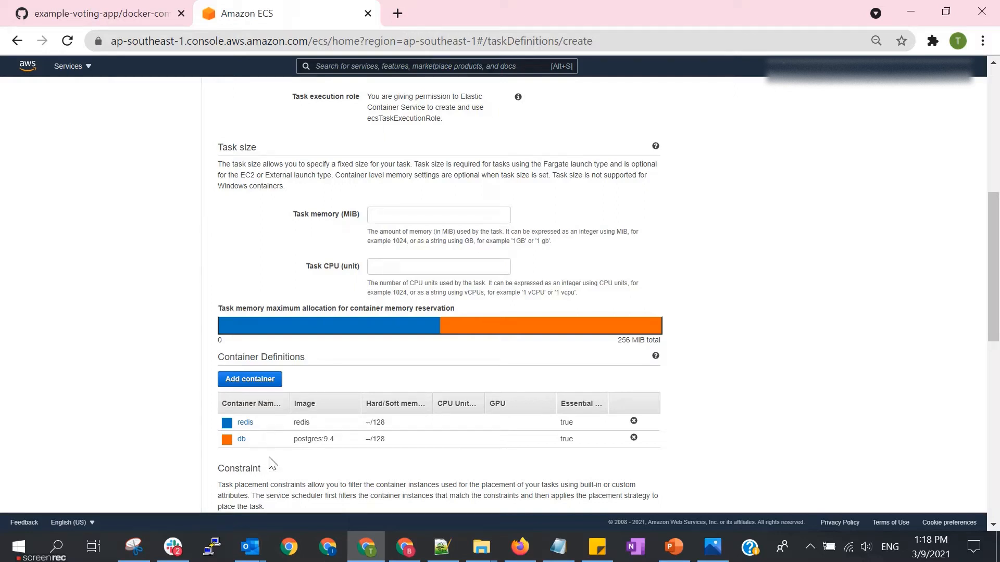
# - Start another container definition in ECS and copy its container name, voting-app, from the Notepad++ notes
pyautogui.click(265, 383)
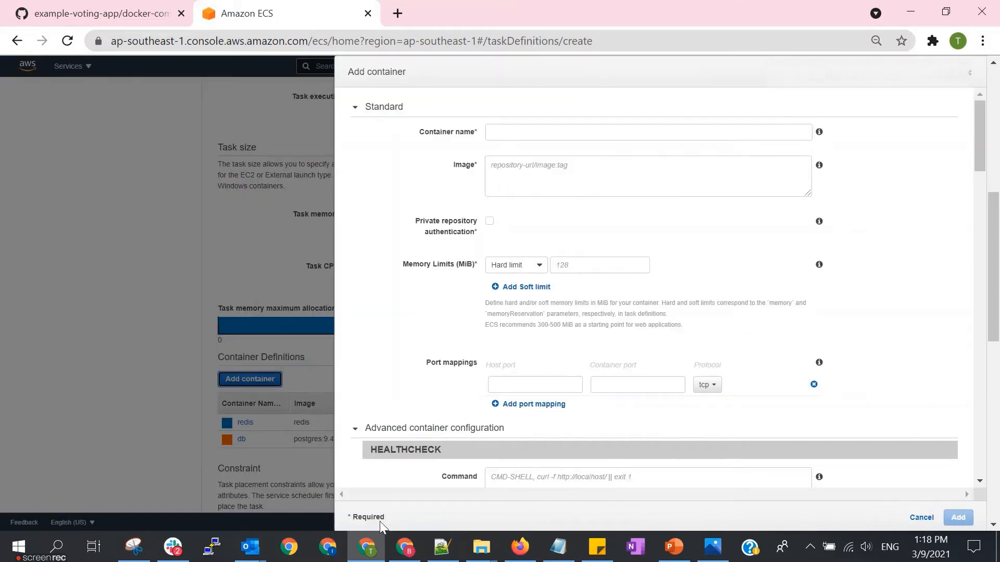
pyautogui.click(441, 547)
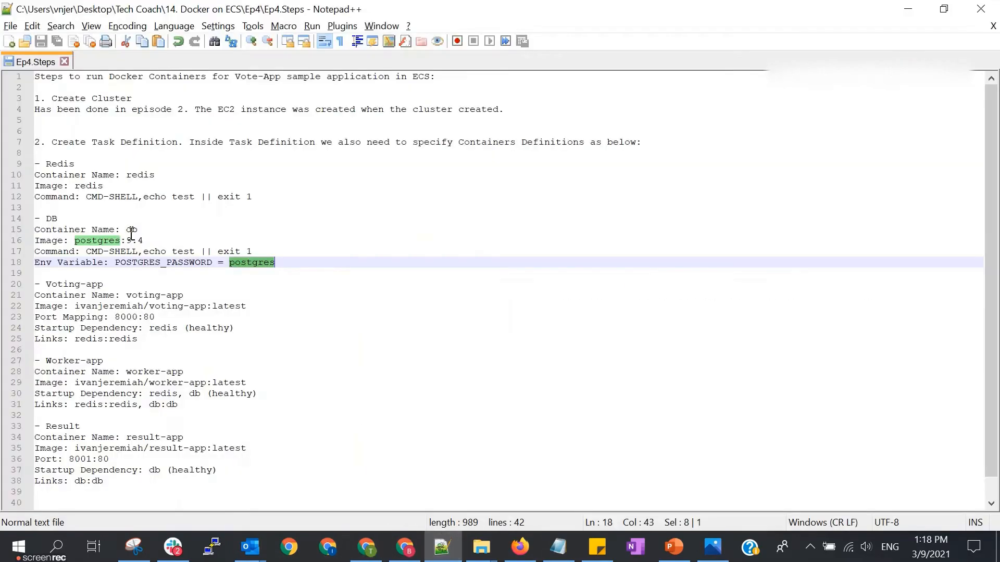
pyautogui.click(72, 284)
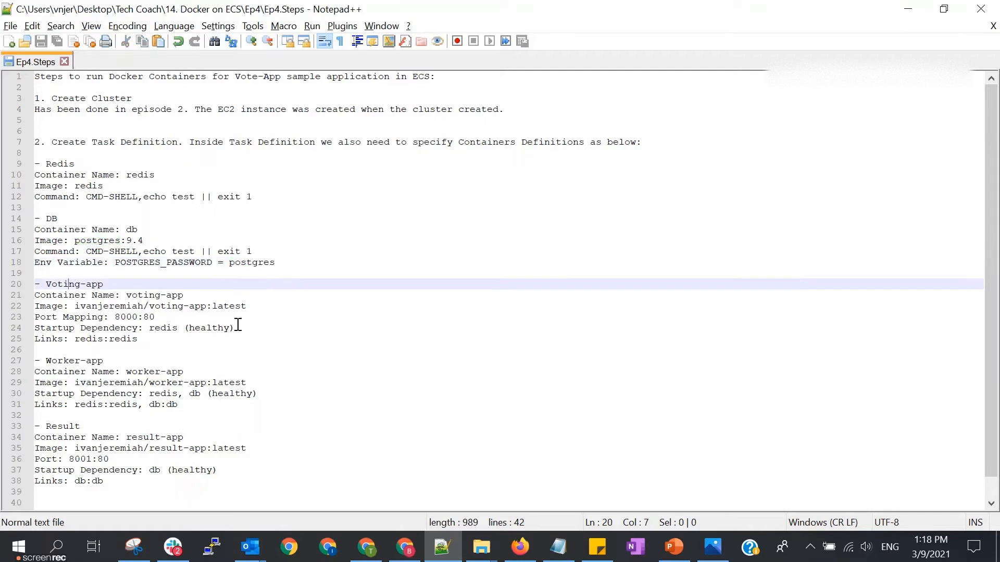
pyautogui.click(194, 296)
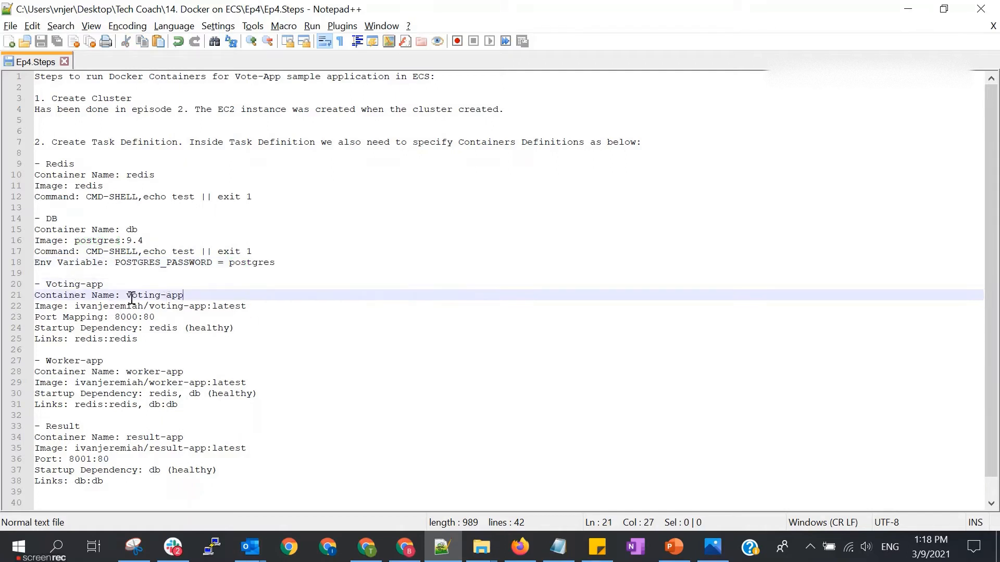
pyautogui.moveTo(198, 295); pyautogui.dragTo(129, 302)
pyautogui.hotkey('ctrl', 'c')
pyautogui.hotkey('alt', 'Tab')
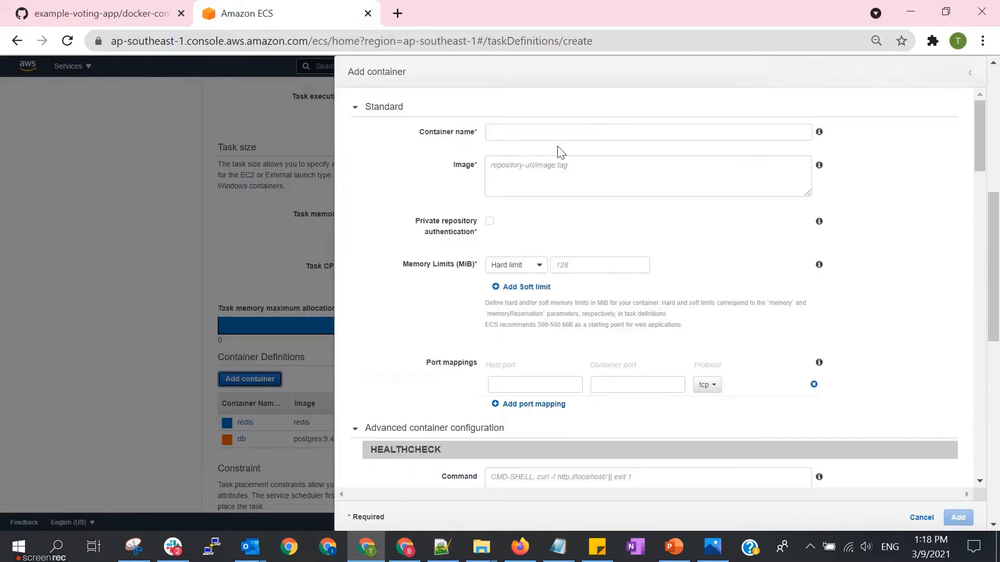
pyautogui.hotkey('ctrl', 'v')
# - Copy the full Voting-app image reference ending in voting-app:latest from the Notepad++ notes into the container's image setting in ECS
pyautogui.hotkey('alt', 'Tab')
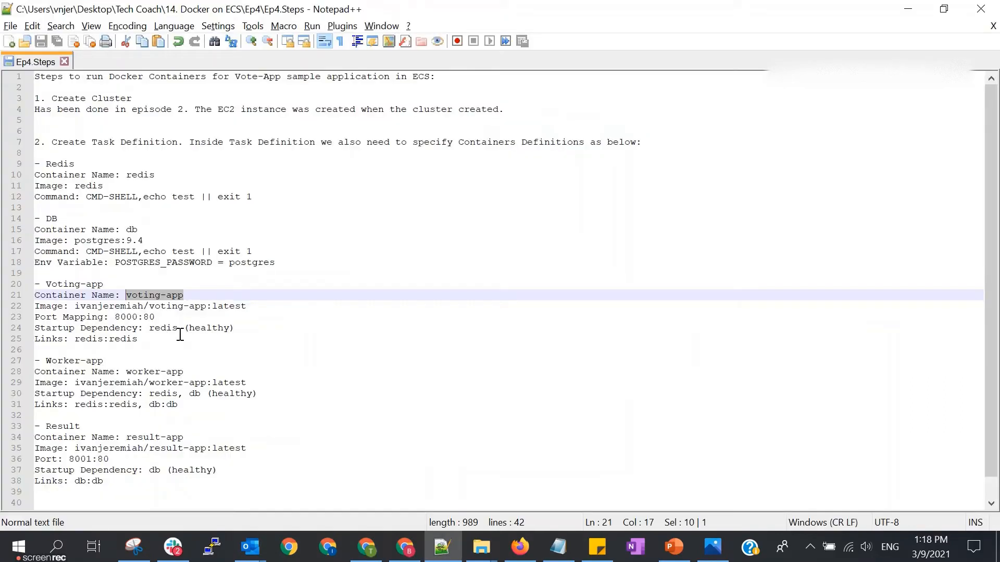
pyautogui.doubleClick(108, 308)
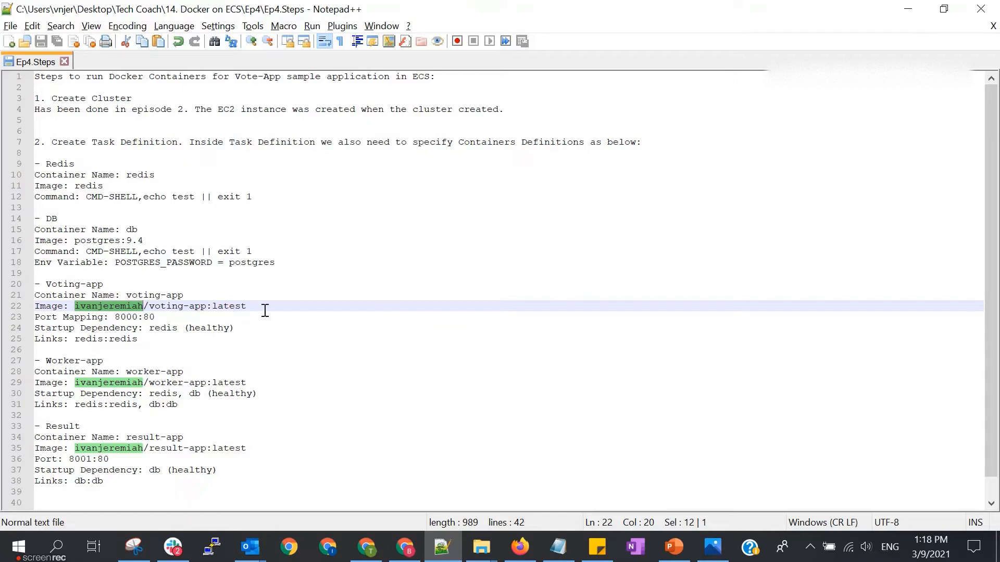
pyautogui.moveTo(264, 307); pyautogui.dragTo(74, 308)
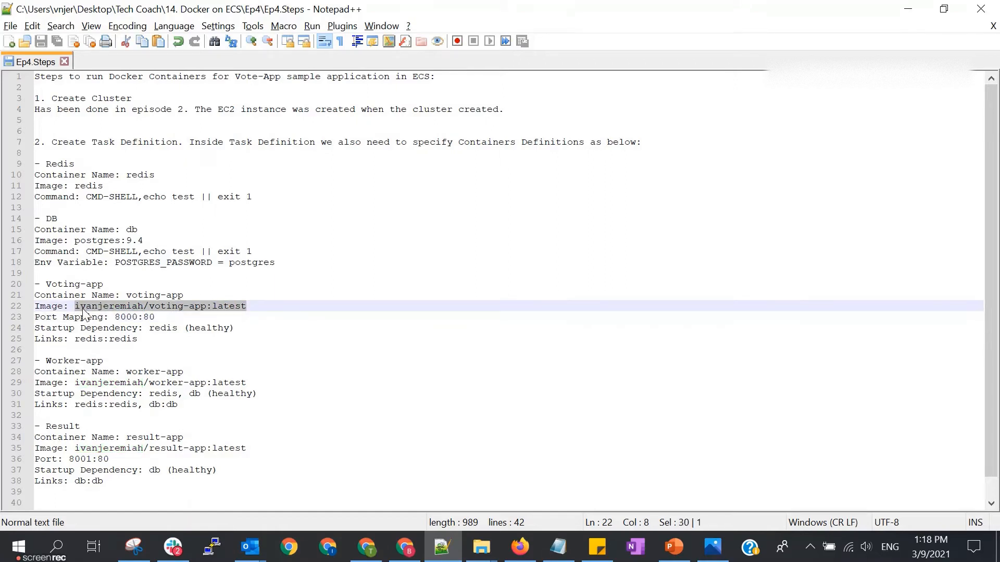
pyautogui.hotkey('alt', 'Tab')
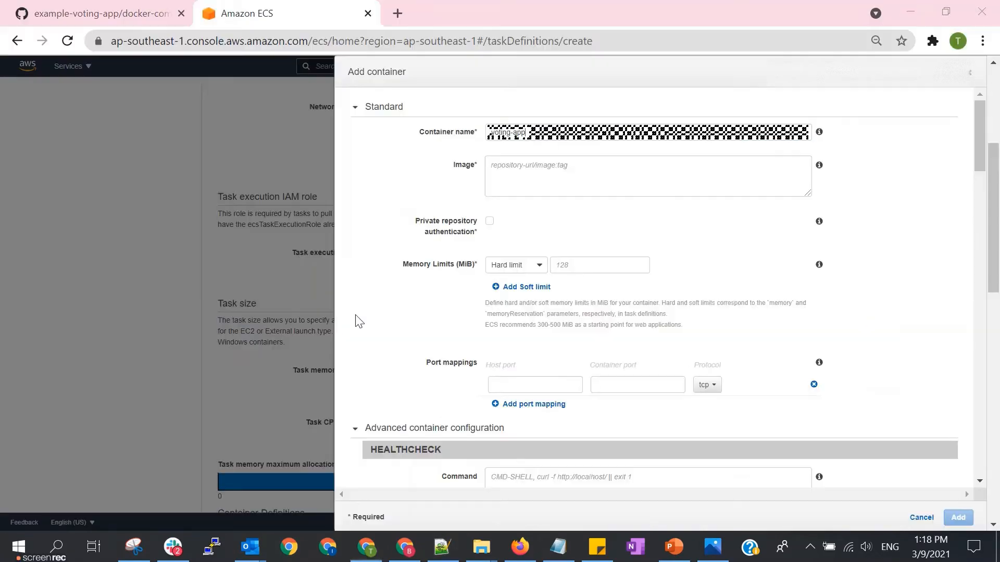
pyautogui.click(599, 177)
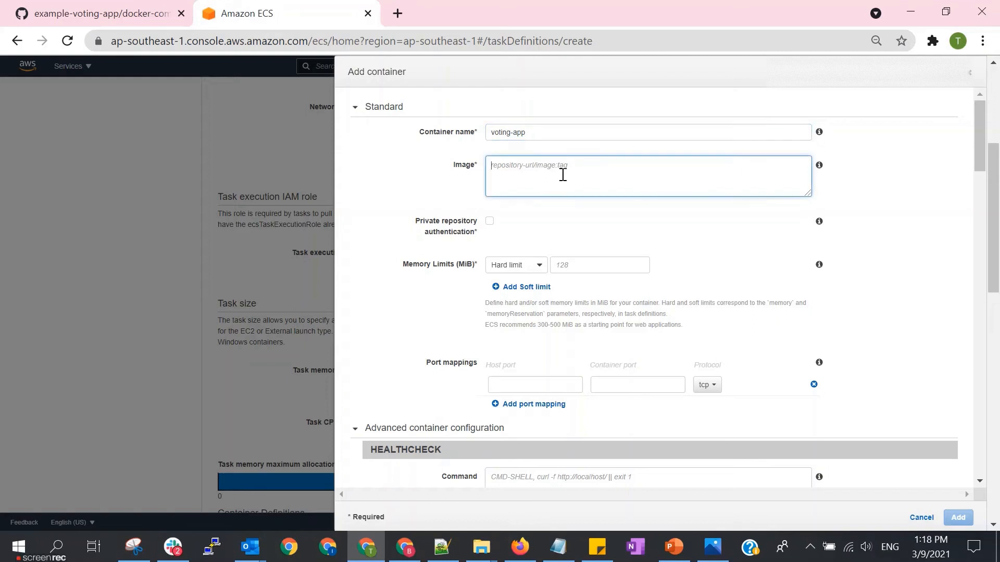
pyautogui.hotkey('ctrl', 'v')
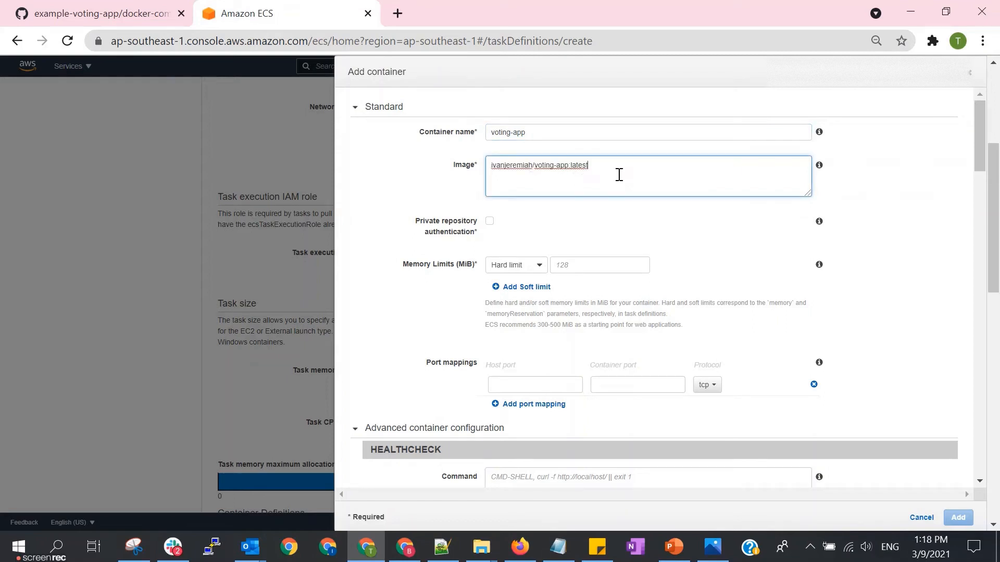
# - Examine the account, repository and tag parts of the image reference and the recommended starting memory for web applications
pyautogui.doubleClick(506, 166)
pyautogui.click(535, 167)
pyautogui.moveTo(569, 167); pyautogui.dragTo(540, 165)
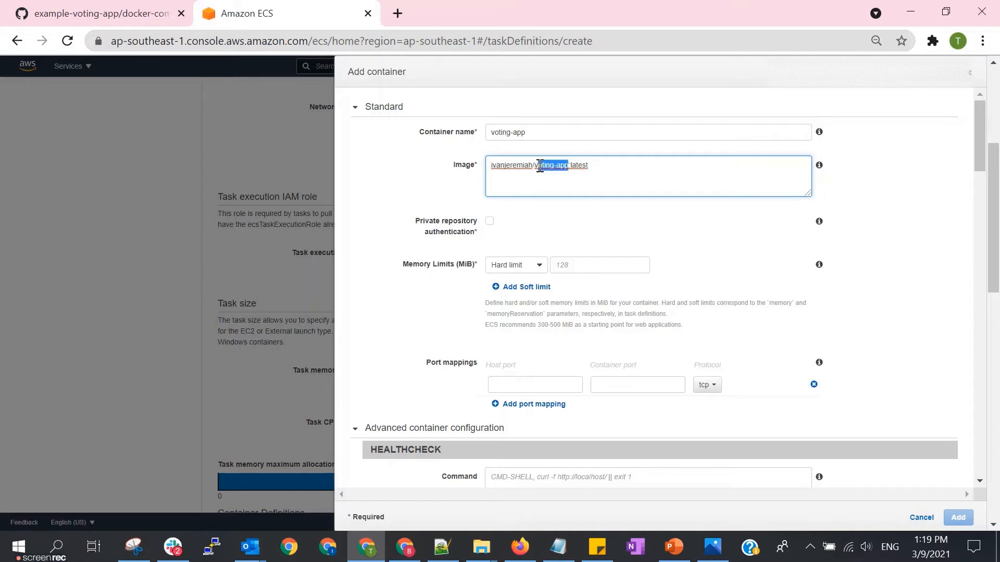
pyautogui.doubleClick(582, 166)
pyautogui.click(632, 175)
pyautogui.click(536, 267)
pyautogui.click(535, 266)
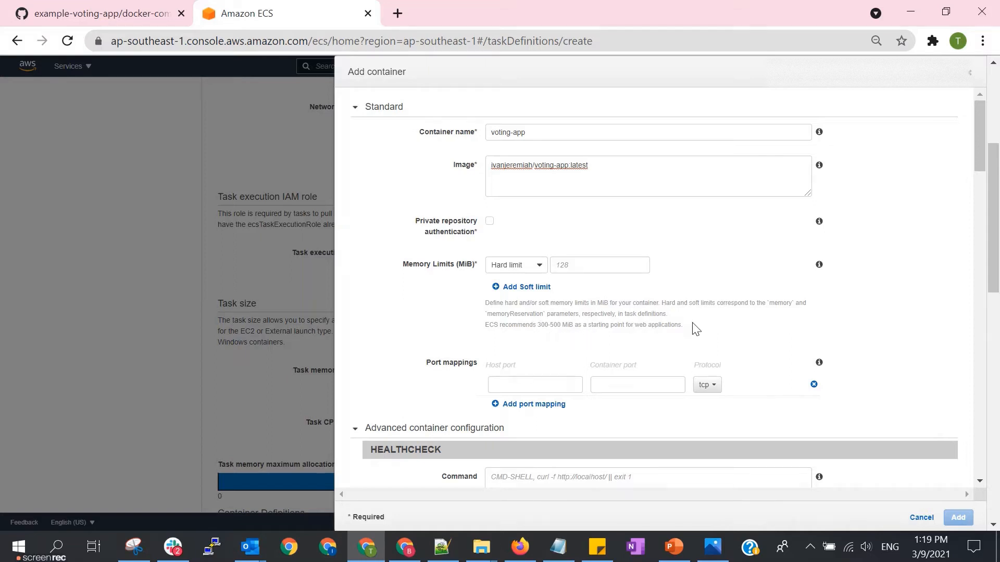
pyautogui.moveTo(688, 326); pyautogui.dragTo(484, 339)
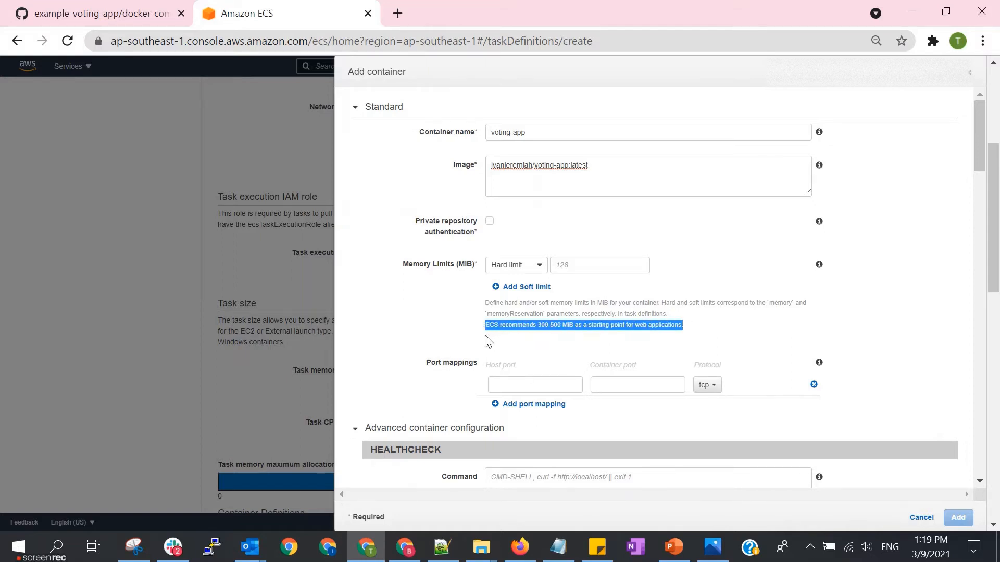
pyautogui.doubleClick(541, 325)
pyautogui.doubleClick(555, 325)
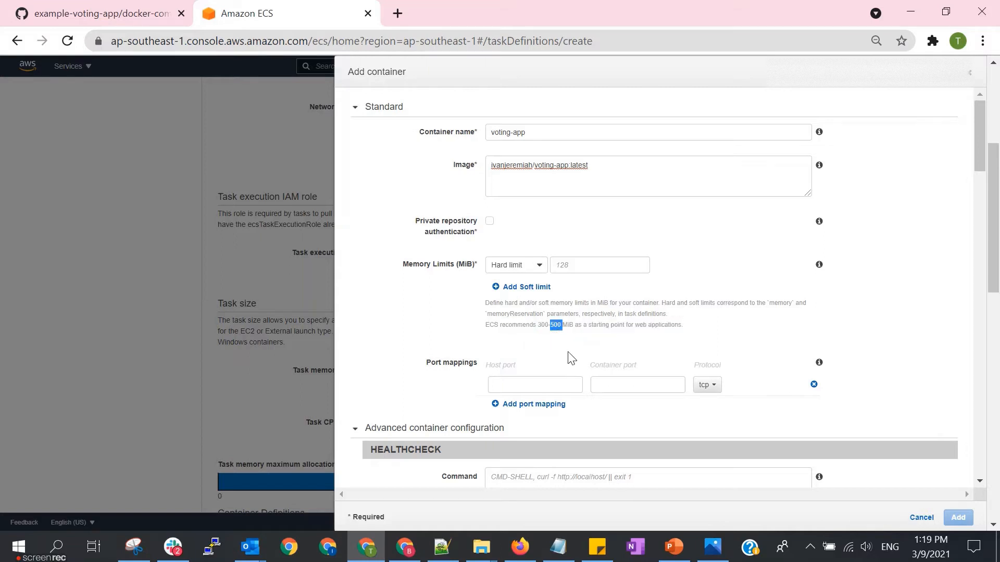
pyautogui.click(579, 326)
# - Give the voting-app container a soft memory limit of 250 MiB
pyautogui.click(539, 266)
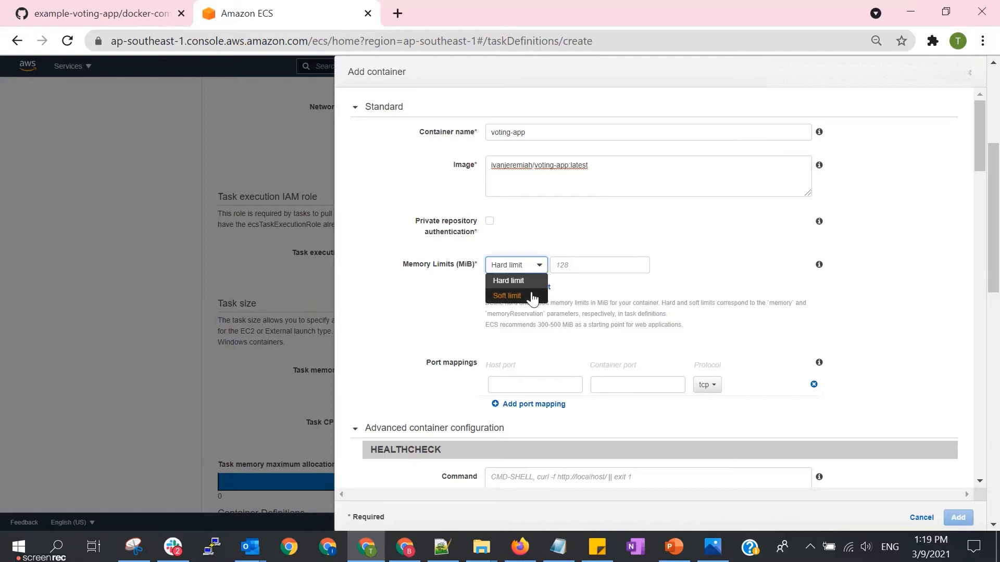
pyautogui.click(532, 294)
pyautogui.click(604, 265)
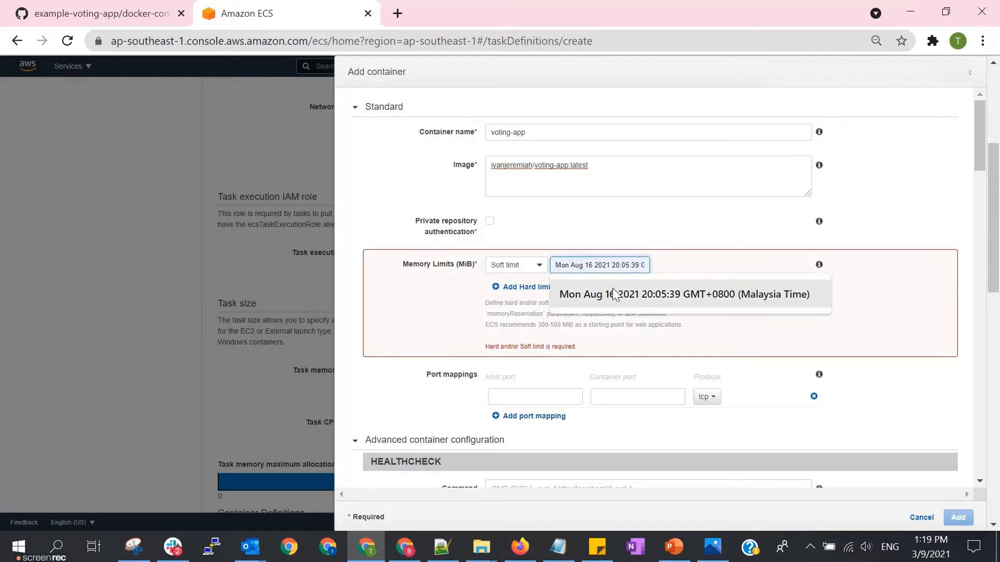
pyautogui.write('250')
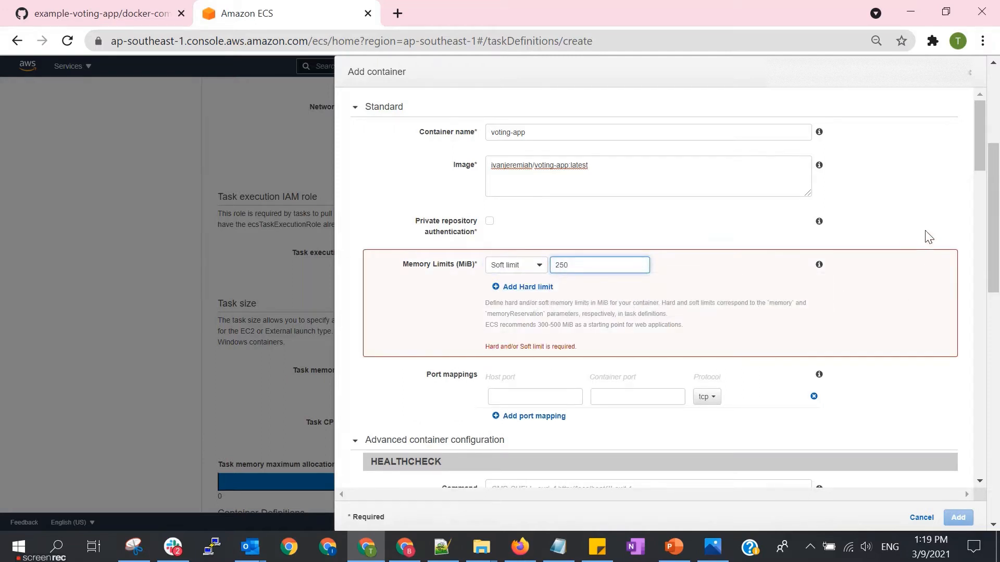
pyautogui.click(933, 219)
# - Map host port 8000 to container port 80 for the voting-app container
pyautogui.scroll(-2, 883, 260)
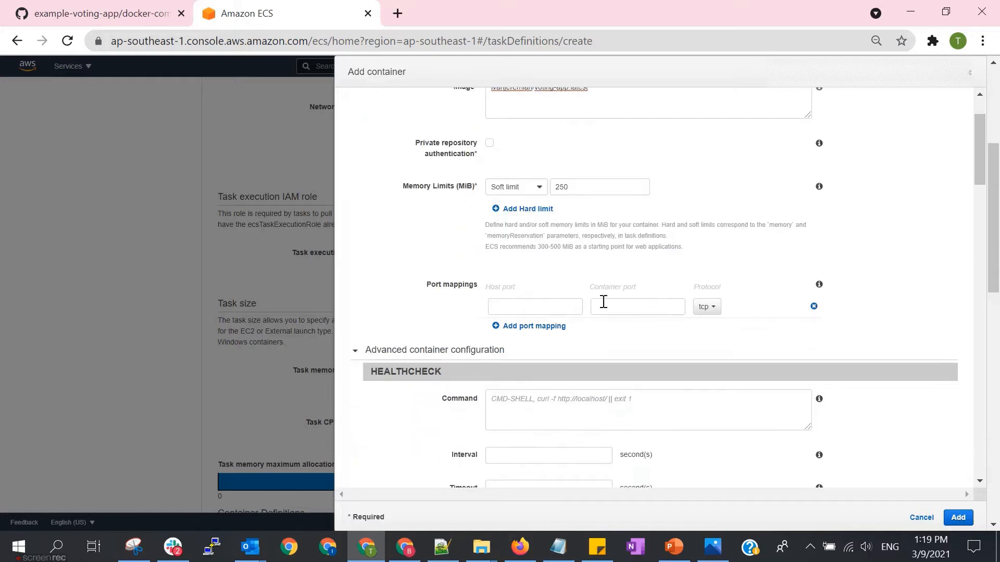
pyautogui.click(517, 305)
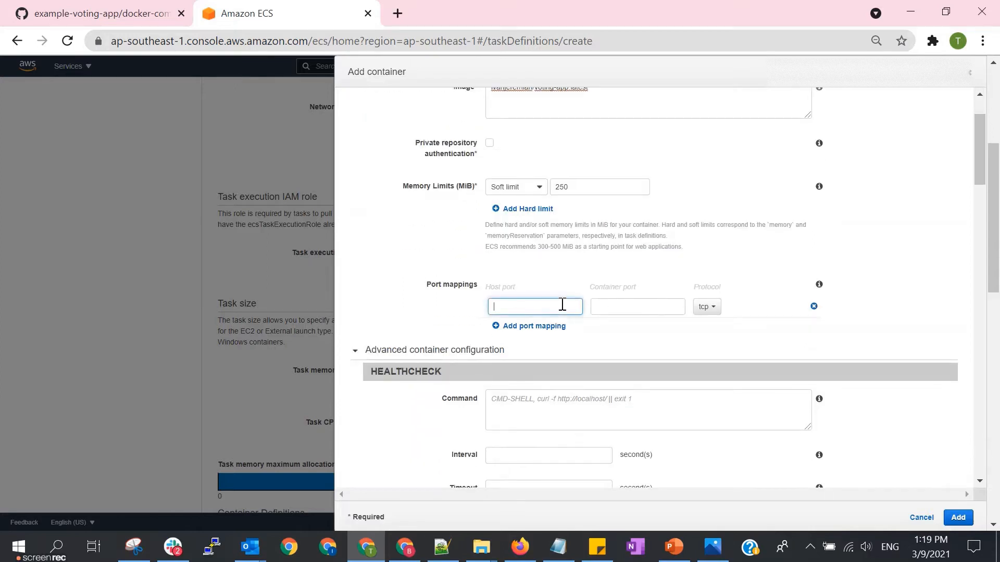
pyautogui.click(613, 302)
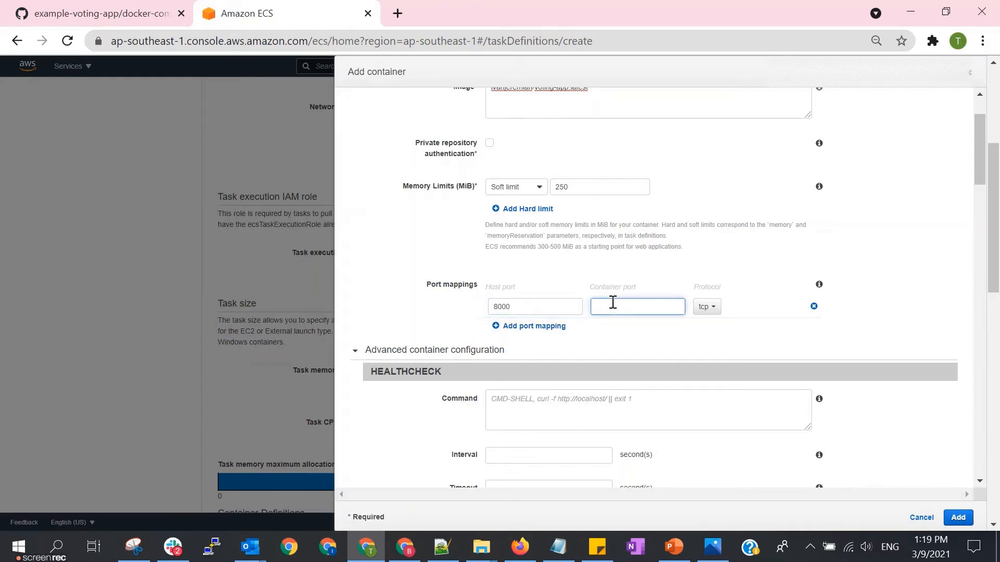
# - Check the Voting-app port mapping in the Notepad++ notes and trace host port to container port on the PowerPoint Port Mapping slide
pyautogui.hotkey('alt', 'Tab')
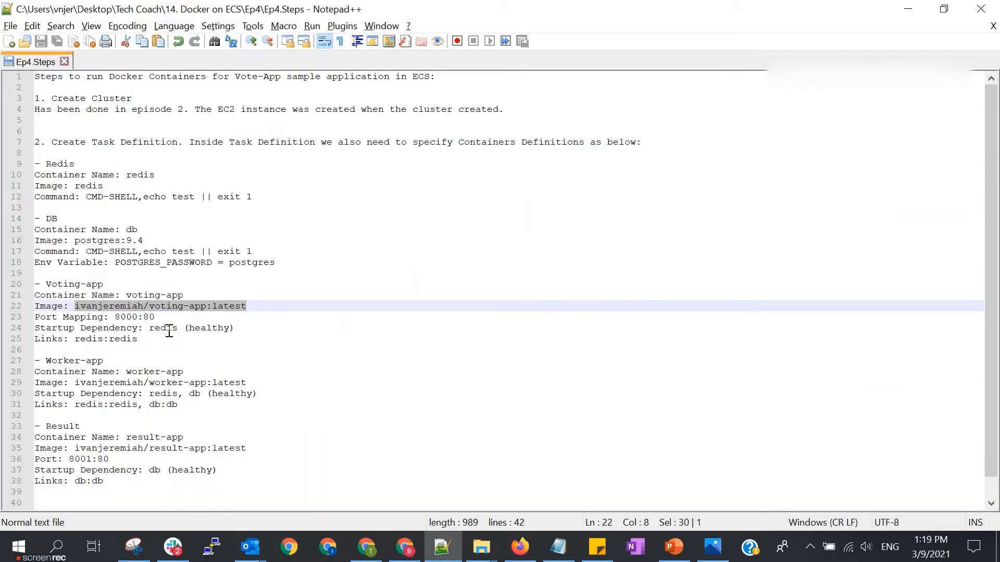
pyautogui.click(172, 317)
pyautogui.click(674, 547)
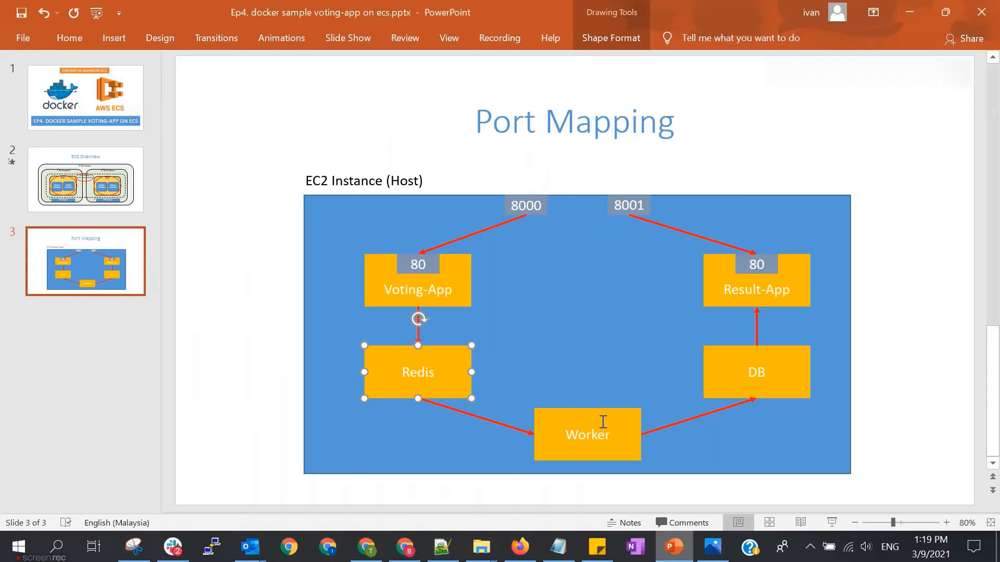
pyautogui.click(524, 209)
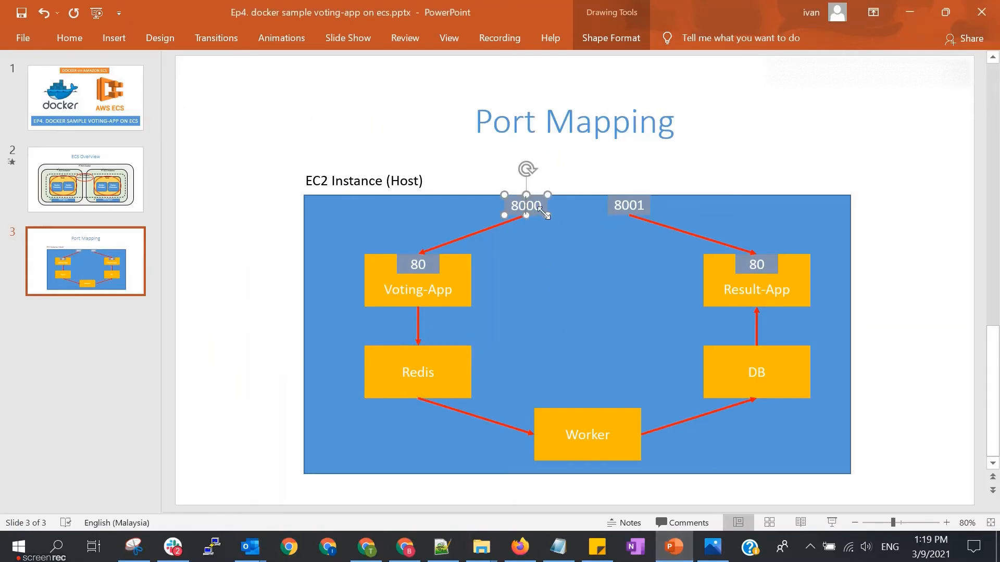
pyautogui.click(428, 266)
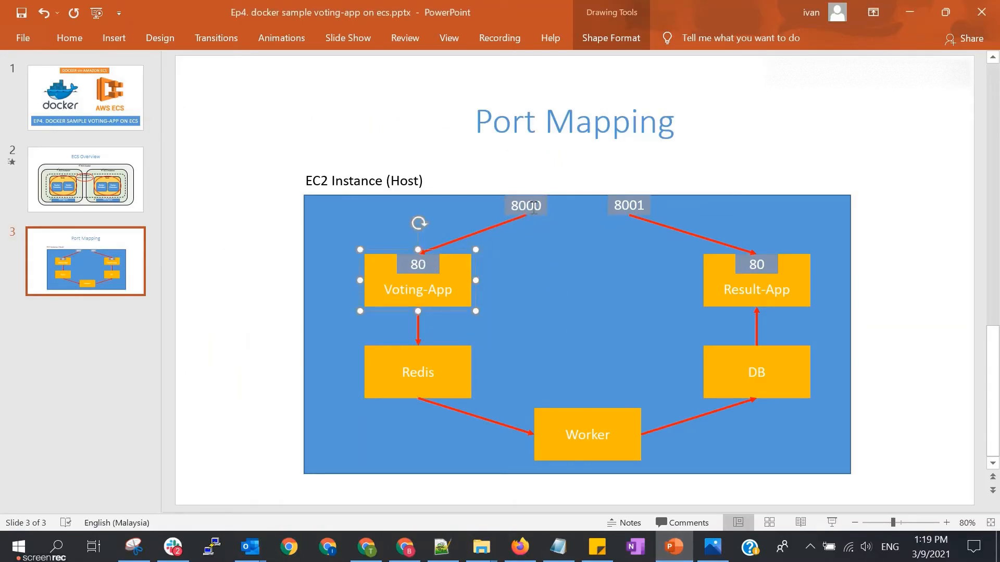
pyautogui.click(510, 211)
pyautogui.click(436, 260)
pyautogui.click(513, 202)
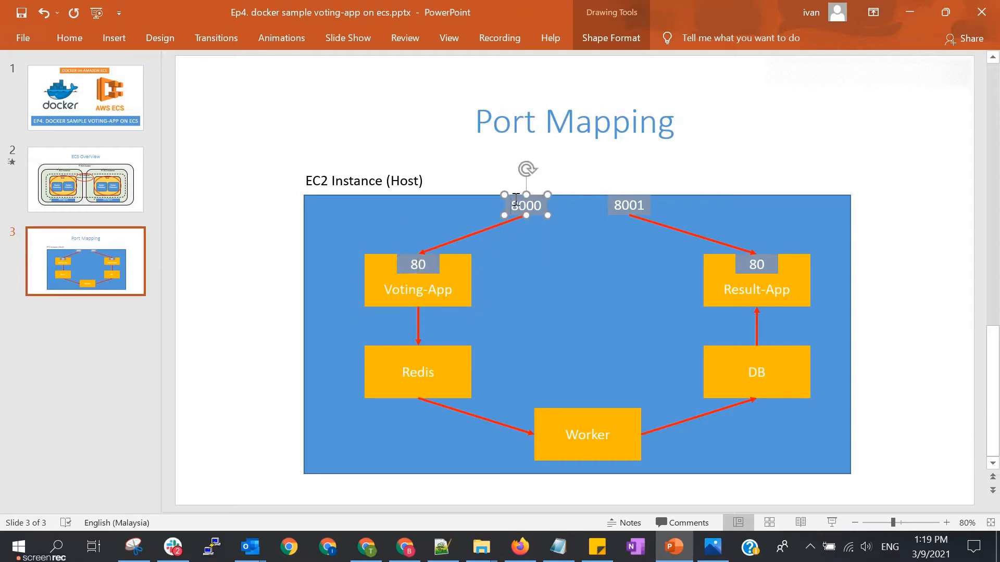
pyautogui.click(424, 264)
pyautogui.click(933, 223)
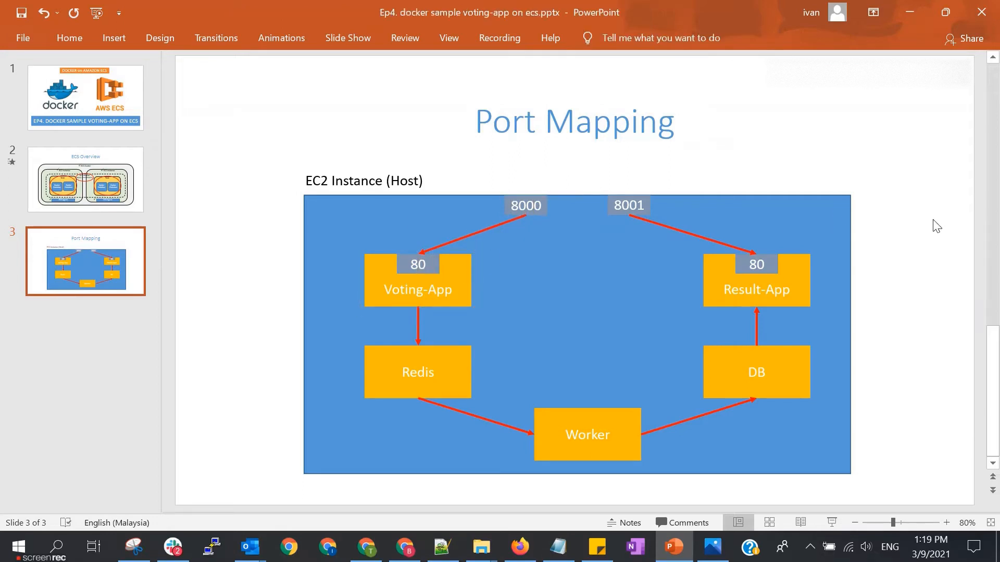
# - Check the Voting-app startup dependency in the Notepad++ notes and set it in ECS to the redis container with condition HEALTHY
pyautogui.hotkey('alt', 'Tab')
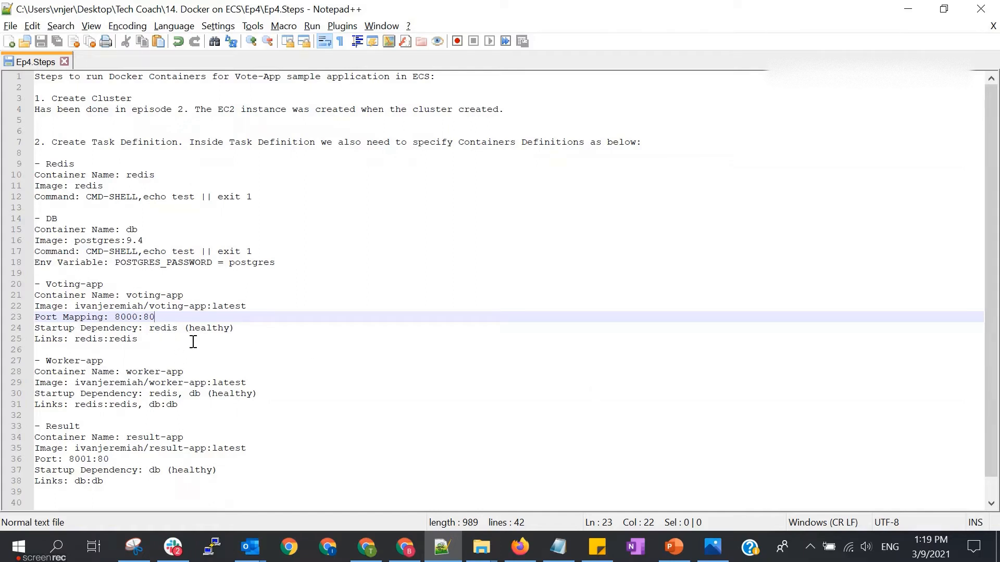
pyautogui.click(172, 324)
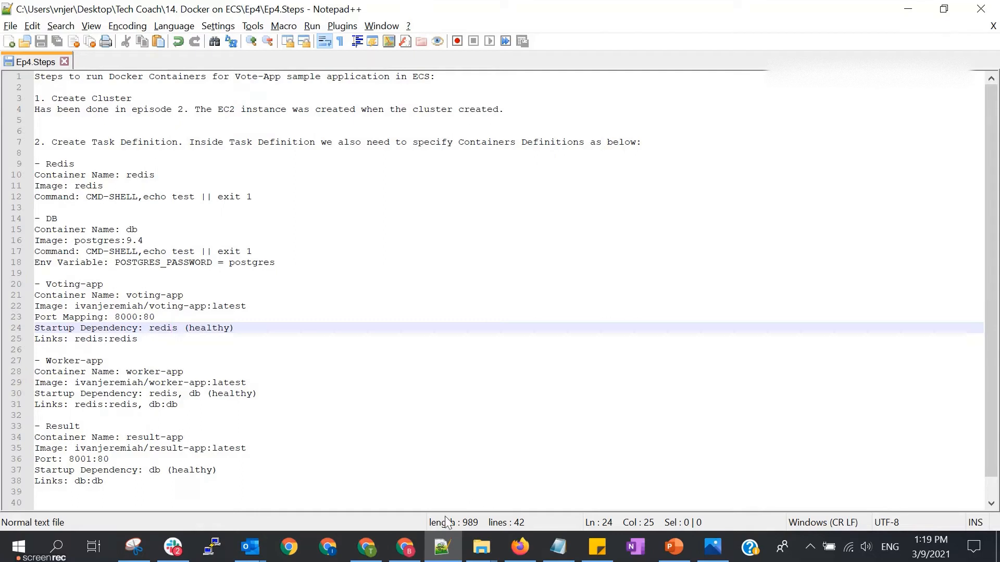
pyautogui.click(366, 546)
pyautogui.scroll(-3, 615, 263)
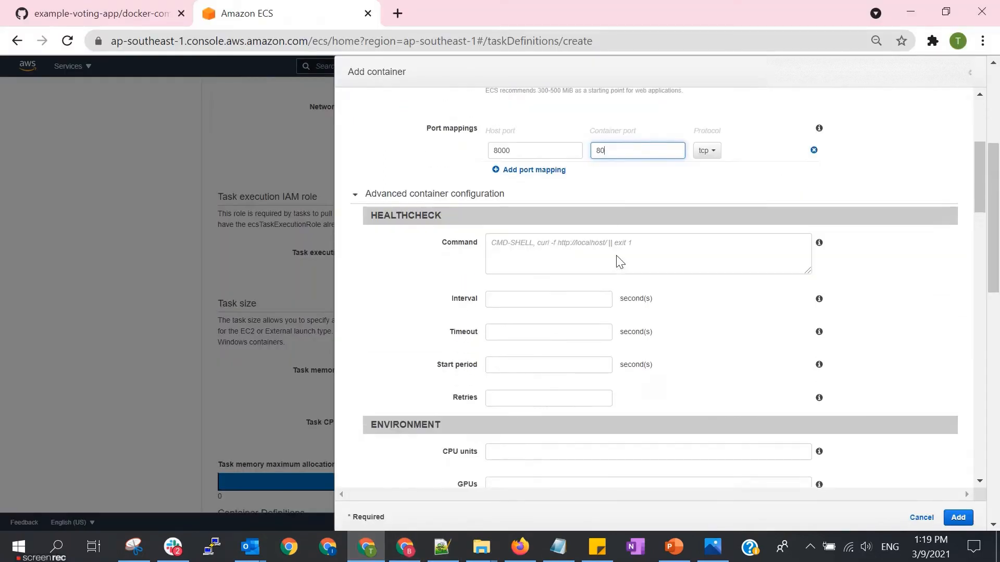
pyautogui.scroll(-7, 619, 257)
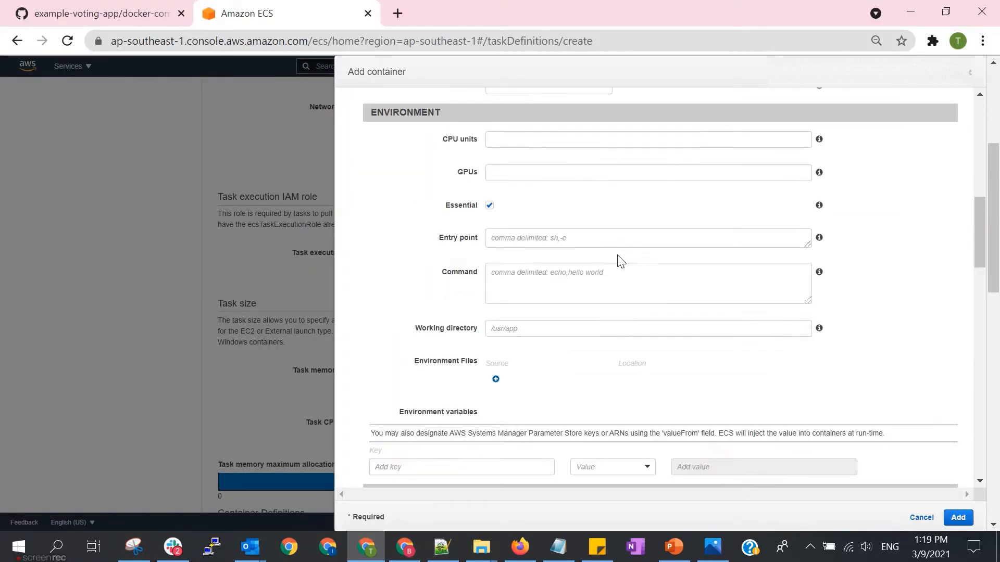
pyautogui.scroll(-2, 617, 255)
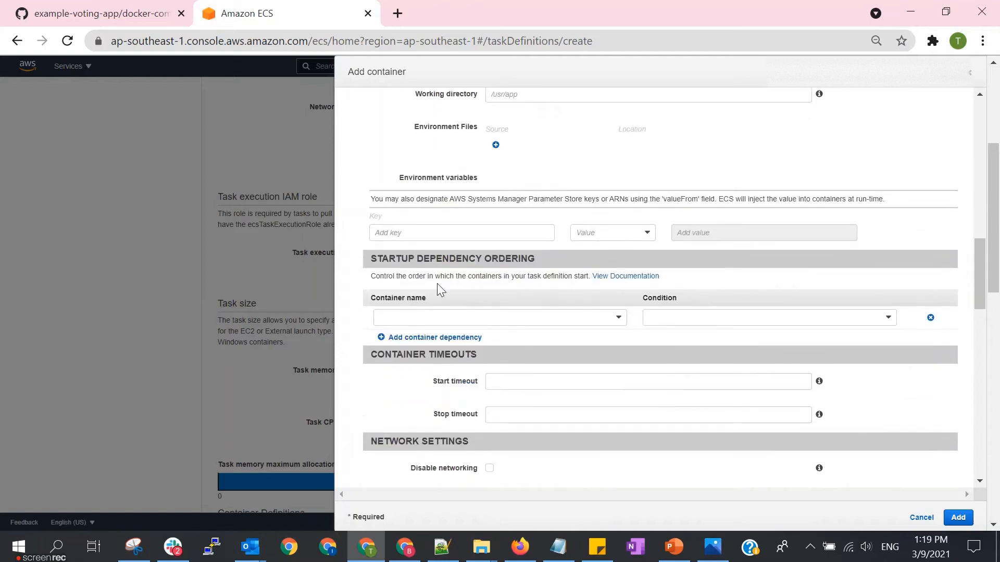
pyautogui.moveTo(439, 258); pyautogui.dragTo(533, 263)
pyautogui.click(475, 317)
pyautogui.click(471, 334)
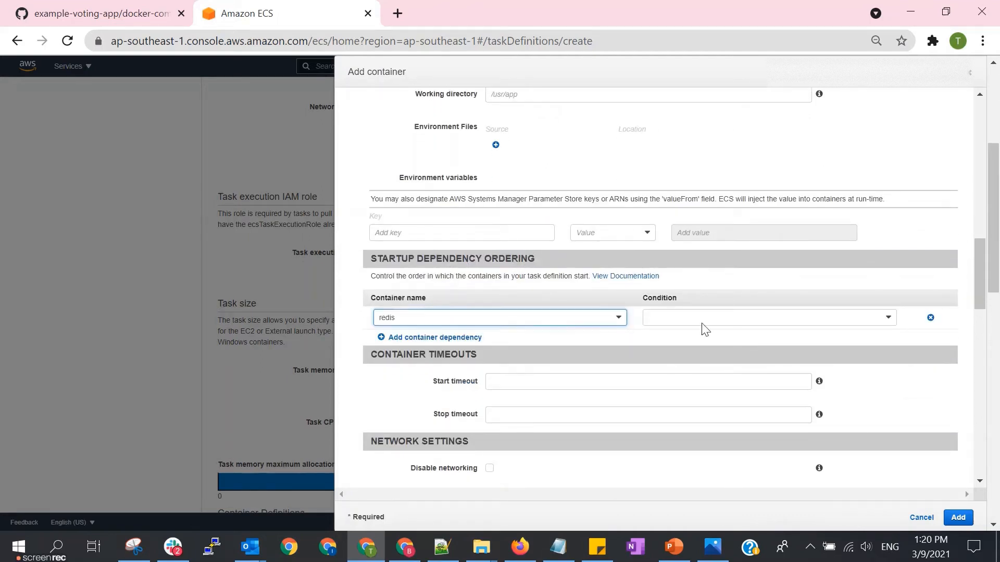
pyautogui.click(726, 317)
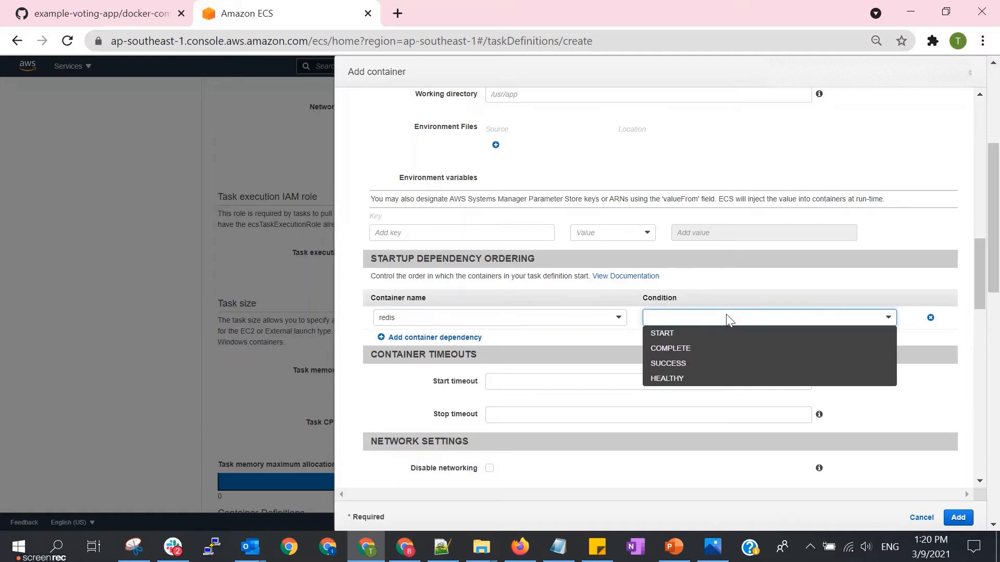
pyautogui.click(690, 378)
pyautogui.scroll(-2, 625, 313)
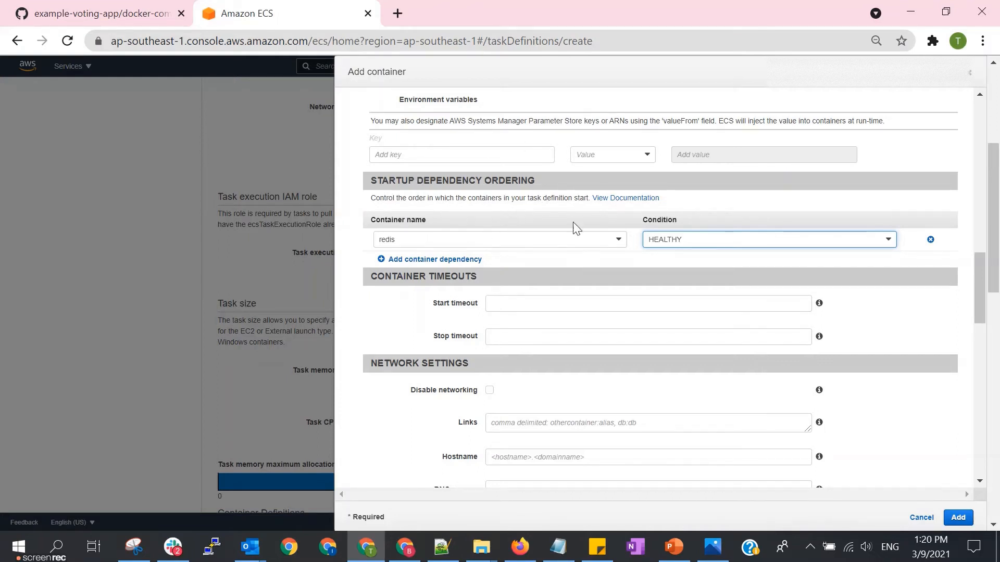
# - Look up the Voting-app links value in the Notepad++ notes and set the voting-app container's links in ECS to redis:redis
pyautogui.scroll(-2, 592, 301)
pyautogui.click(535, 346)
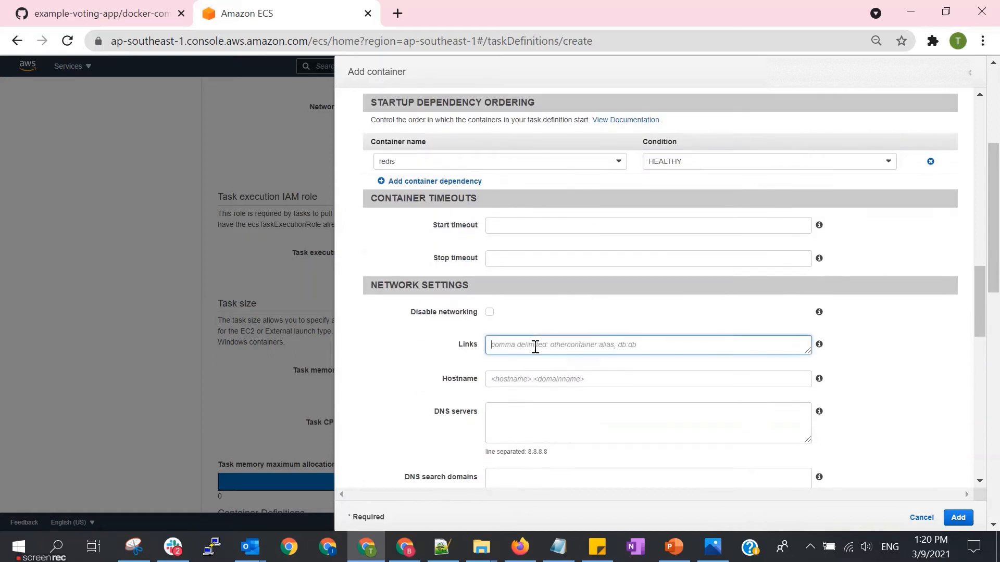
pyautogui.hotkey('alt', 'Tab')
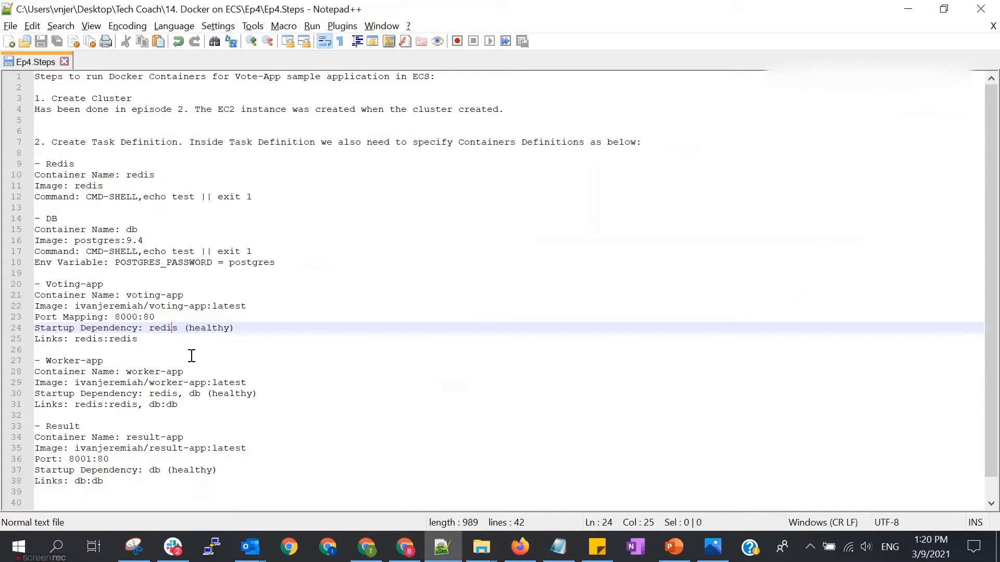
pyautogui.moveTo(138, 339); pyautogui.dragTo(80, 339)
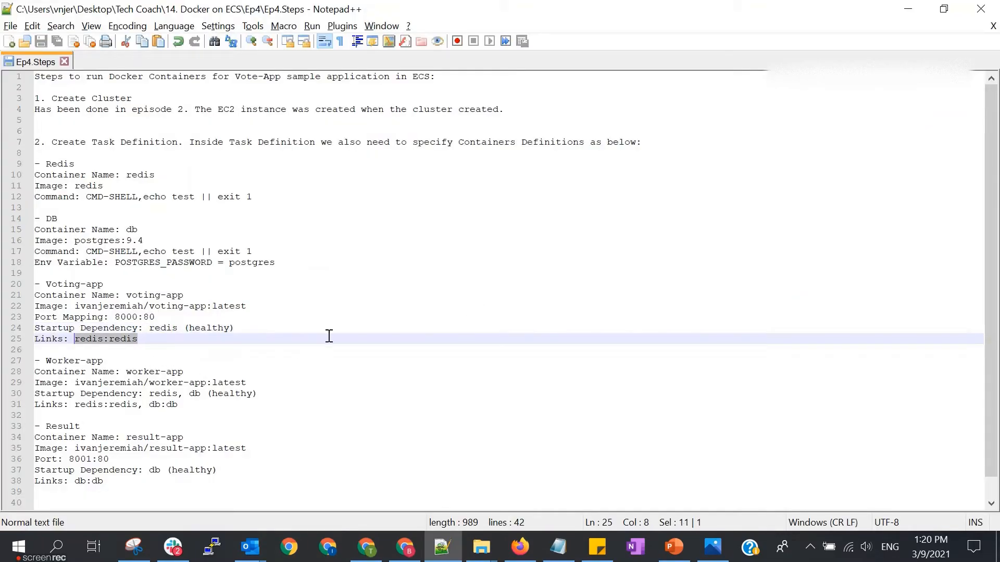
pyautogui.hotkey('alt', 'Tab')
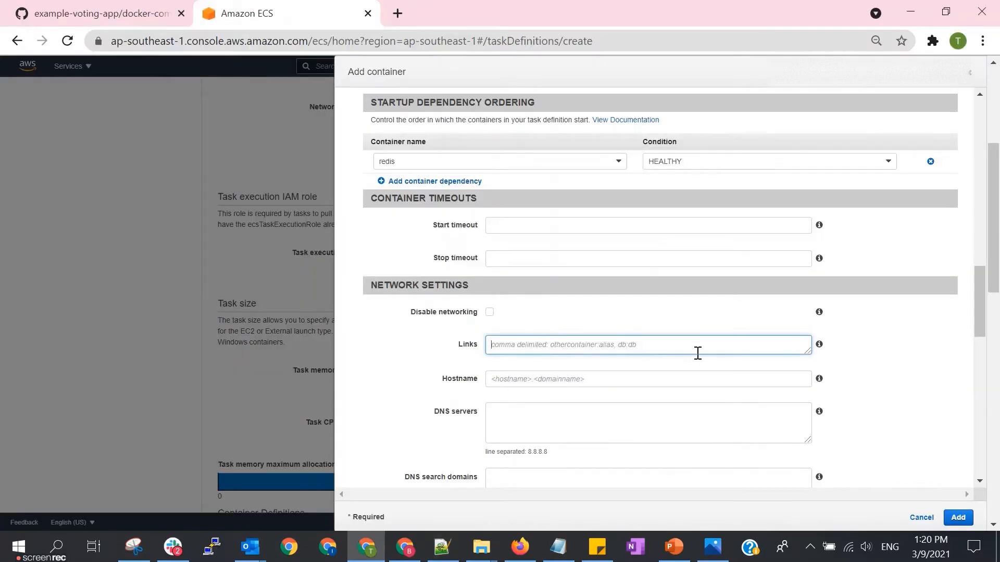
pyautogui.write('redis:redis')
pyautogui.click(560, 368)
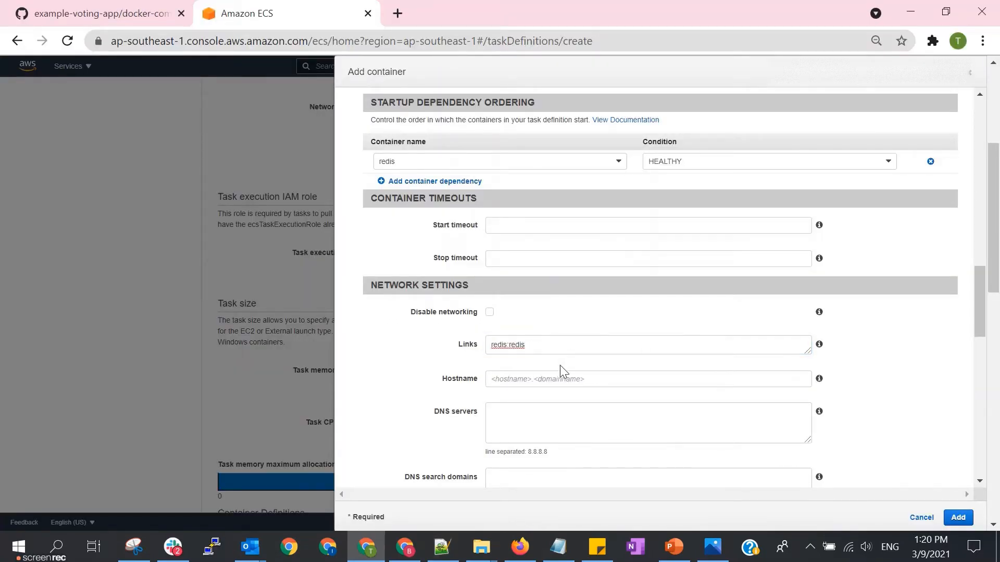
# - Add the configured voting-app container to the task definition, leaving its remaining storage, logging and security settings at their defaults
pyautogui.scroll(-10, 561, 365)
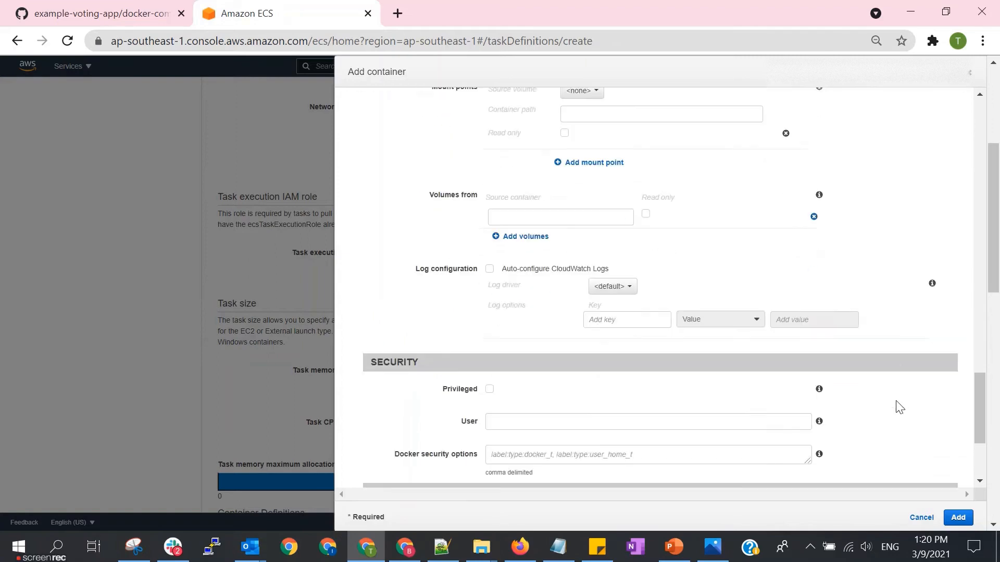
pyautogui.scroll(-3, 899, 407)
pyautogui.click(958, 517)
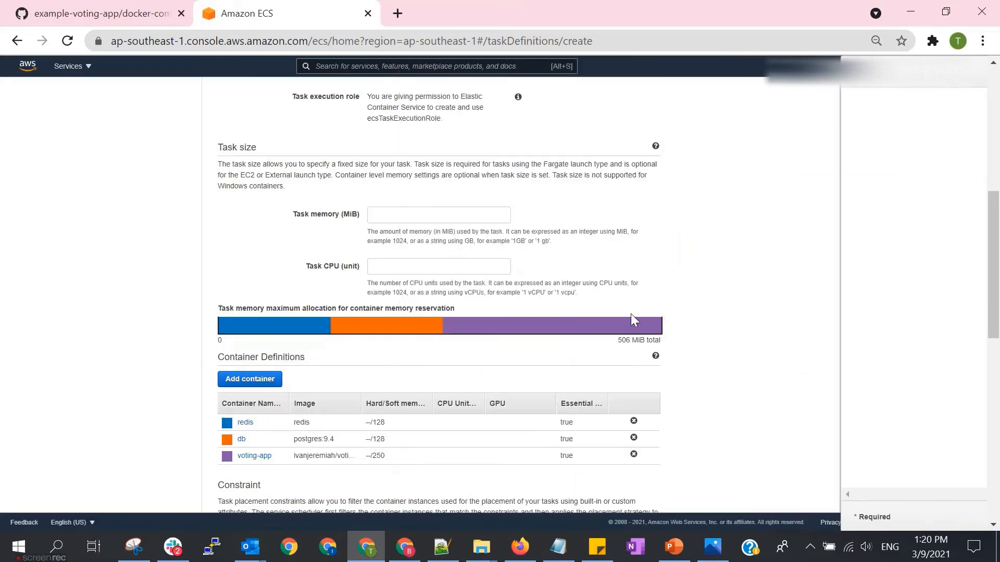
# - Start another container definition and name it worker-app, copying the name from the Worker-app section of the Notepad++ notes
pyautogui.scroll(-3, 308, 331)
pyautogui.click(250, 223)
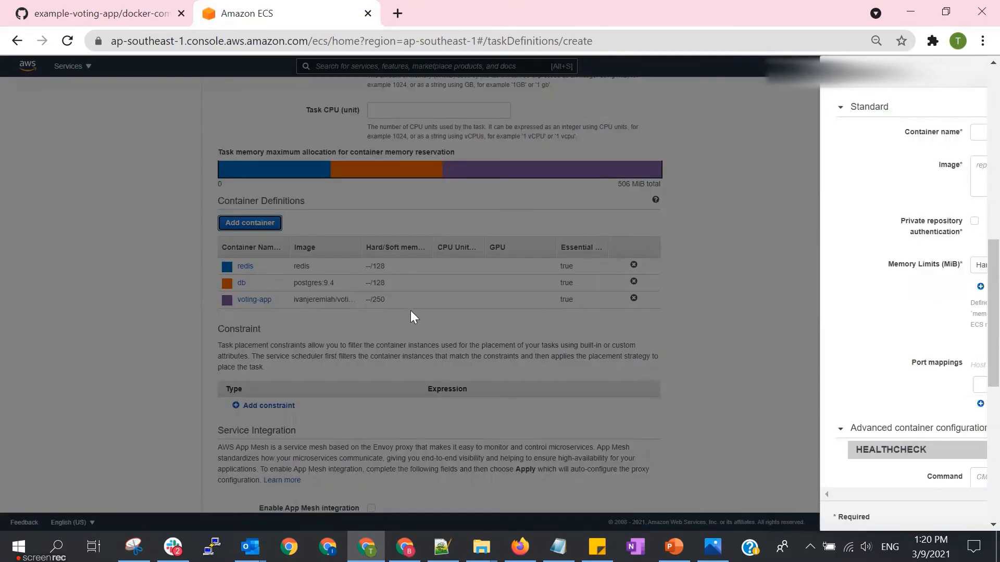
pyautogui.hotkey('alt', 'Tab')
pyautogui.scroll(-1, 164, 311)
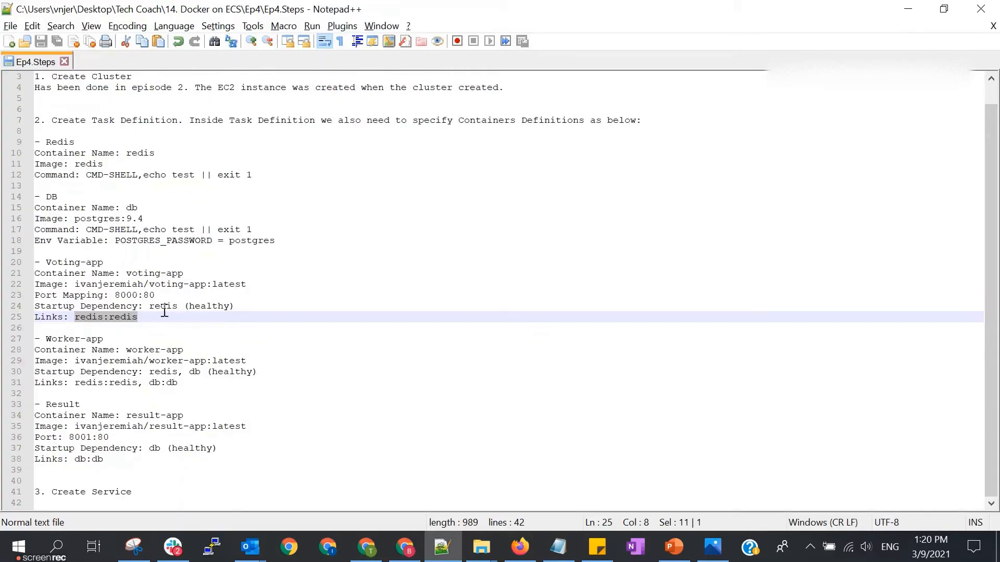
pyautogui.click(208, 349)
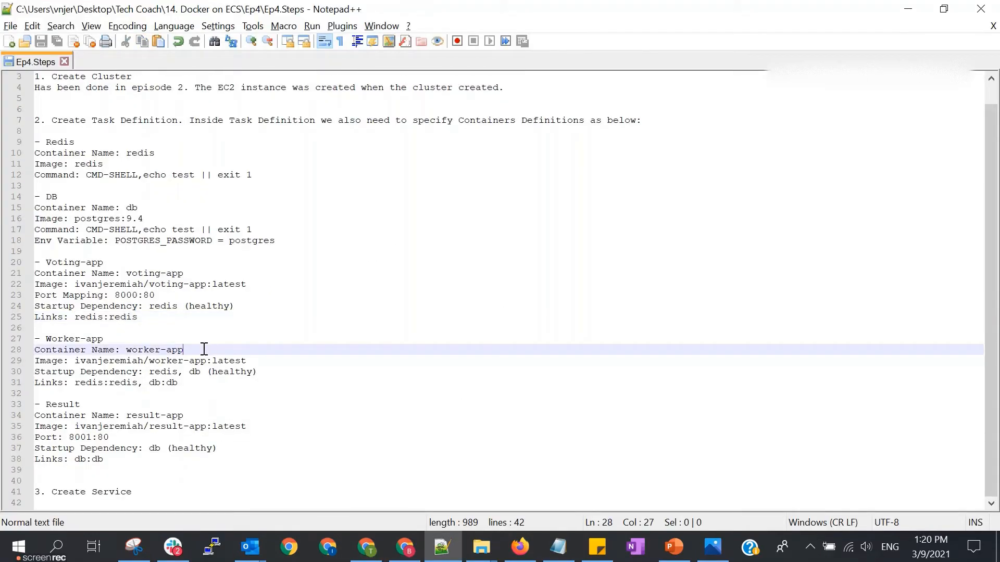
pyautogui.moveTo(204, 348); pyautogui.dragTo(127, 349)
pyautogui.hotkey('ctrl', 'c')
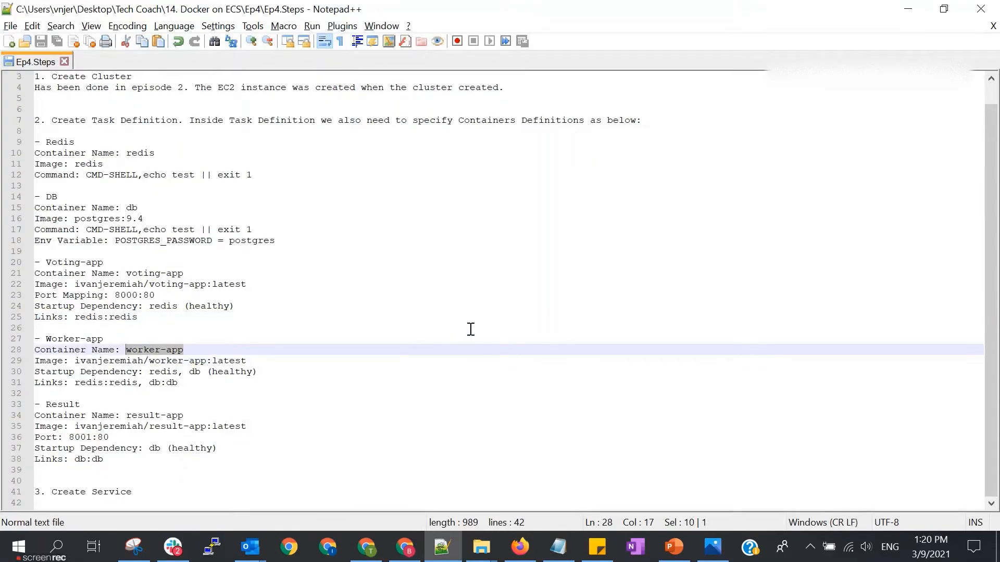
pyautogui.hotkey('alt', 'Tab')
pyautogui.click(561, 136)
pyautogui.hotkey('ctrl', 'v')
# - Copy the worker-app:latest image path from the Notepad++ notes and set it as the worker-app container's image in ECS
pyautogui.click(549, 178)
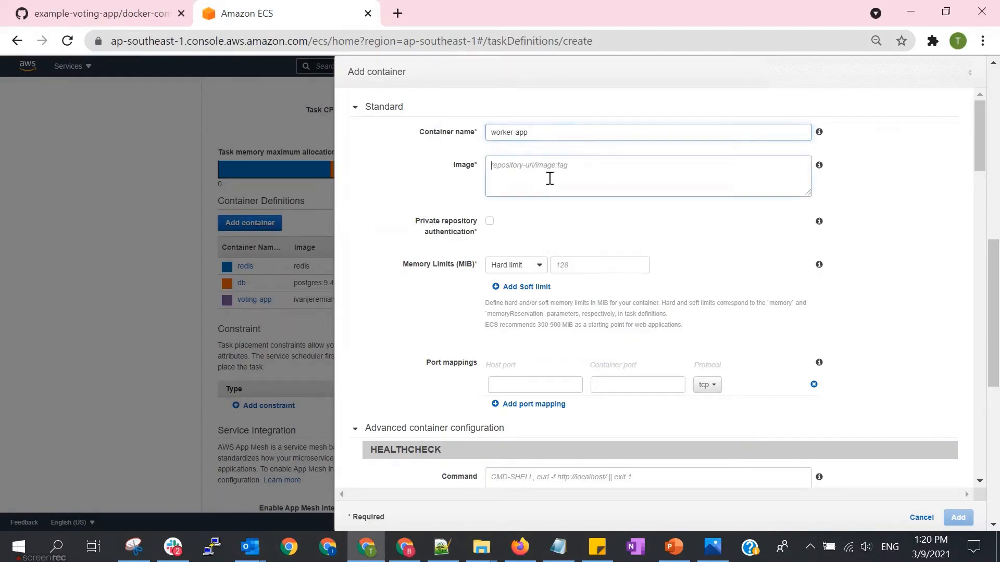
pyautogui.hotkey('alt', 'Tab')
pyautogui.moveTo(246, 365); pyautogui.dragTo(77, 366)
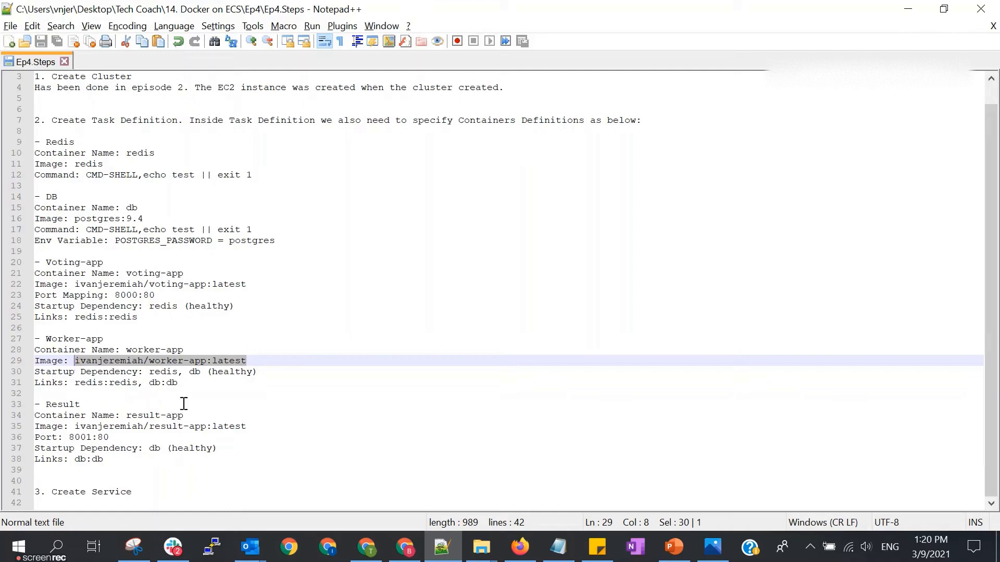
pyautogui.hotkey('ctrl', 'c')
pyautogui.hotkey('alt', 'Tab')
pyautogui.hotkey('ctrl', 'v')
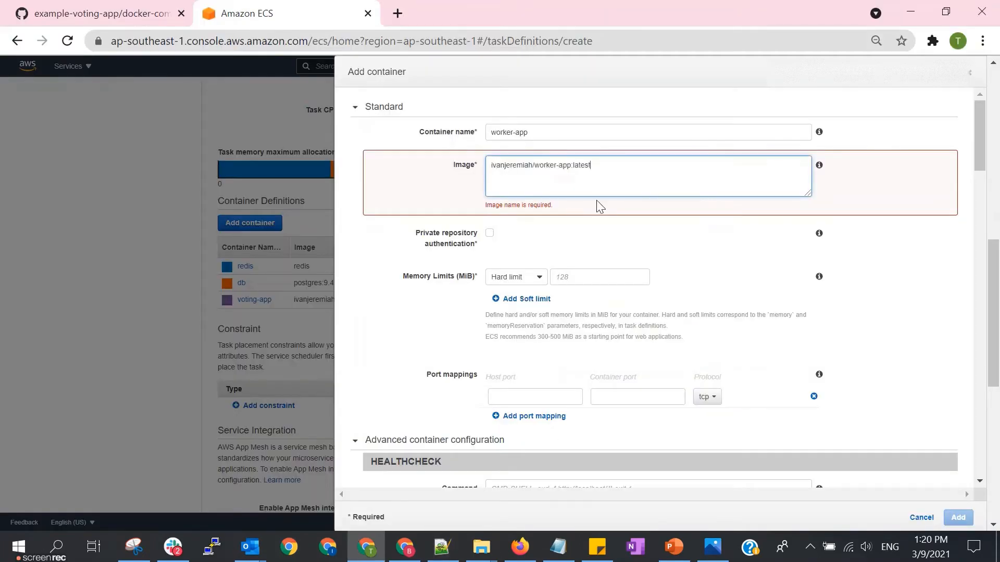
pyautogui.doubleClick(575, 165)
pyautogui.click(894, 272)
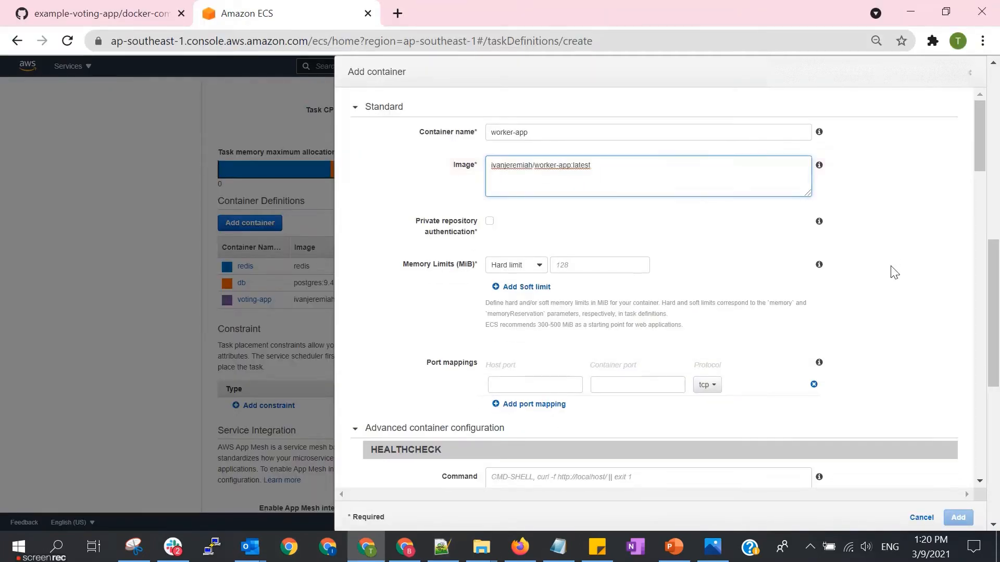
# - Give the worker-app container a soft memory limit of 200 MiB
pyautogui.click(504, 268)
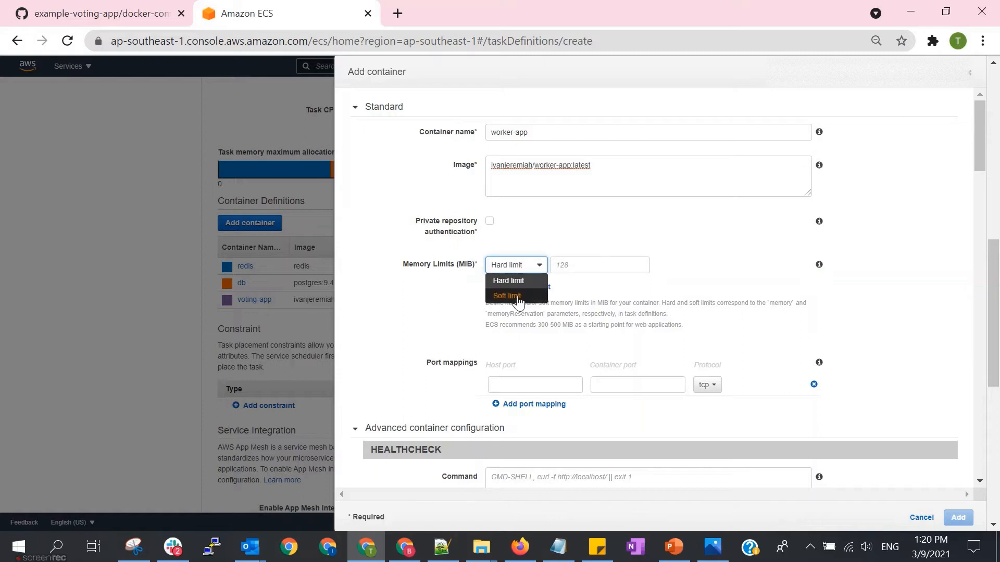
pyautogui.click(517, 296)
pyautogui.click(629, 267)
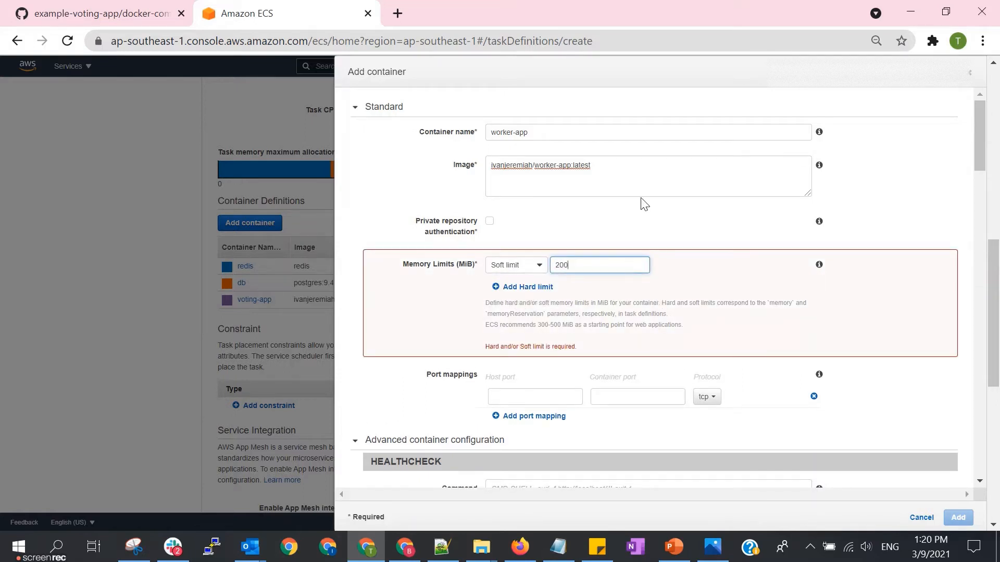
pyautogui.click(894, 213)
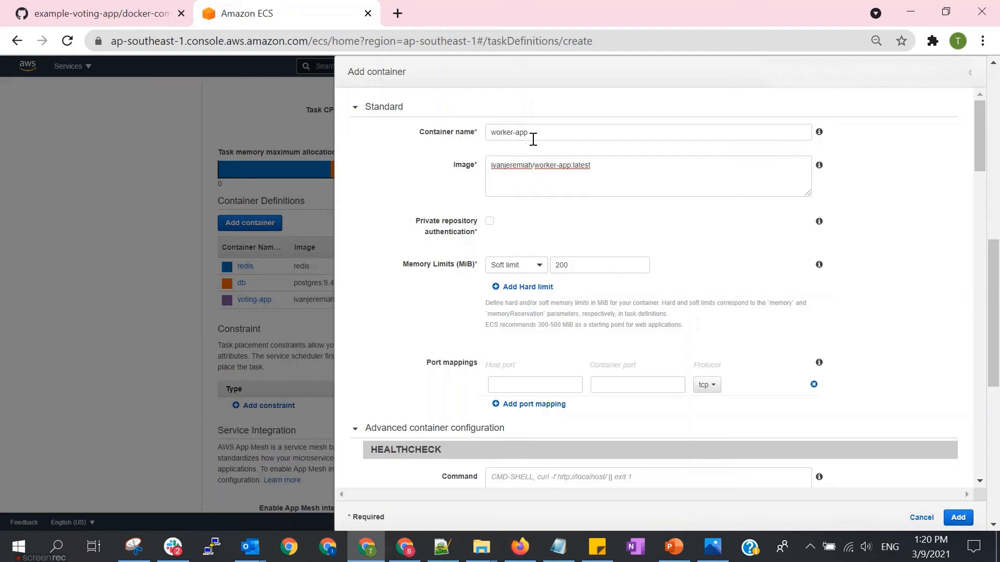
pyautogui.click(549, 135)
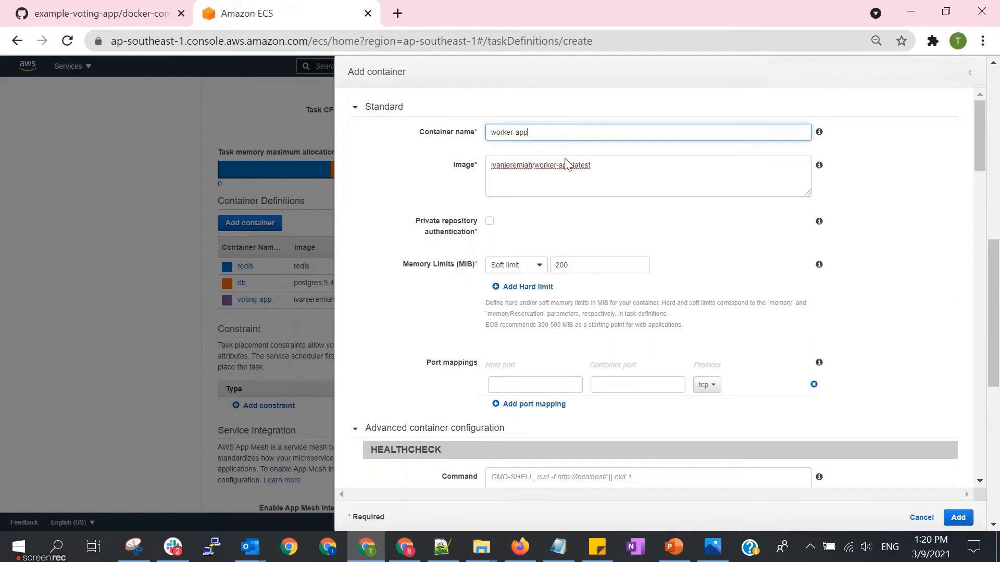
pyautogui.click(585, 268)
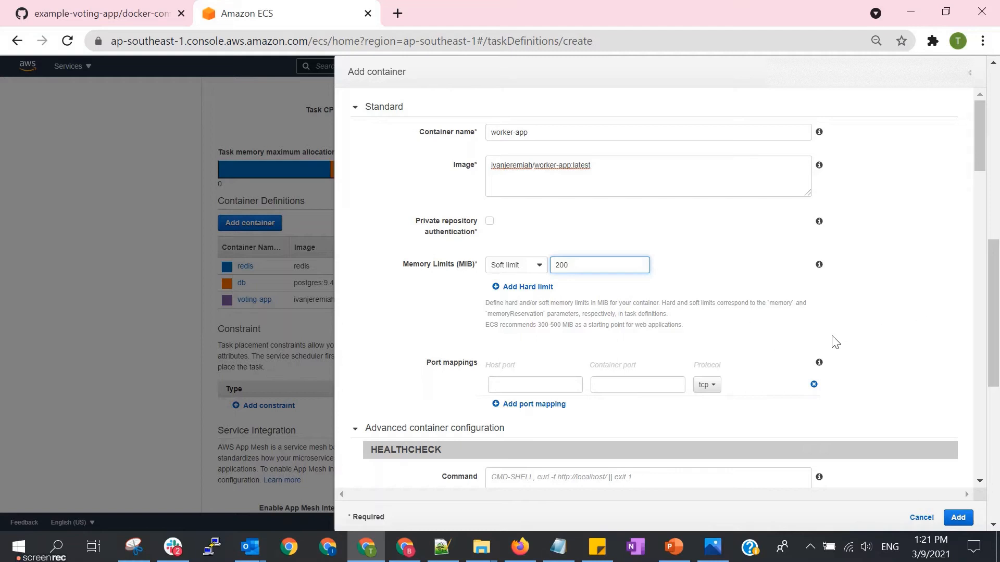
# - Examine the Worker container on the PowerPoint Port Mapping slide to check whether it needs a host port mapping
pyautogui.press('alt')
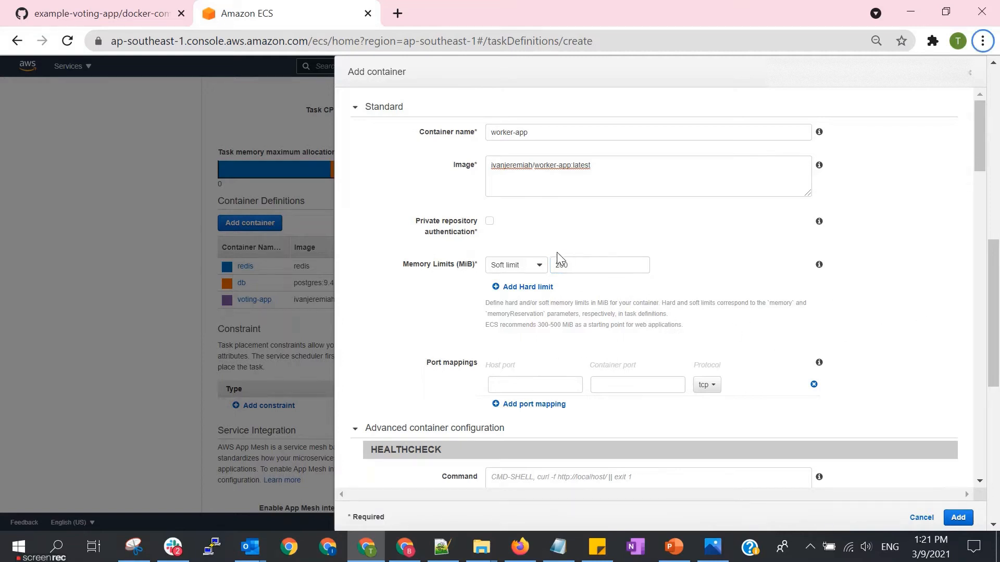
pyautogui.scroll(-2, 648, 347)
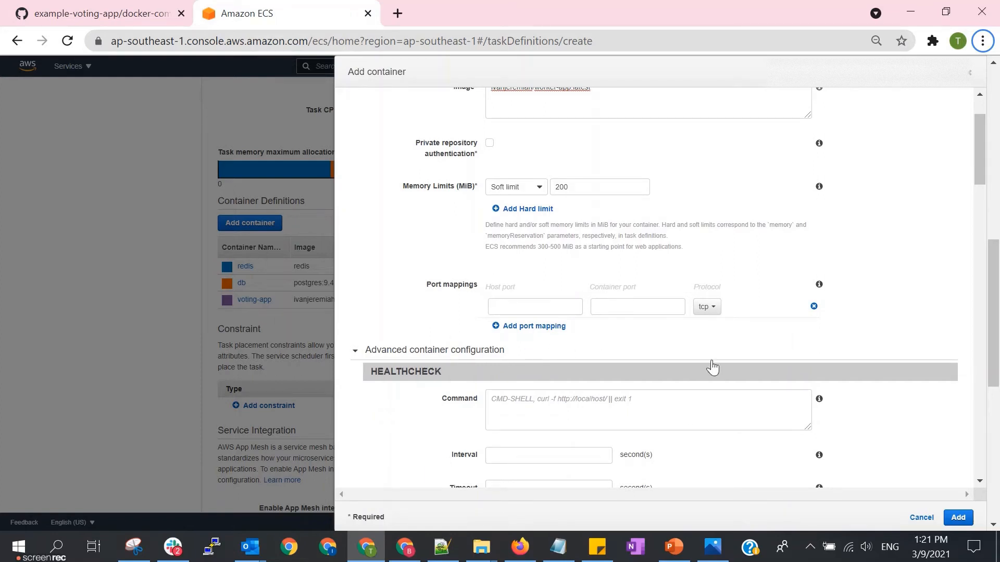
pyautogui.click(673, 546)
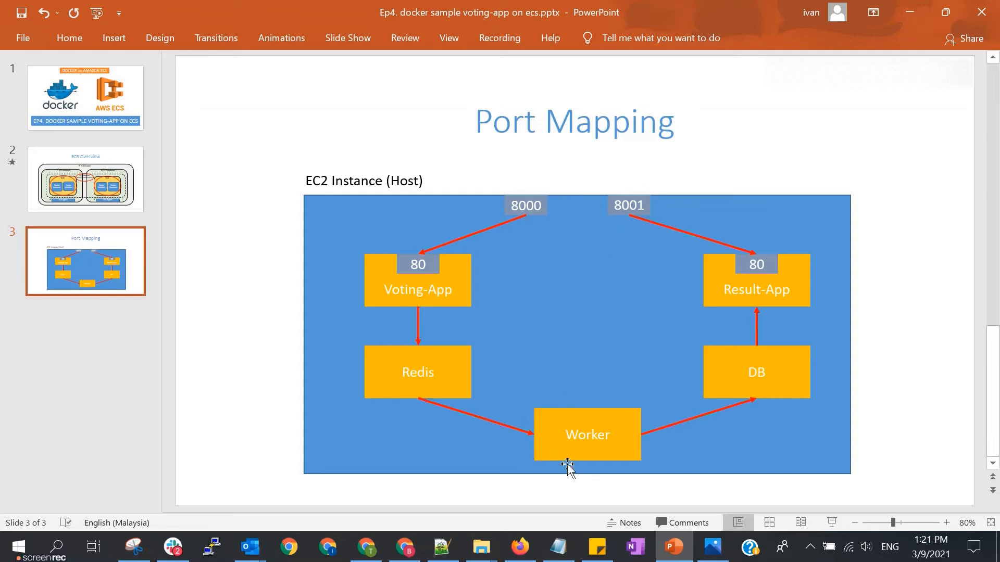
pyautogui.click(586, 440)
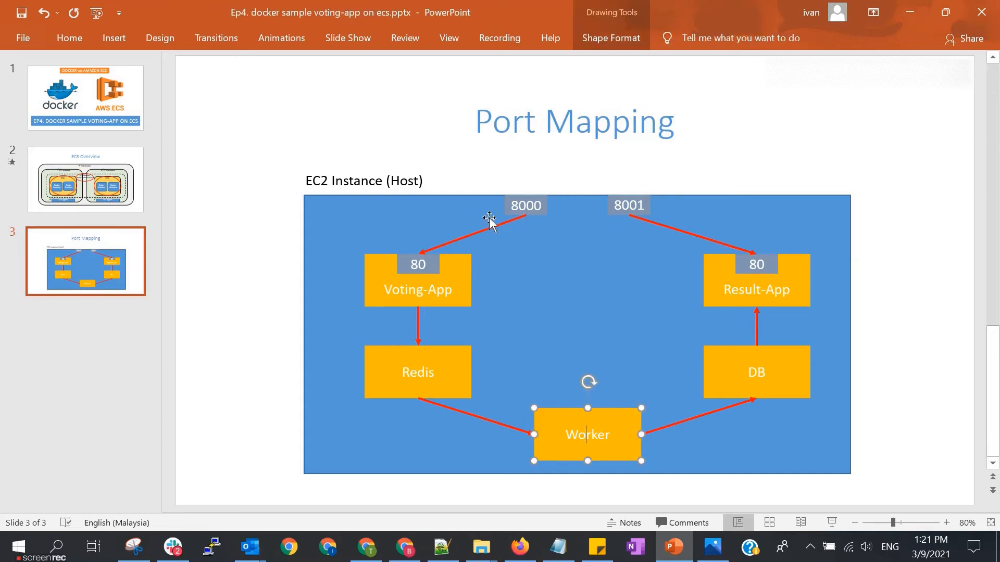
pyautogui.click(244, 301)
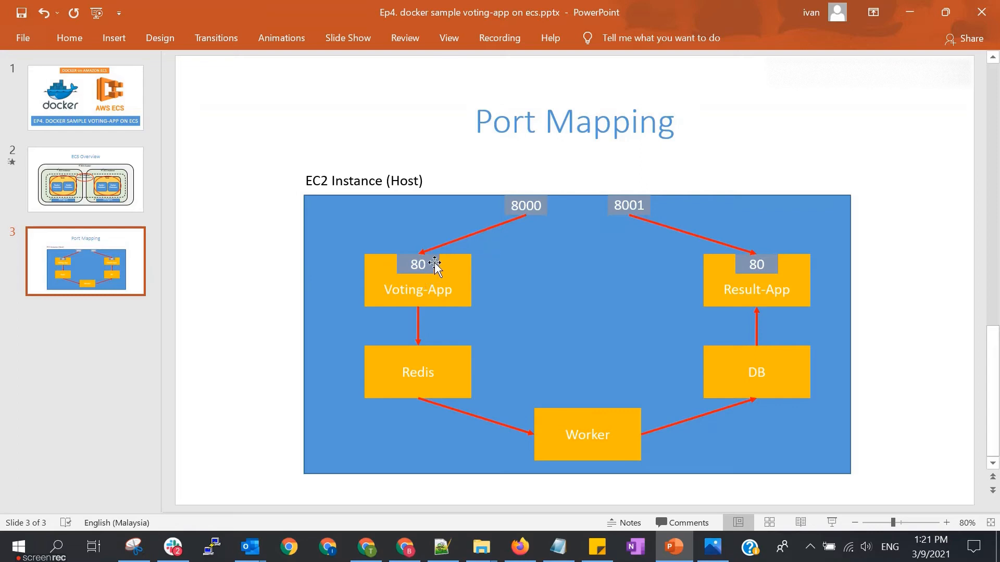
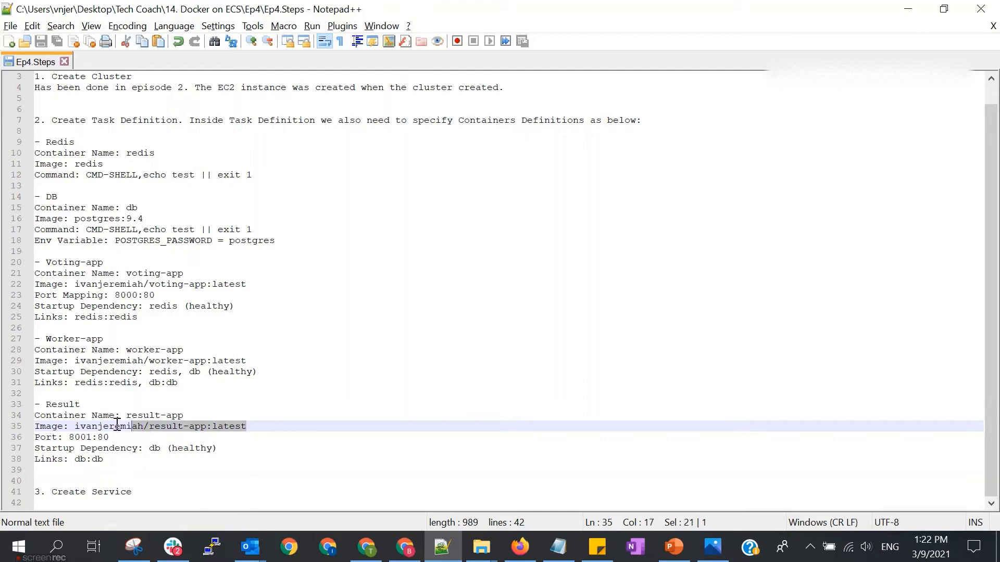
# - Copy the result-app:latest image path from the Notepad++ notes and set it as the result-app container's image in ECS
pyautogui.hotkey('ctrl', 'c')
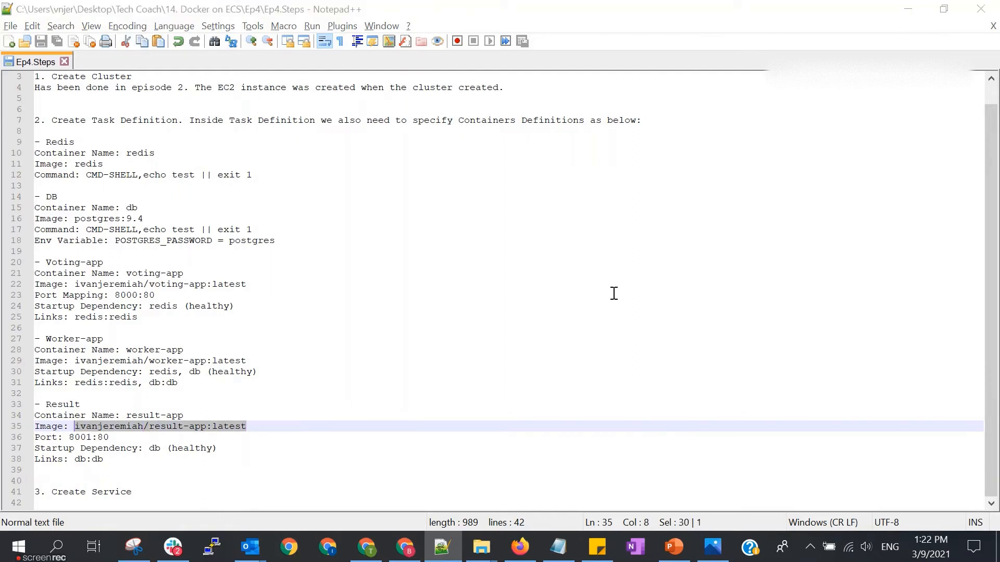
pyautogui.hotkey('alt', 'Tab')
pyautogui.click(556, 183)
pyautogui.hotkey('ctrl', 'v')
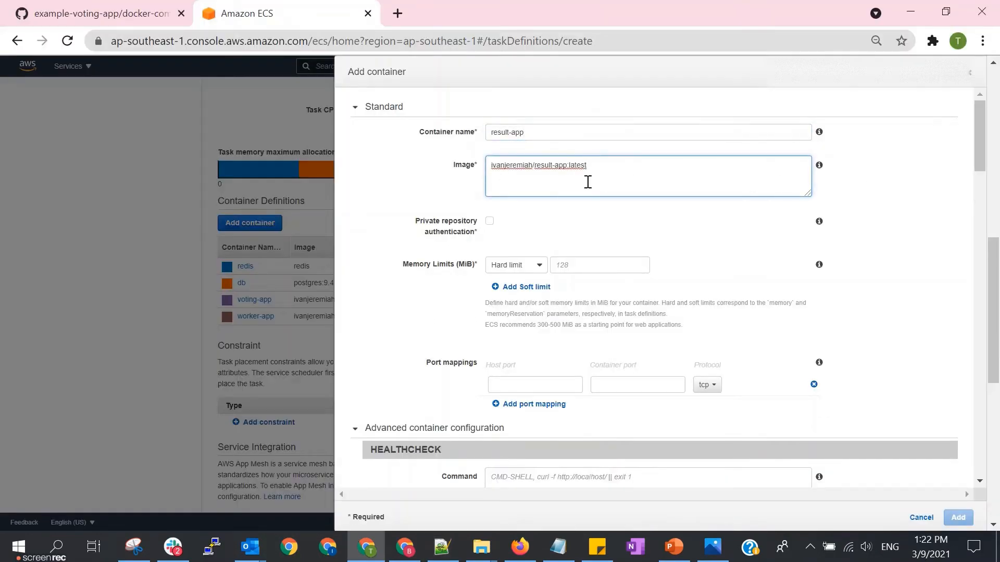
# - Give the result-app container a soft memory limit of 250 MiB
pyautogui.click(528, 269)
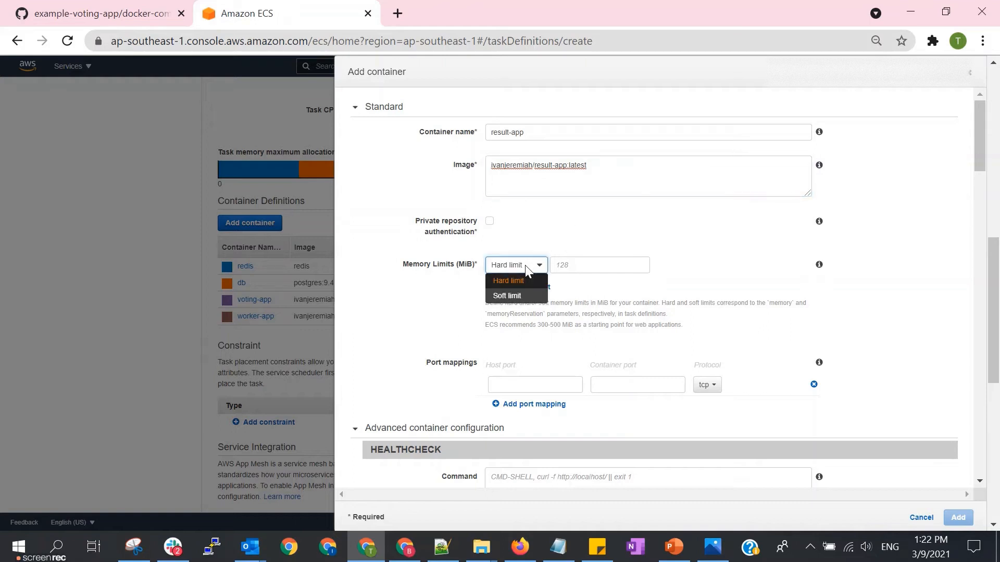
pyautogui.click(514, 300)
pyautogui.click(623, 266)
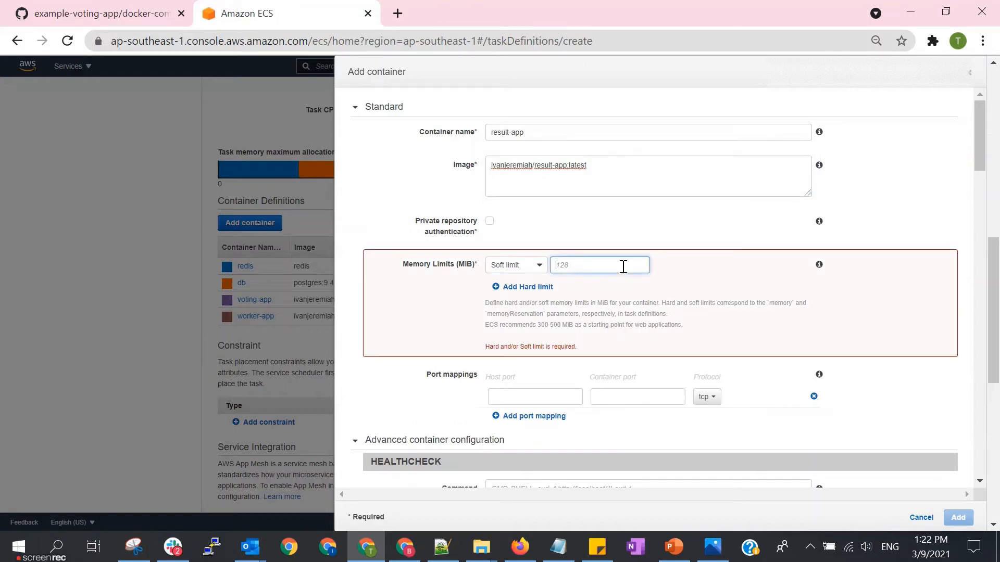
pyautogui.write('250')
pyautogui.click(875, 252)
# - Map host port 8001 to container port 80 for the result-app container
pyautogui.scroll(-2, 838, 282)
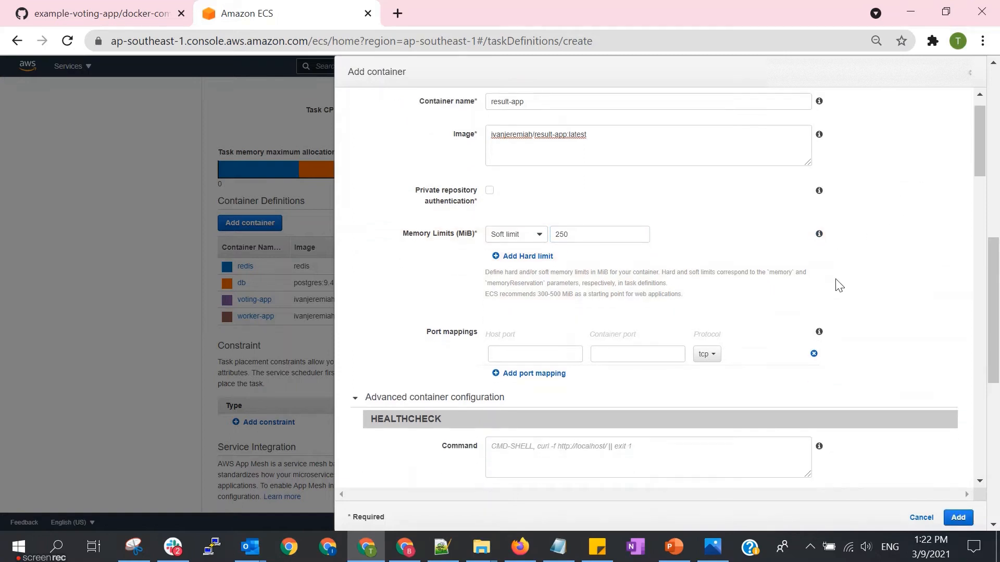
pyautogui.click(540, 306)
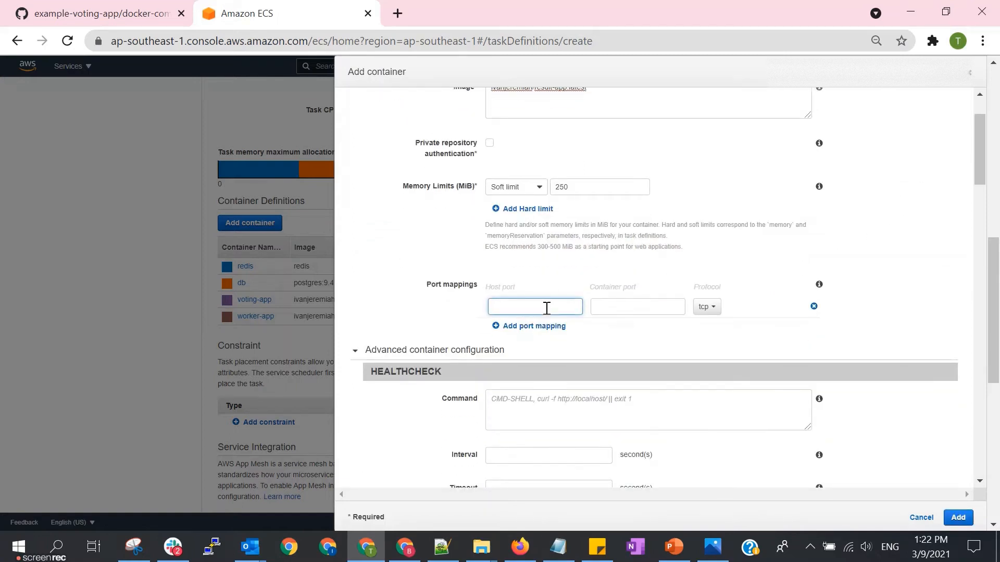
pyautogui.click(646, 309)
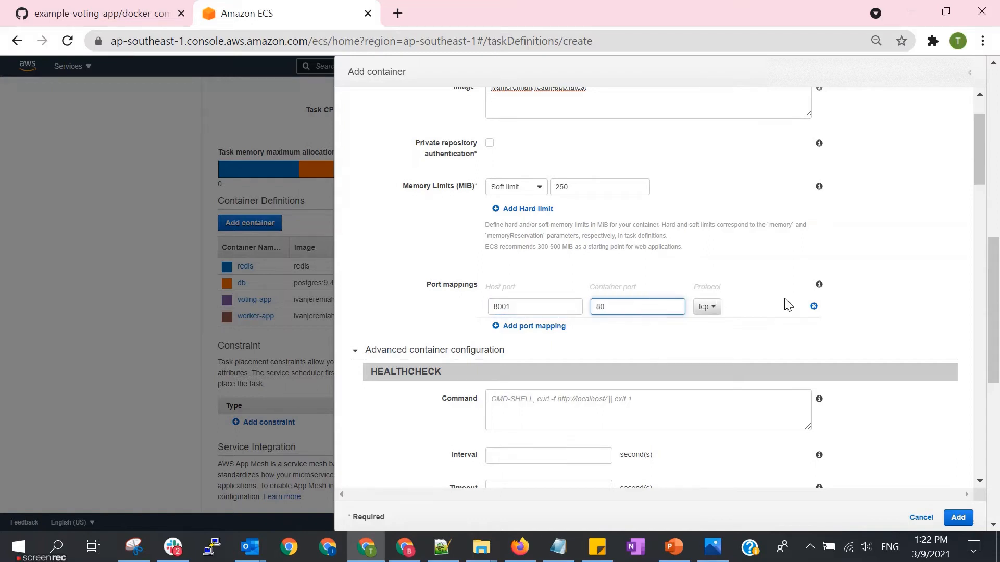
pyautogui.click(890, 287)
# - Check the result-app startup dependency in the Notepad++ notes, and make the ECS container depend on db with the condition HEALTHY
pyautogui.press('super+Tab')
pyautogui.press('Return')
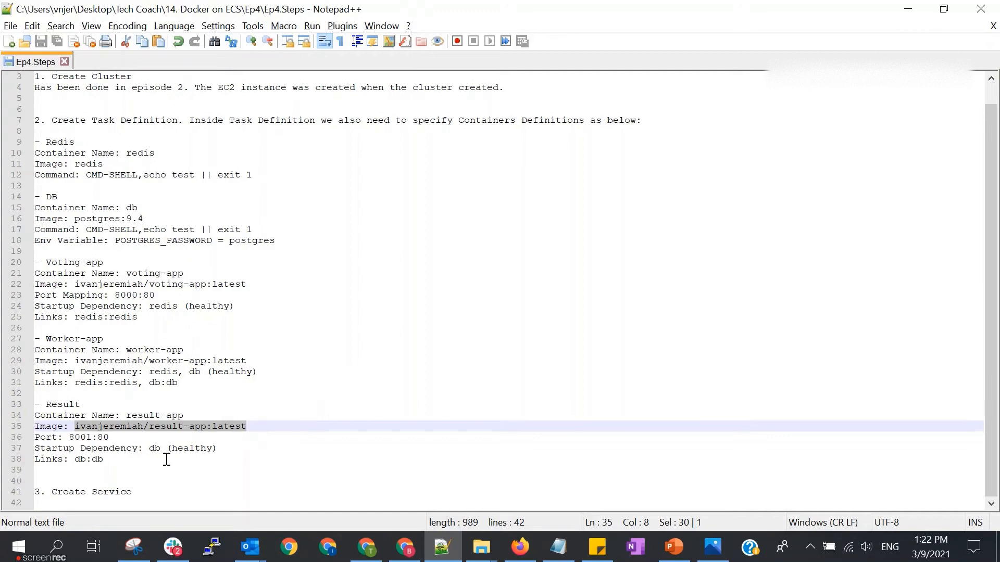
pyautogui.click(155, 449)
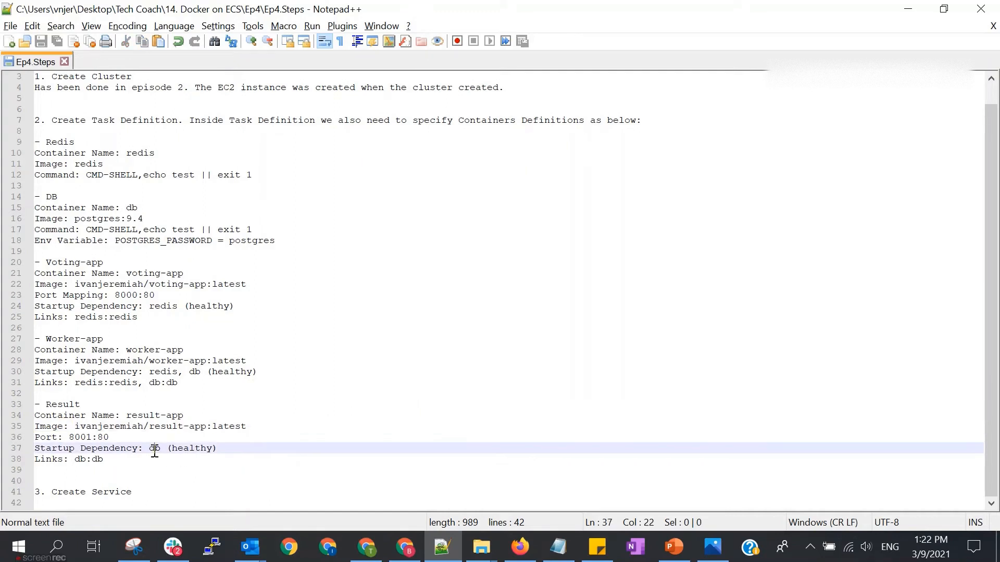
pyautogui.click(125, 463)
pyautogui.hotkey('alt', 'Tab')
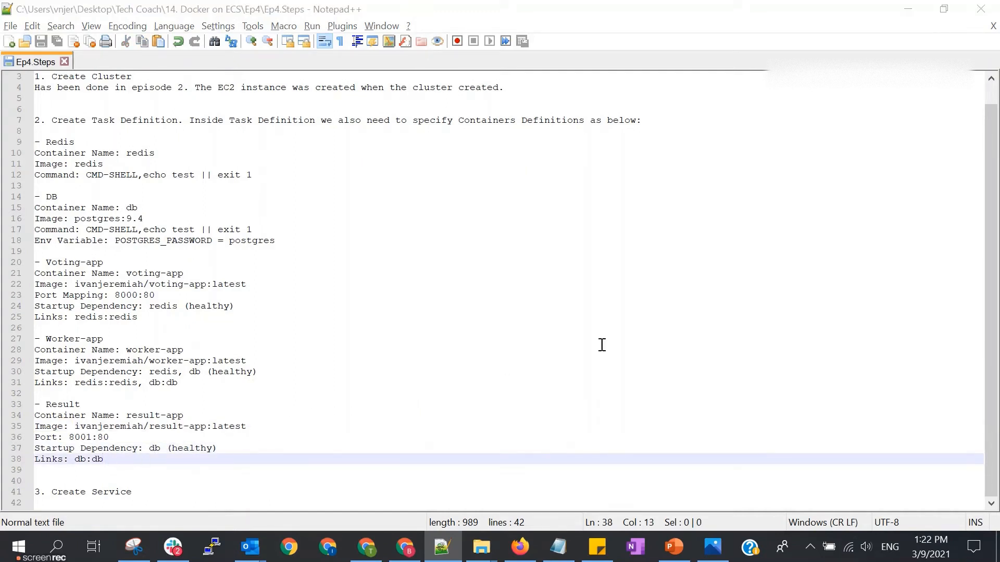
pyautogui.scroll(-10, 572, 323)
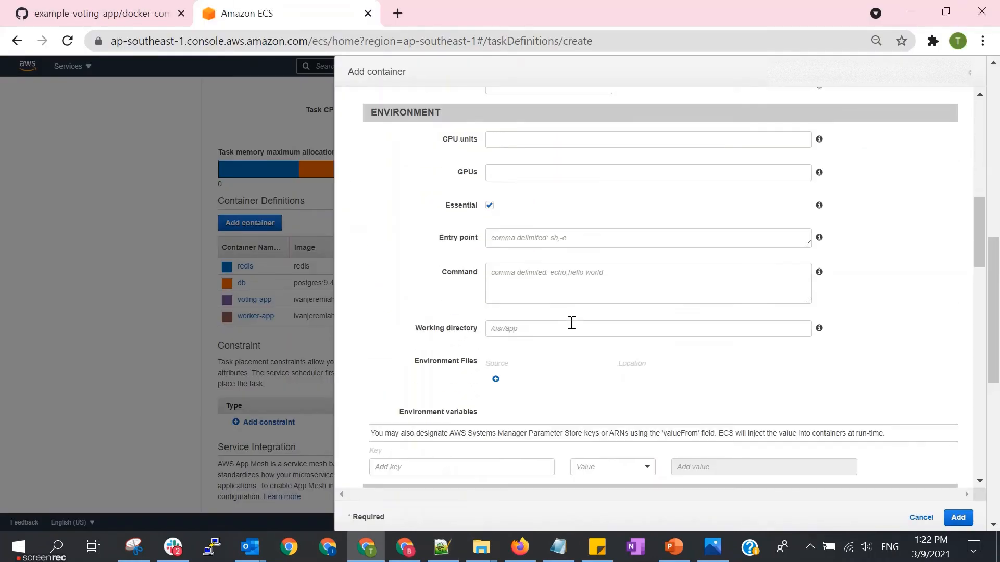
pyautogui.click(516, 396)
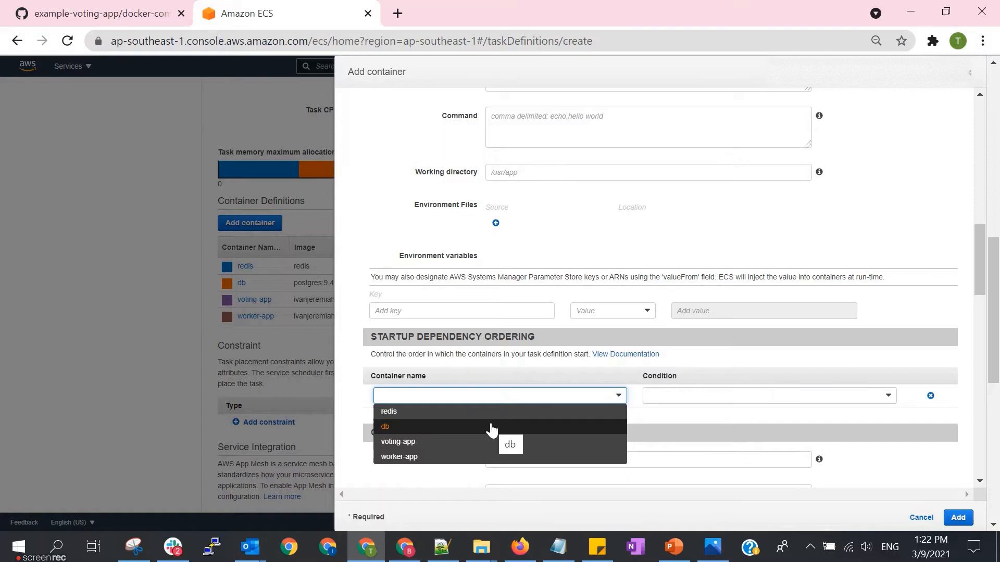
pyautogui.click(491, 427)
pyautogui.scroll(-2, 657, 315)
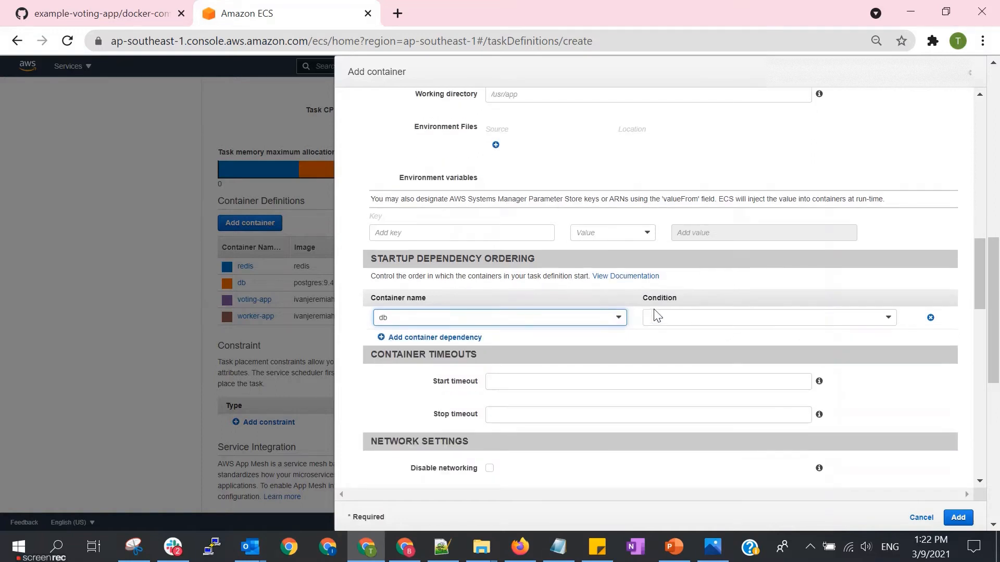
pyautogui.click(717, 319)
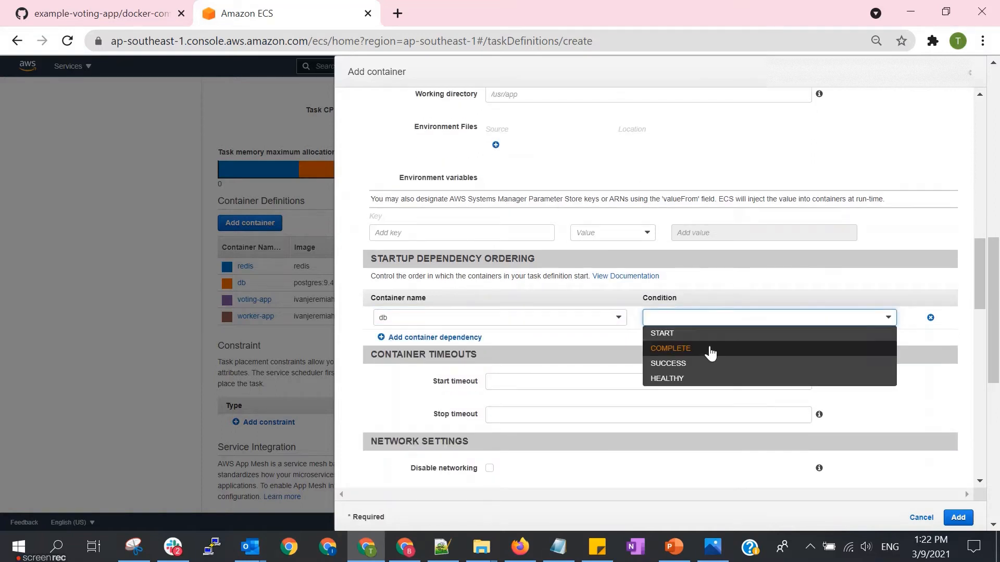
pyautogui.click(697, 379)
# - Copy the link db:db from the Notepad++ notes into result-app's network links in ECS and add the container to the task definition
pyautogui.scroll(-3, 681, 193)
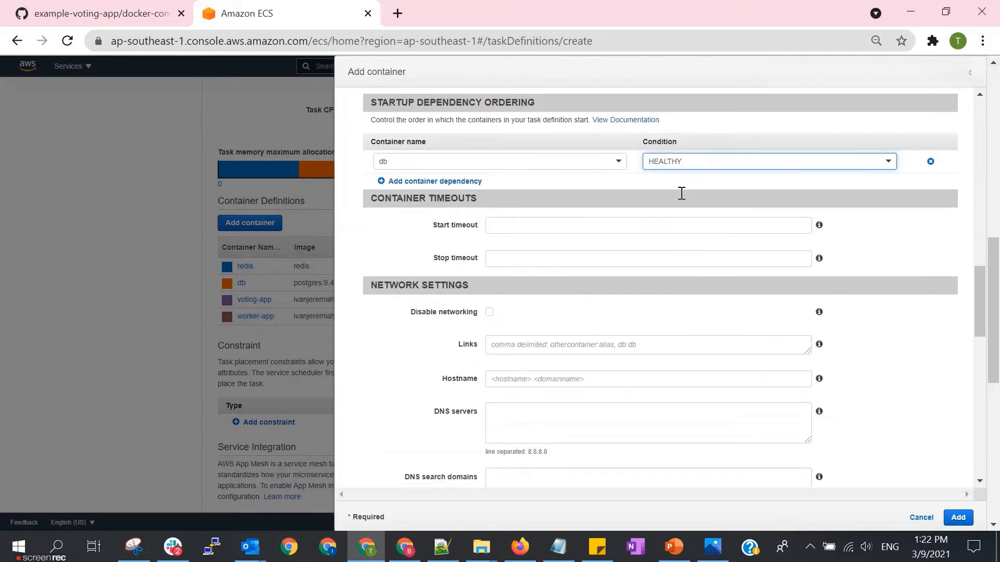
pyautogui.scroll(-2, 573, 200)
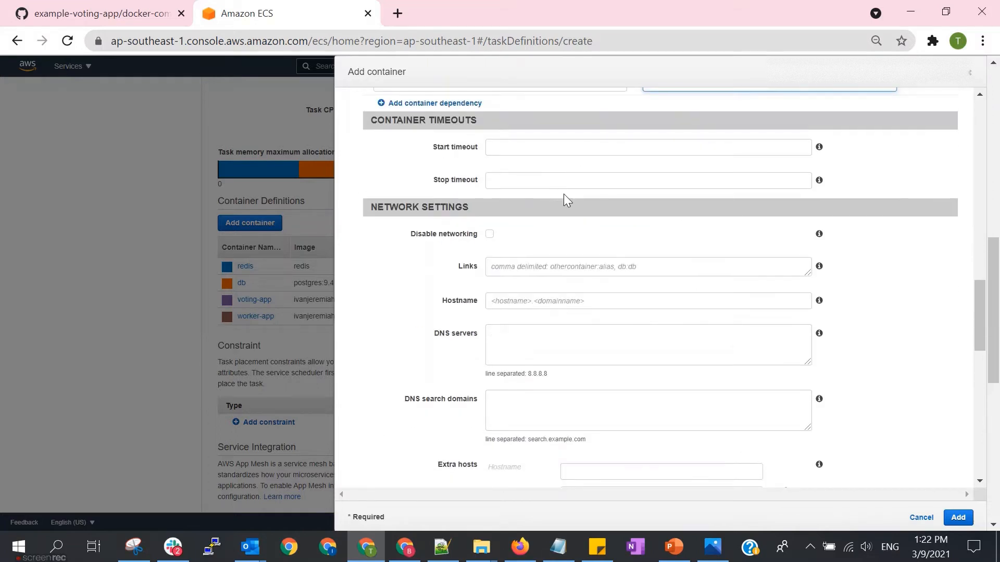
pyautogui.click(544, 274)
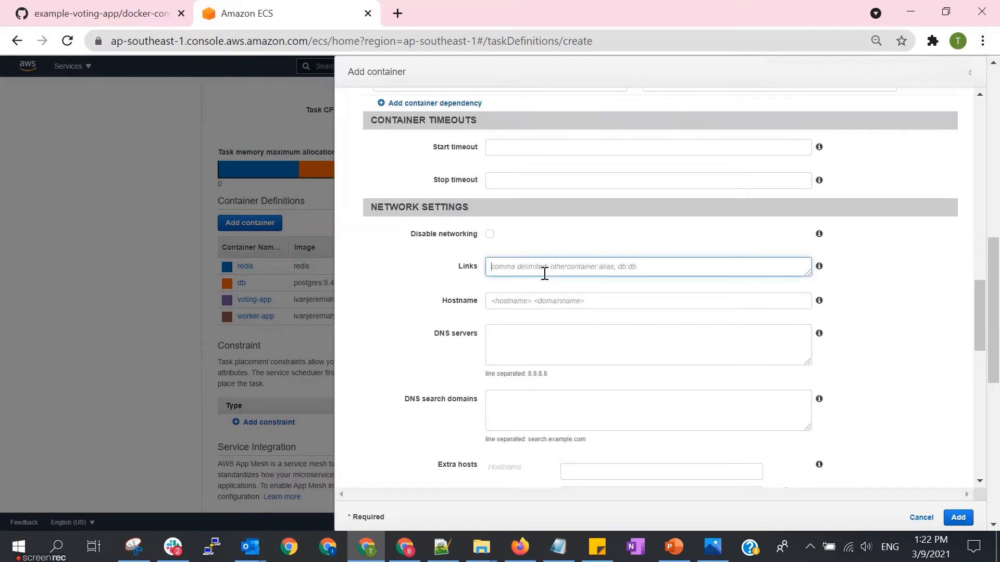
pyautogui.hotkey('alt', 'Tab')
pyautogui.moveTo(104, 459); pyautogui.dragTo(77, 462)
pyautogui.hotkey('ctrl', 'c')
pyautogui.hotkey('alt', 'Tab')
pyautogui.hotkey('ctrl', 'v')
pyautogui.scroll(-7, 955, 390)
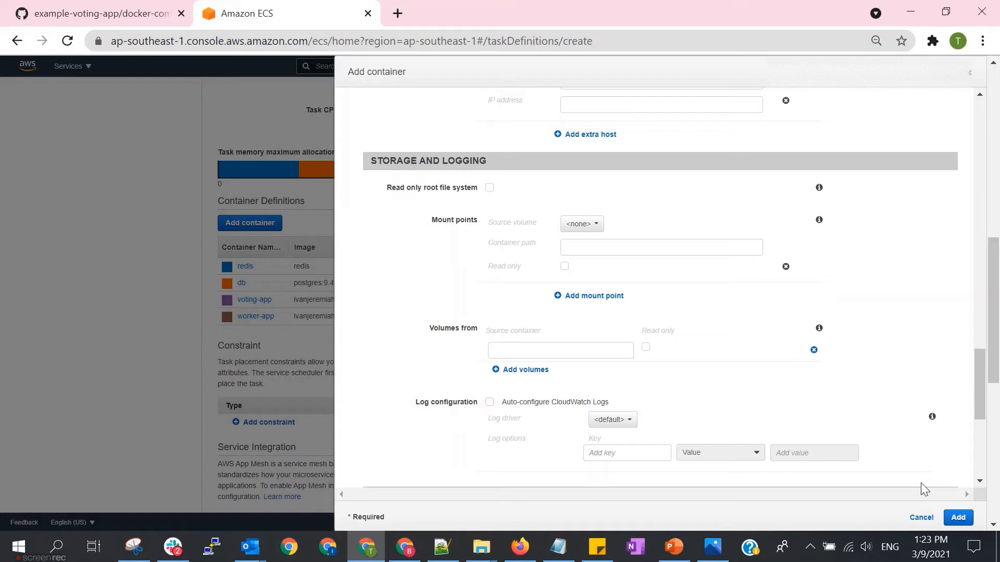
pyautogui.click(958, 518)
# - Create the task definition from the configured containers, leaving the service integration, proxy, log router, volume and tag settings at their defaults
pyautogui.scroll(-4, 698, 312)
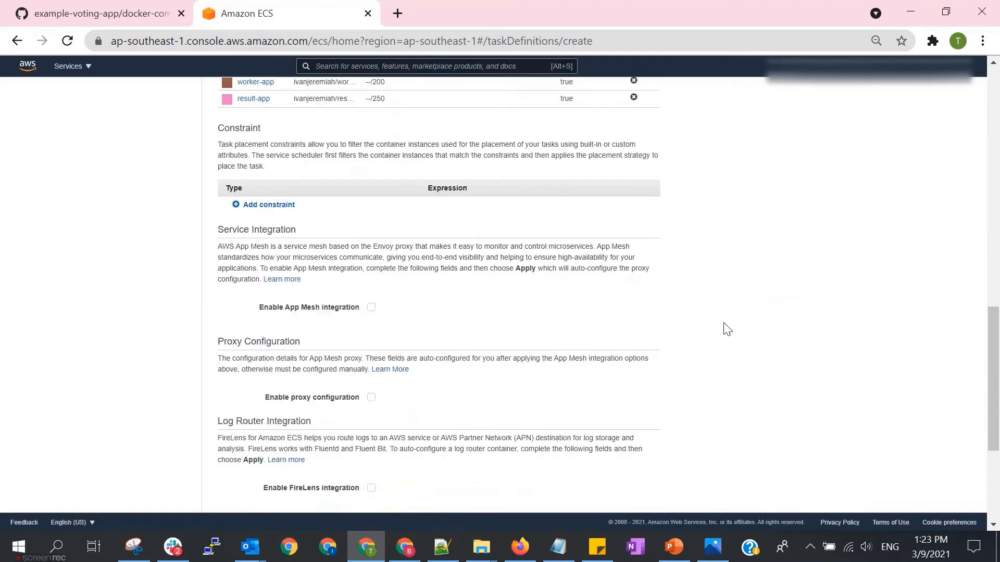
pyautogui.scroll(-4, 718, 334)
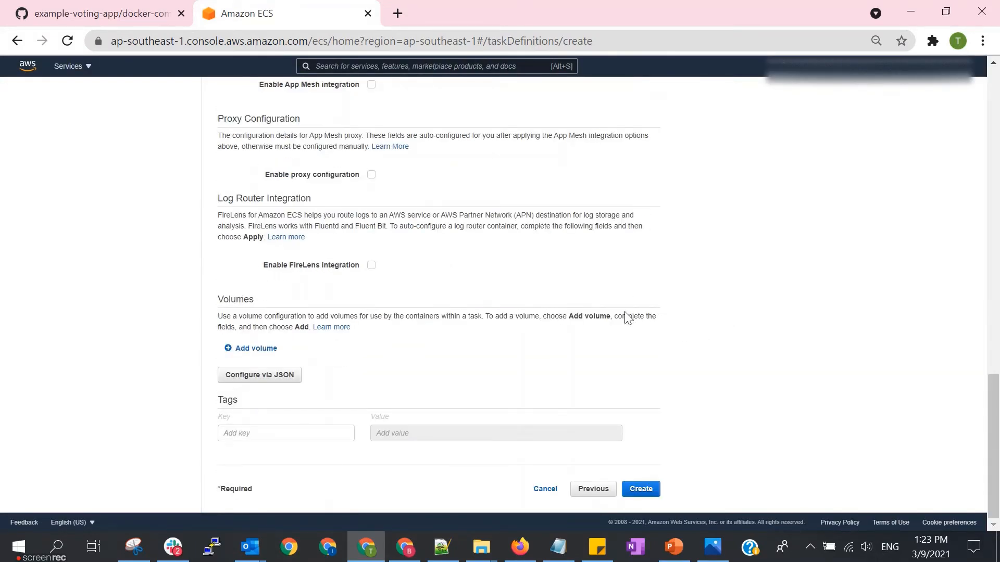
pyautogui.scroll(3, 654, 306)
pyautogui.scroll(-3, 652, 300)
pyautogui.click(654, 491)
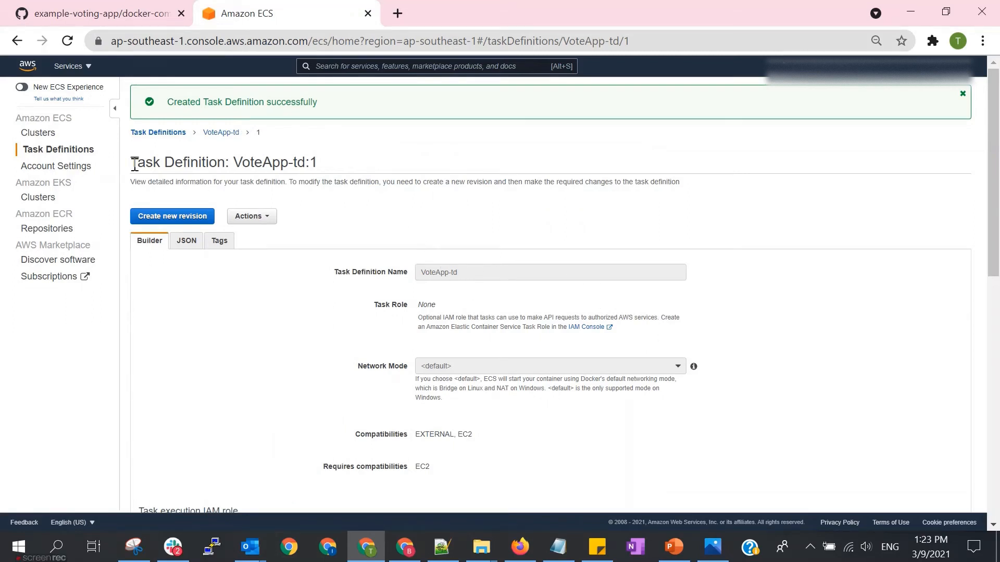
# - Open the list of task definitions and examine which actions are available for VoteApp-td
pyautogui.click(73, 151)
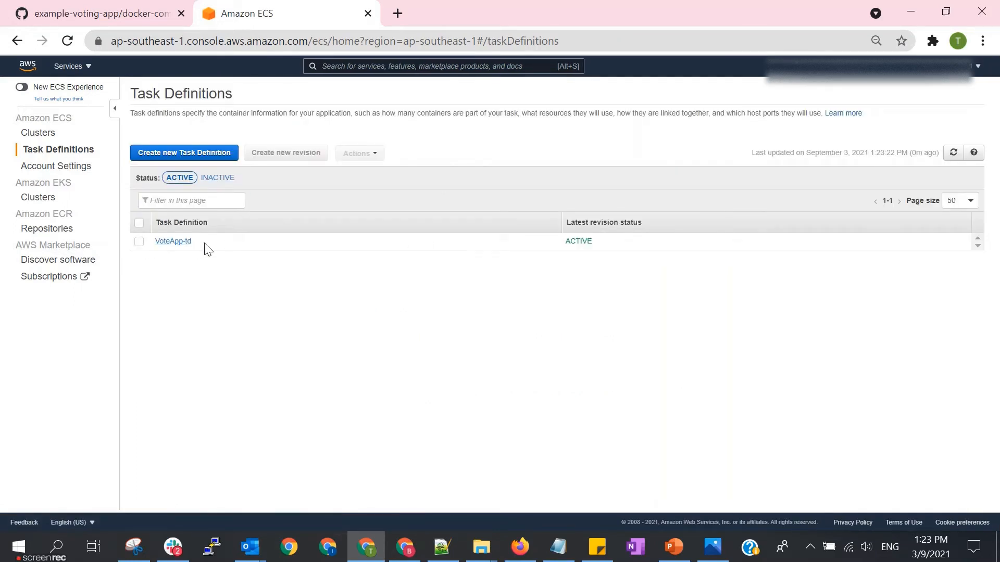
pyautogui.click(139, 241)
pyautogui.click(359, 153)
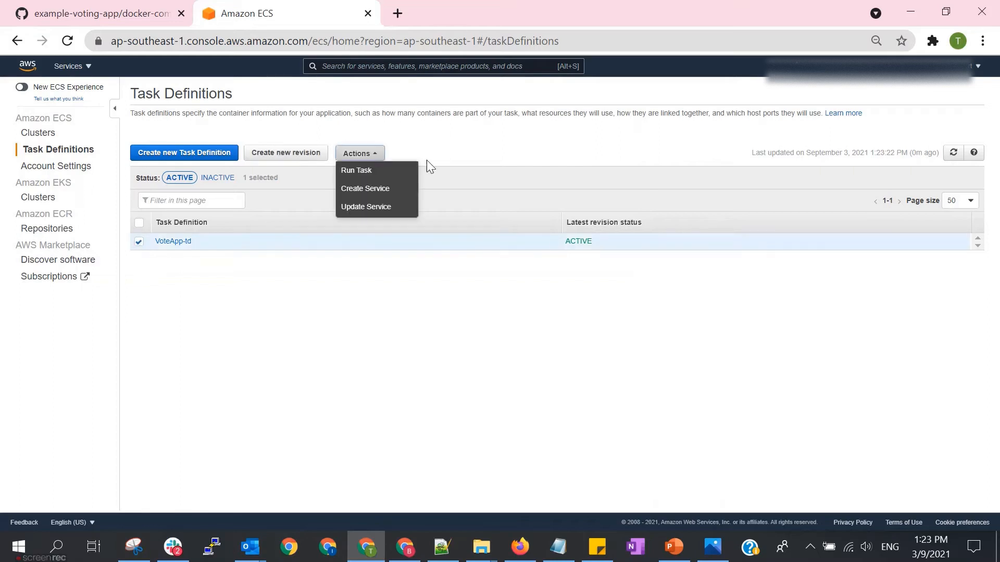
pyautogui.click(343, 197)
pyautogui.click(369, 158)
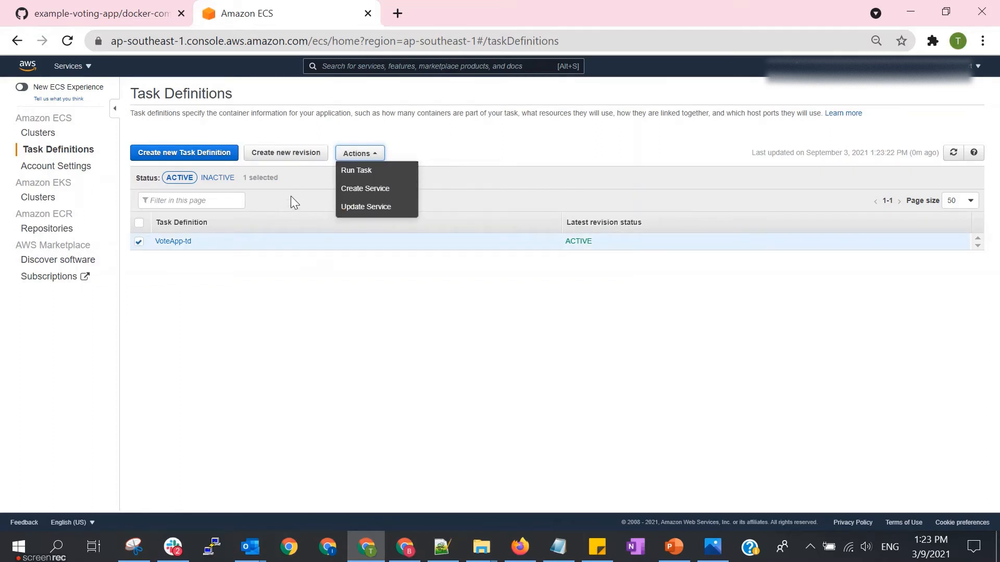
pyautogui.click(216, 287)
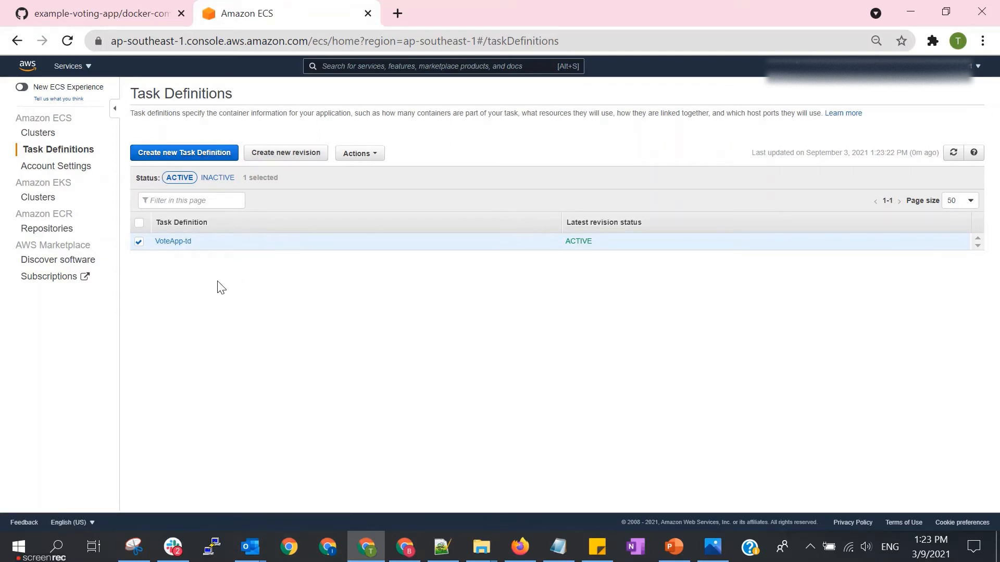
pyautogui.click(138, 243)
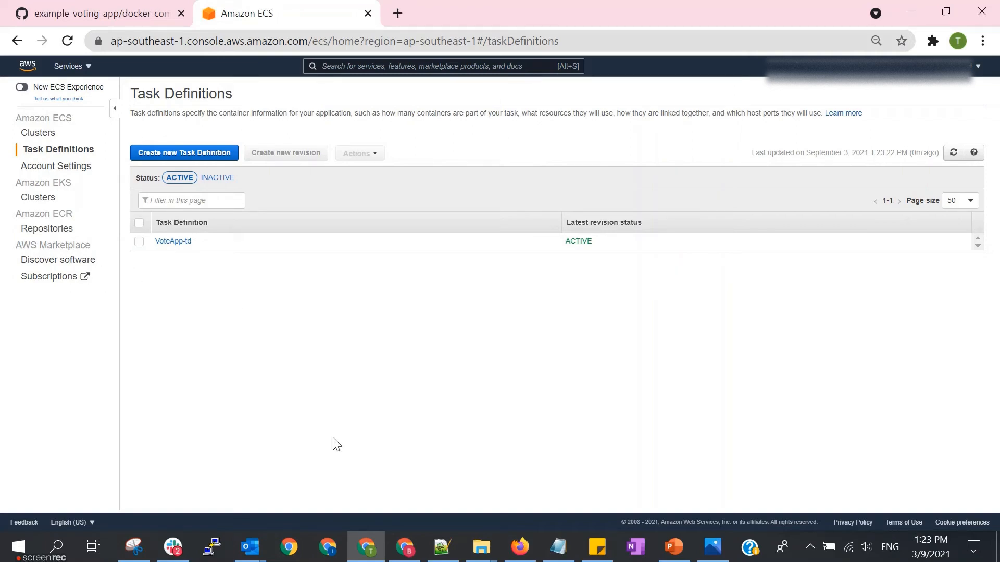
# - Switch to the Ep4.Steps notes in Notepad++ and check what follows the task definition stage
pyautogui.click(442, 547)
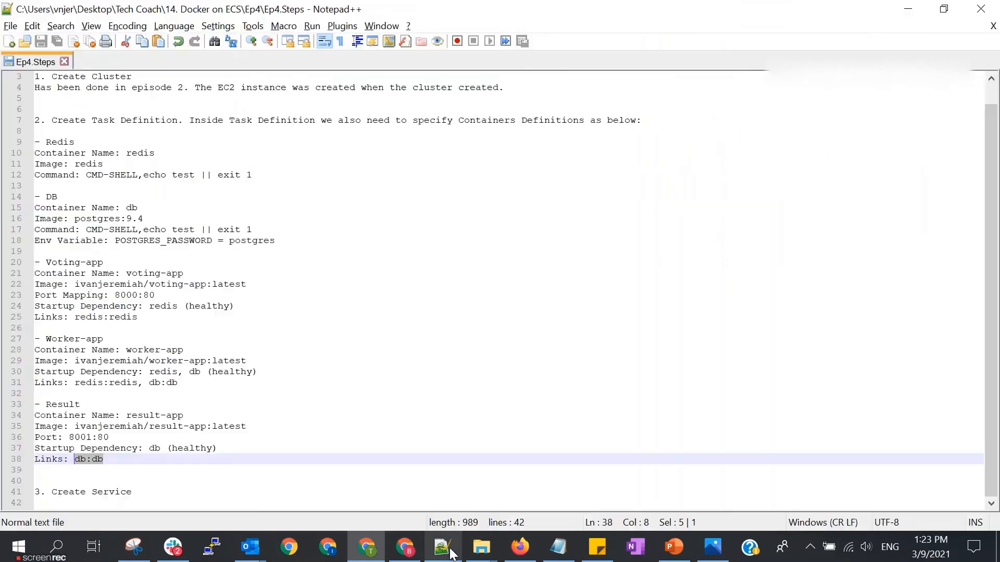
pyautogui.click(50, 120)
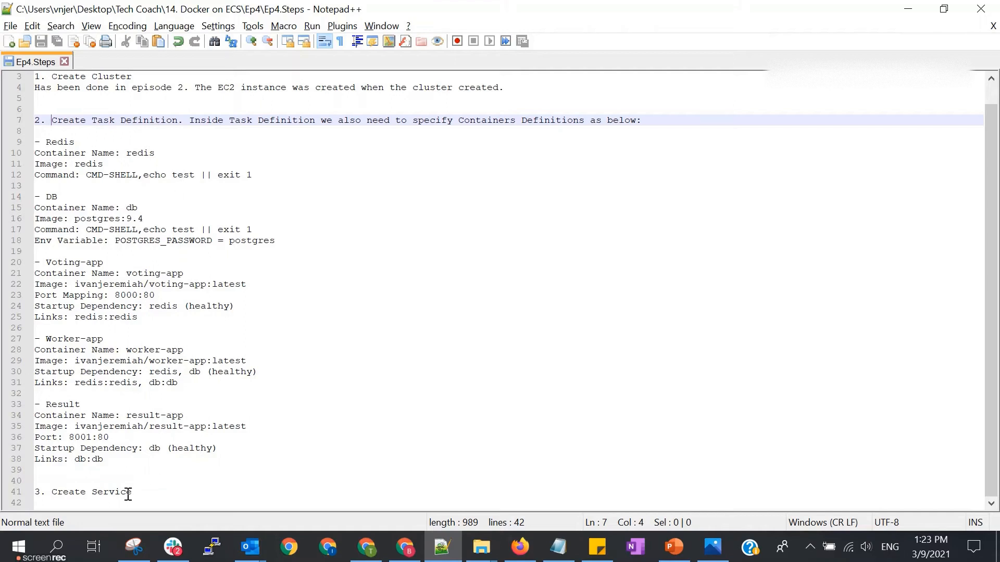
pyautogui.moveTo(137, 492); pyautogui.dragTo(27, 492)
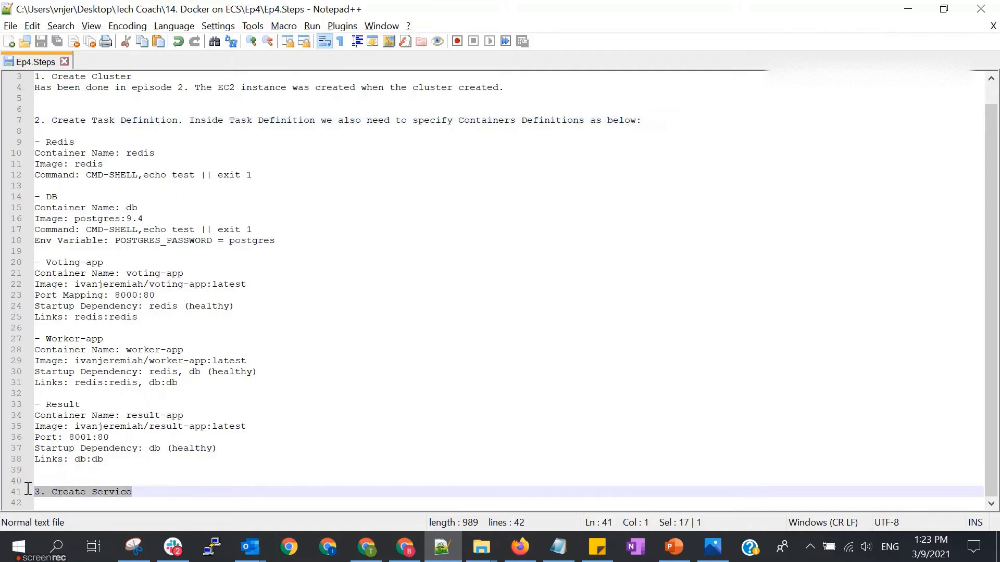
pyautogui.click(139, 493)
pyautogui.moveTo(129, 493); pyautogui.dragTo(28, 493)
pyautogui.click(160, 121)
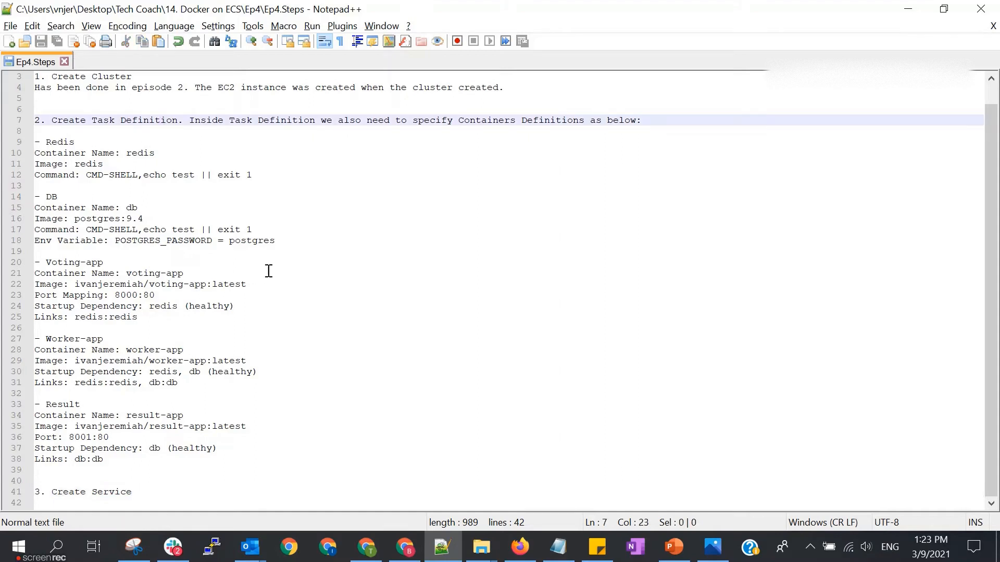
# - Return to the ECS console in Chrome and start a new service in VoteApp-Cluster with the EC2 launch type
pyautogui.hotkey('alt', 'Tab')
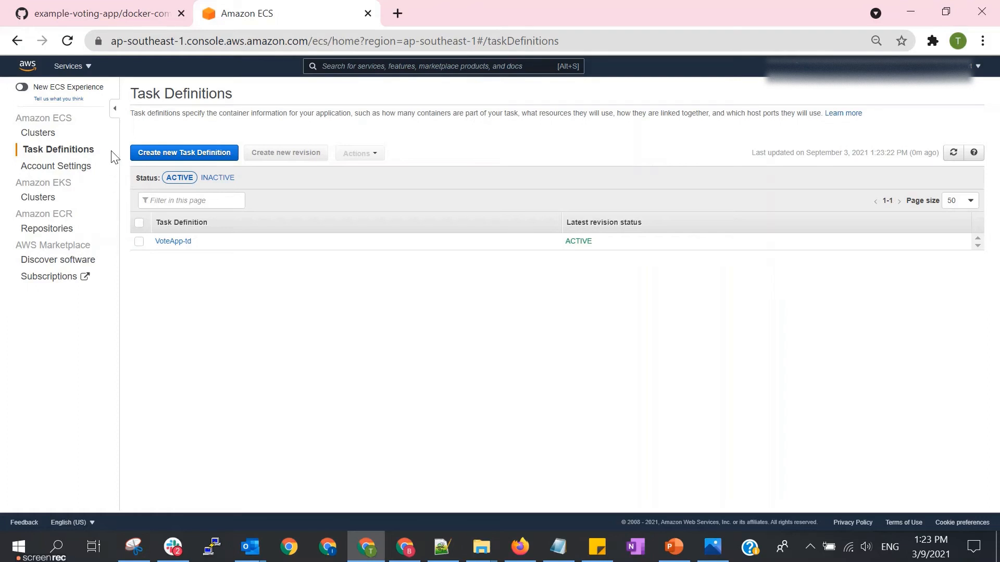
pyautogui.click(35, 136)
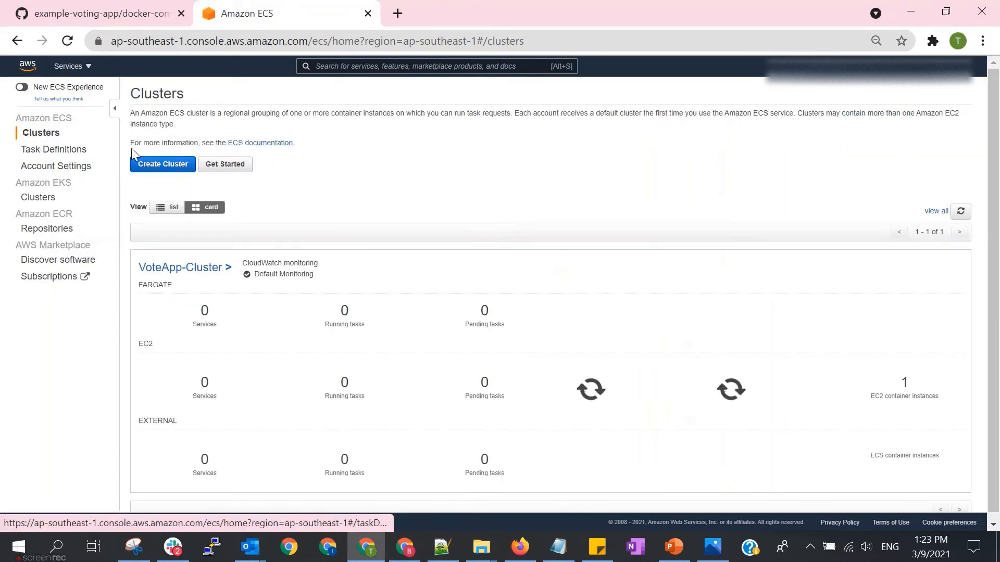
pyautogui.click(193, 270)
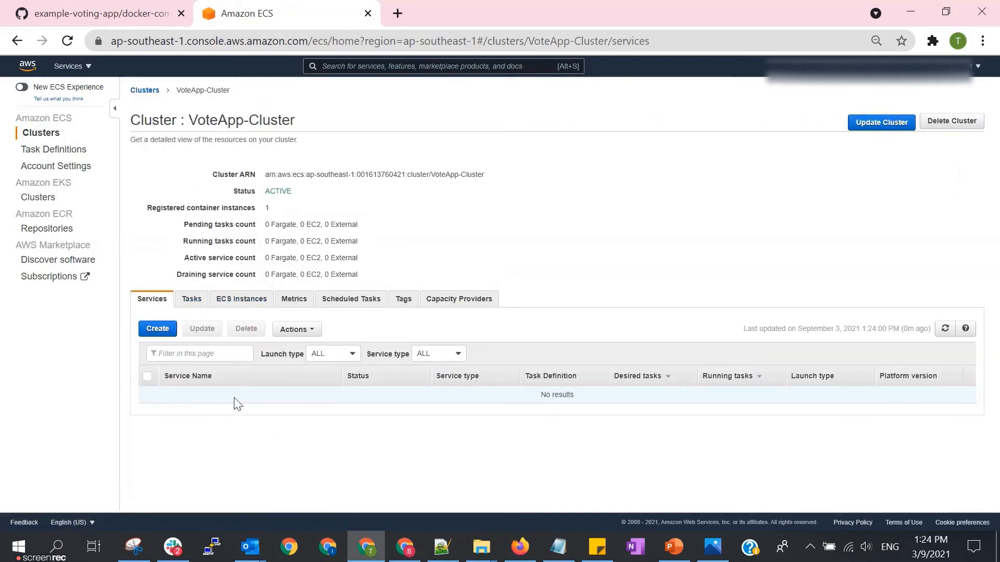
pyautogui.click(160, 333)
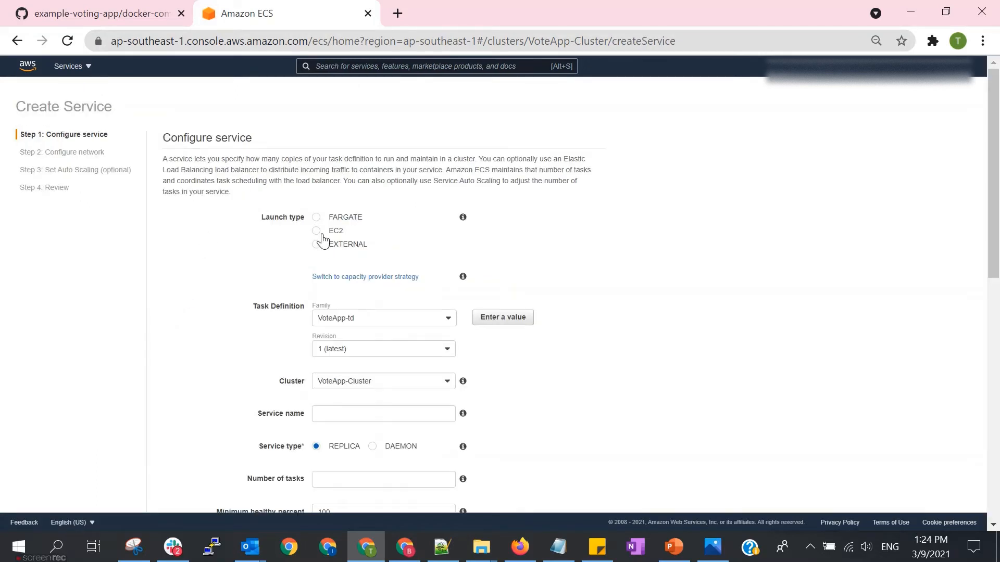
pyautogui.click(316, 231)
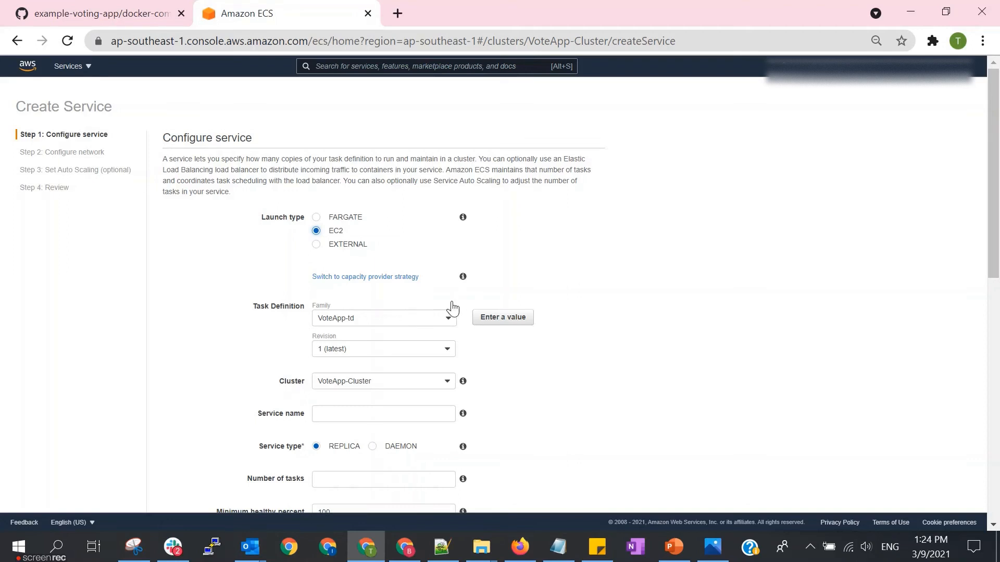
# - Examine the task definition families and revisions offered for the new service
pyautogui.scroll(-1, 398, 320)
pyautogui.click(403, 236)
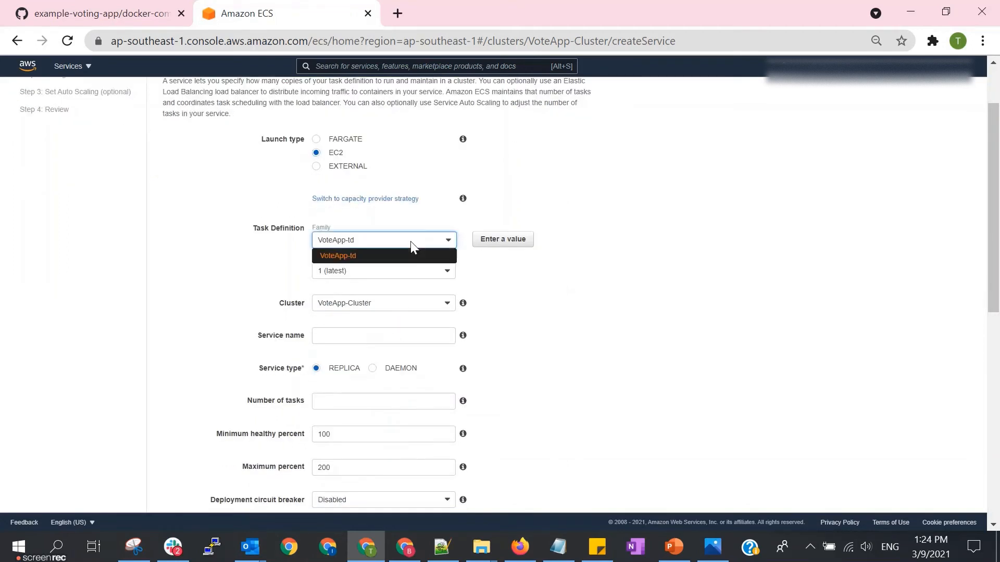
pyautogui.click(513, 286)
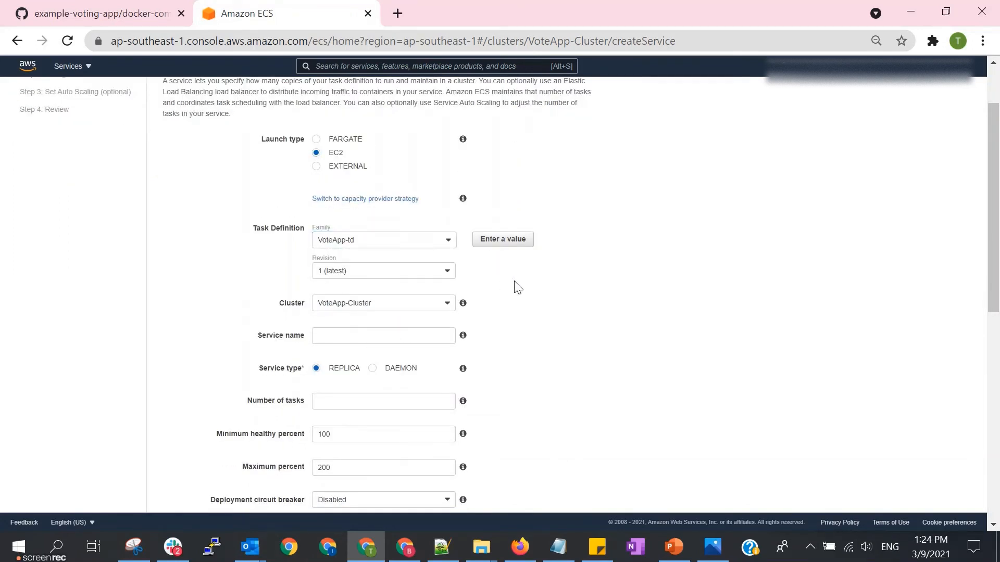
pyautogui.click(394, 274)
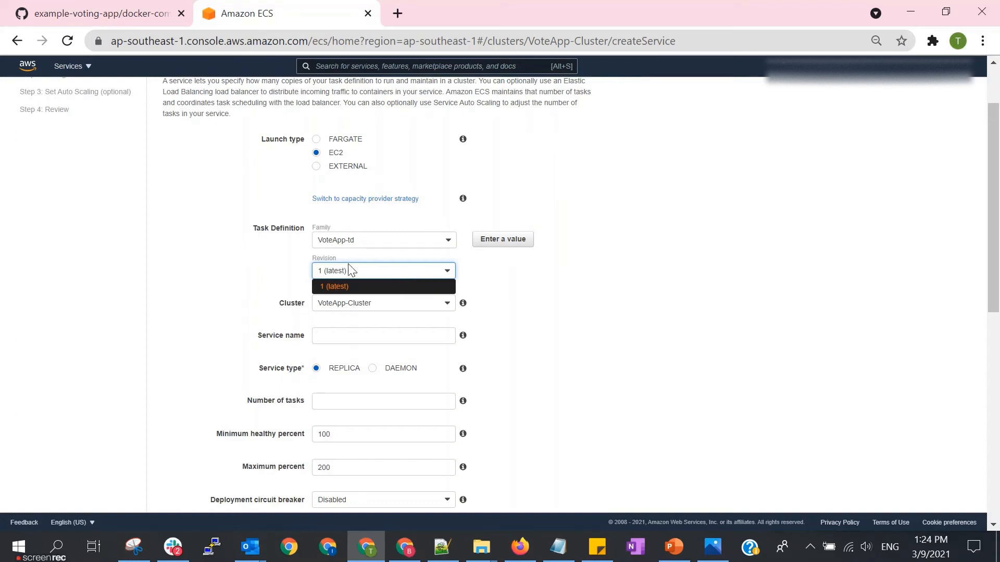
pyautogui.click(548, 268)
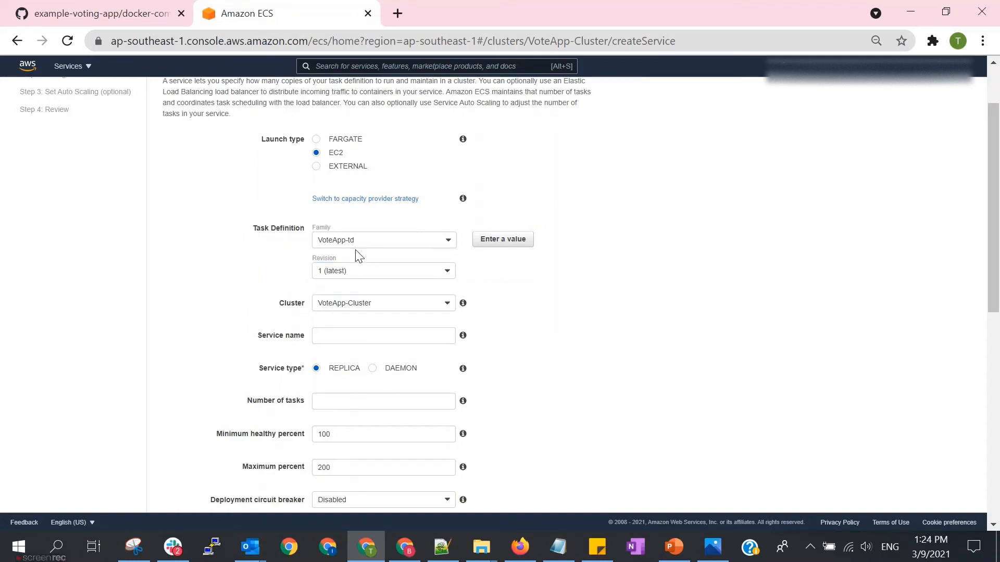
pyautogui.scroll(-1, 397, 295)
pyautogui.scroll(-1, 397, 294)
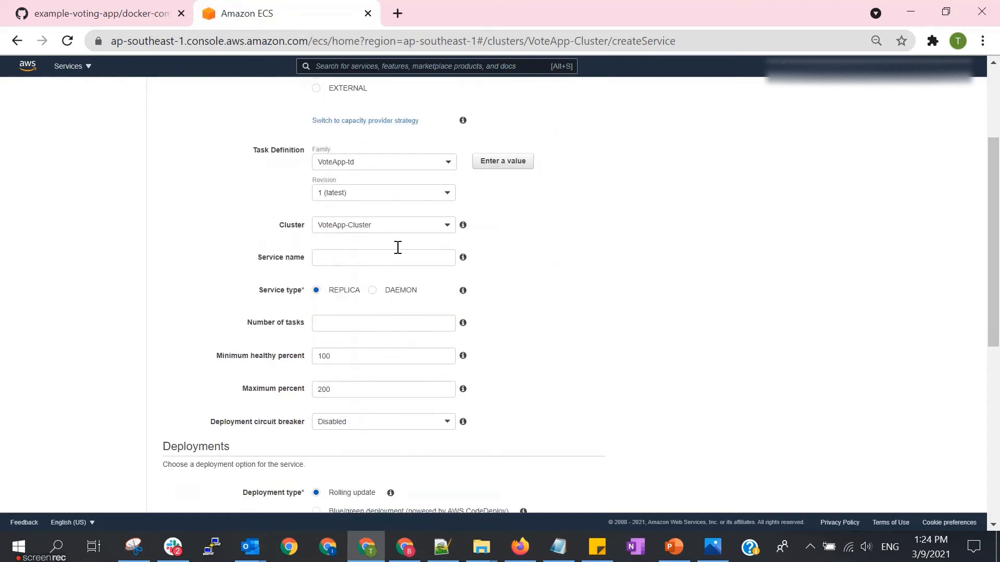
pyautogui.click(351, 193)
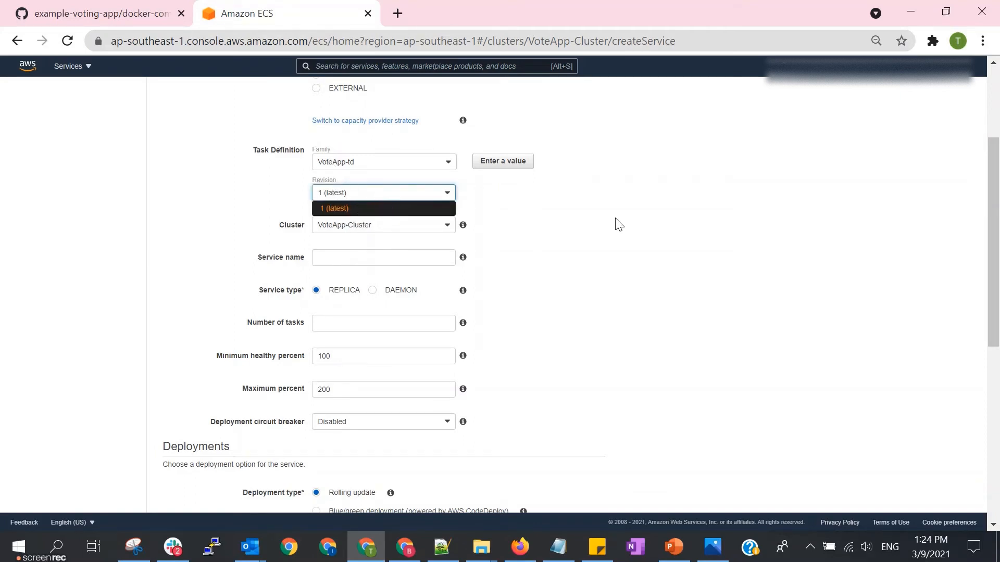
pyautogui.click(625, 230)
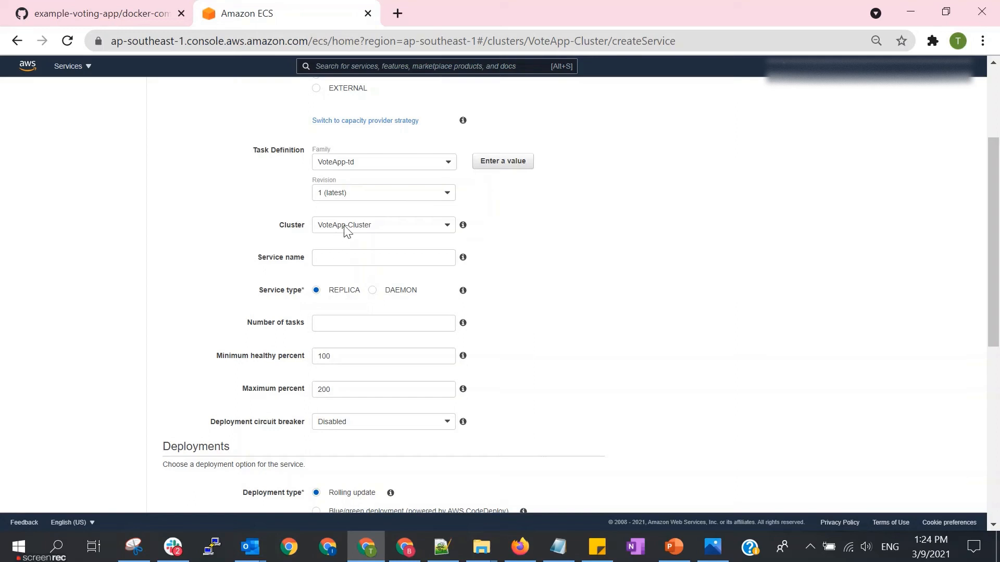
# - Name the service VoteApp-Service and set its number of tasks to 1
pyautogui.click(353, 264)
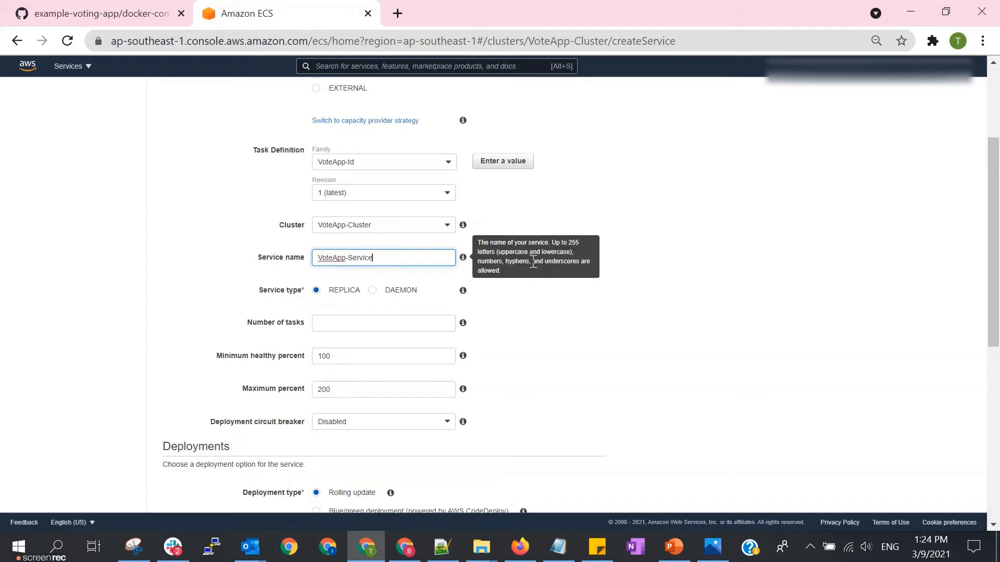
pyautogui.scroll(-2, 433, 302)
pyautogui.click(338, 243)
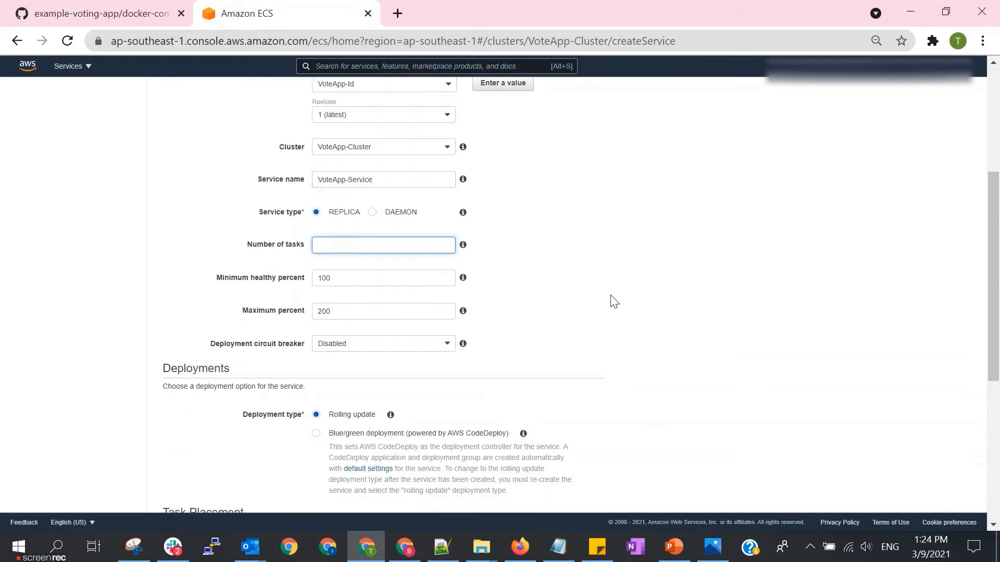
pyautogui.write('1')
pyautogui.click(390, 277)
pyautogui.click(379, 308)
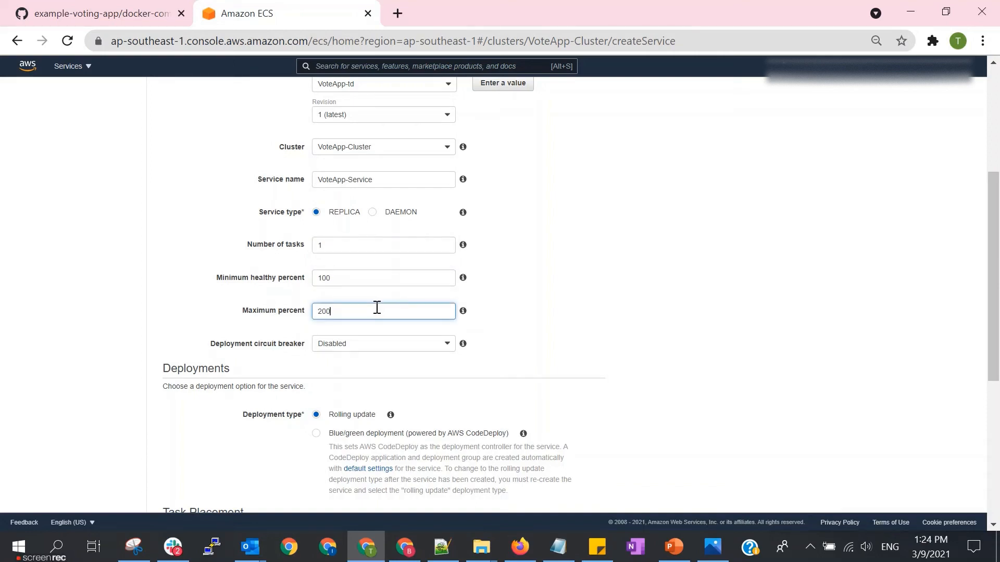
# - Try 10 as the number of tasks, compare it with the minimum and maximum percent, and set it back to 1
pyautogui.click(340, 245)
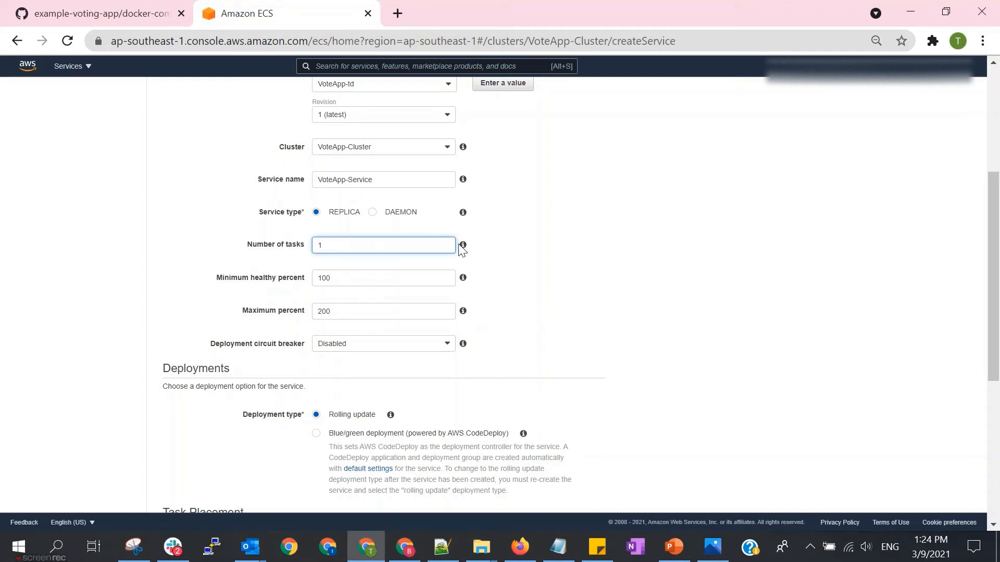
pyautogui.moveTo(462, 249)
pyautogui.write('0')
pyautogui.press('Tab')
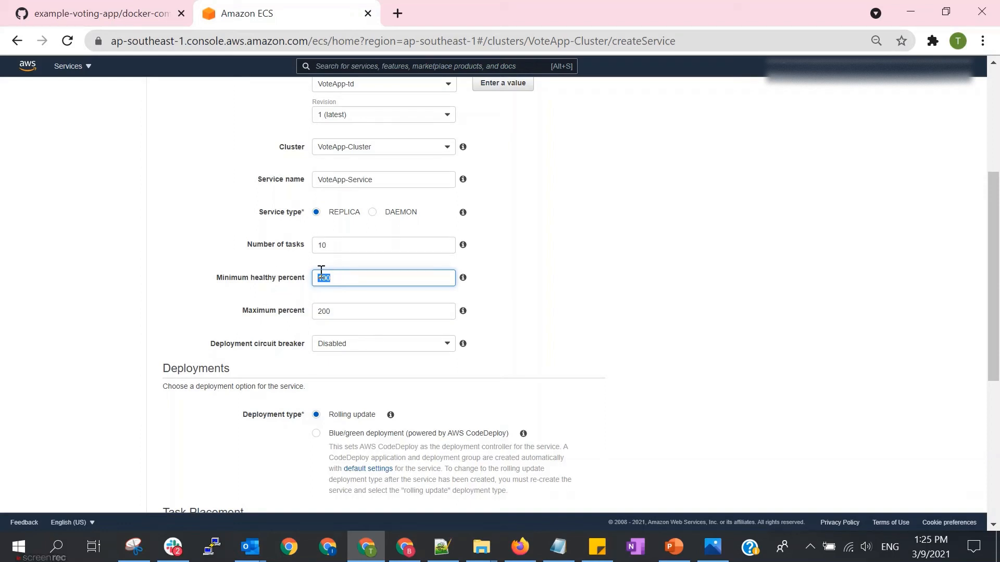
pyautogui.hotkey('shift', 'Tab')
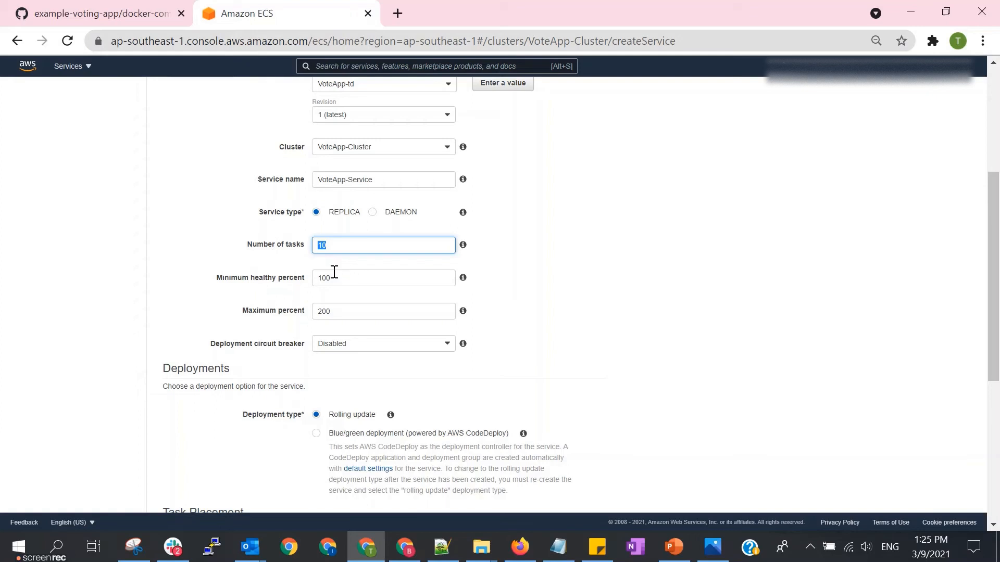
pyautogui.press('Tab')
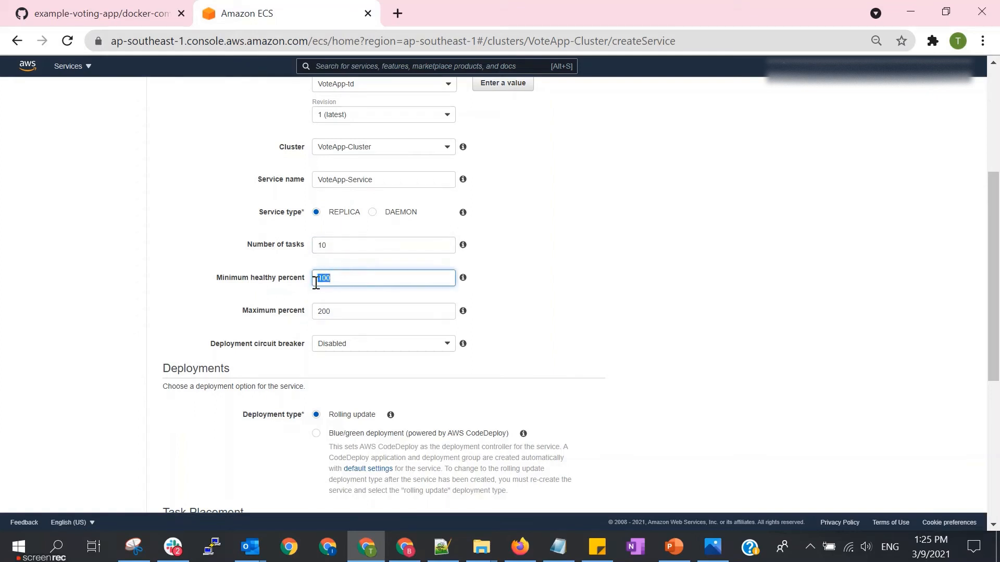
pyautogui.click(334, 312)
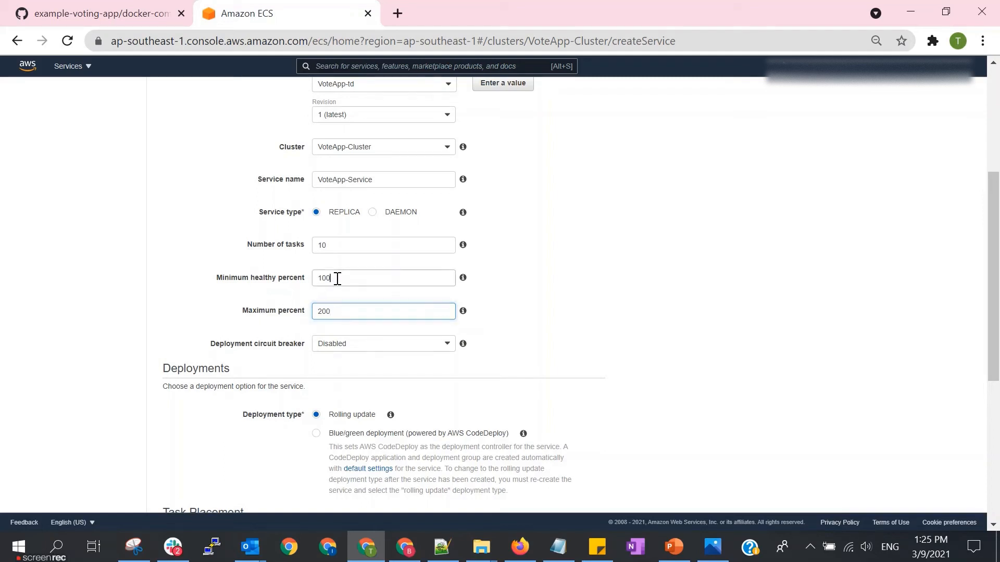
pyautogui.moveTo(337, 279)
pyautogui.mouseDown()
pyautogui.moveTo(316, 276)
pyautogui.moveTo(312, 245)
pyautogui.mouseUp()
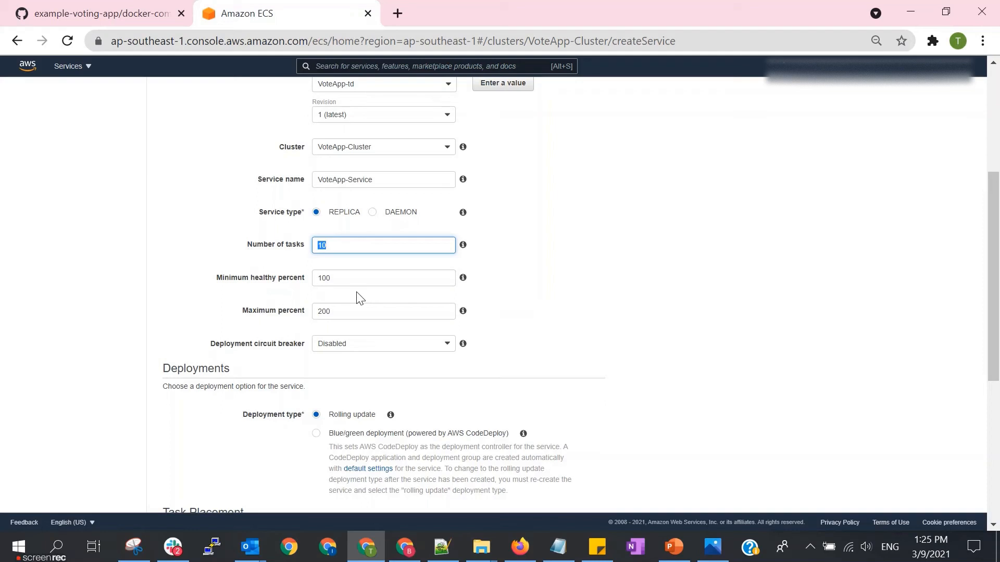
pyautogui.doubleClick(337, 278)
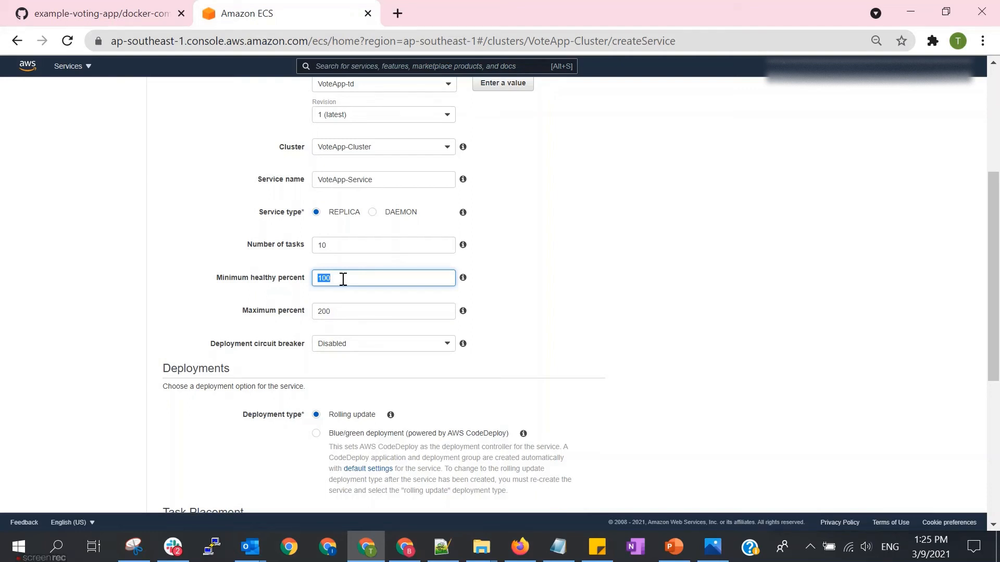
pyautogui.moveTo(345, 246); pyautogui.dragTo(317, 243)
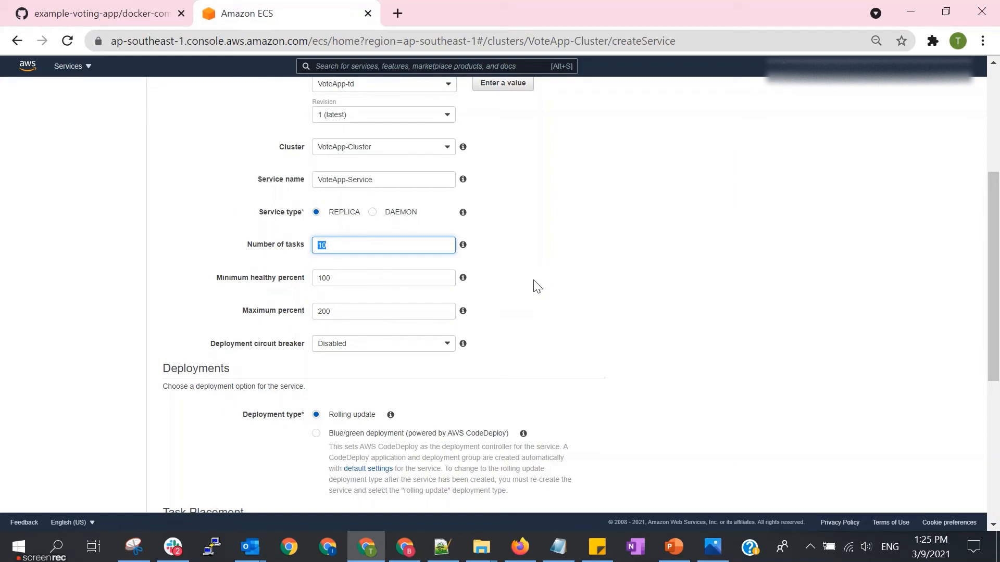
pyautogui.write('1')
pyautogui.click(677, 280)
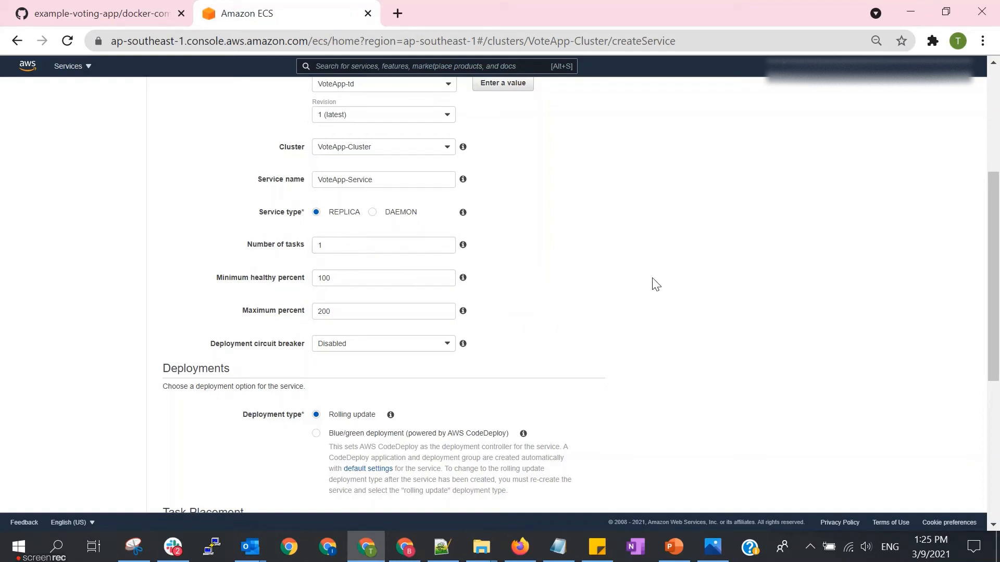
# - Review the deployment and placement options, keep Rolling update and AZ Balanced Spread, and proceed to the network configuration
pyautogui.scroll(-1, 656, 284)
pyautogui.scroll(-3, 656, 285)
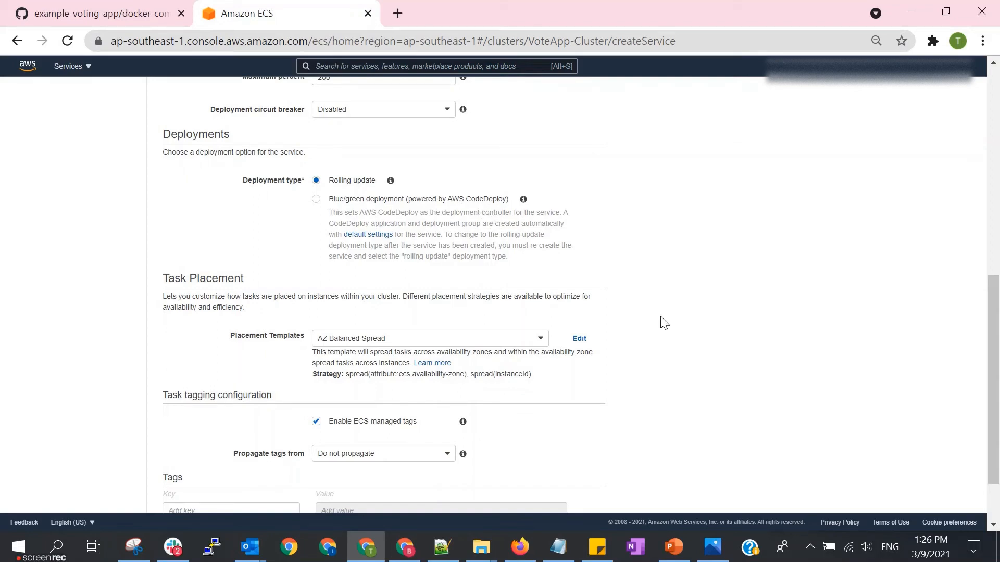
pyautogui.scroll(-2, 665, 323)
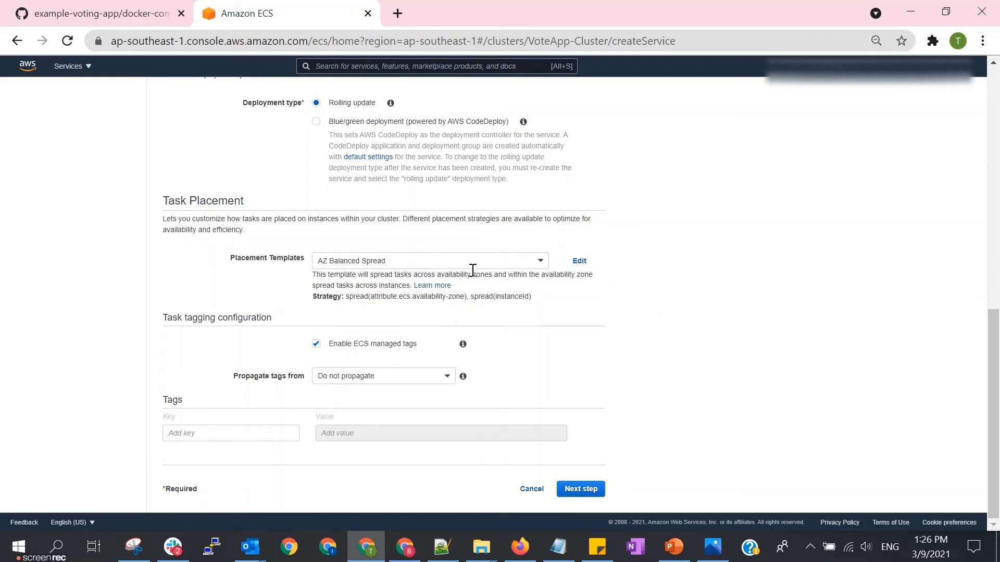
pyautogui.click(535, 264)
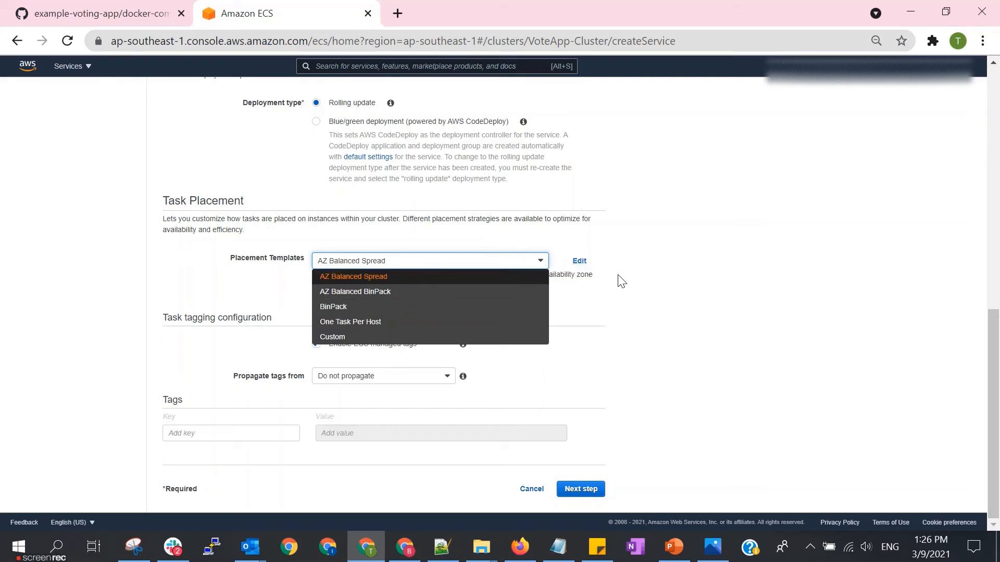
pyautogui.click(626, 294)
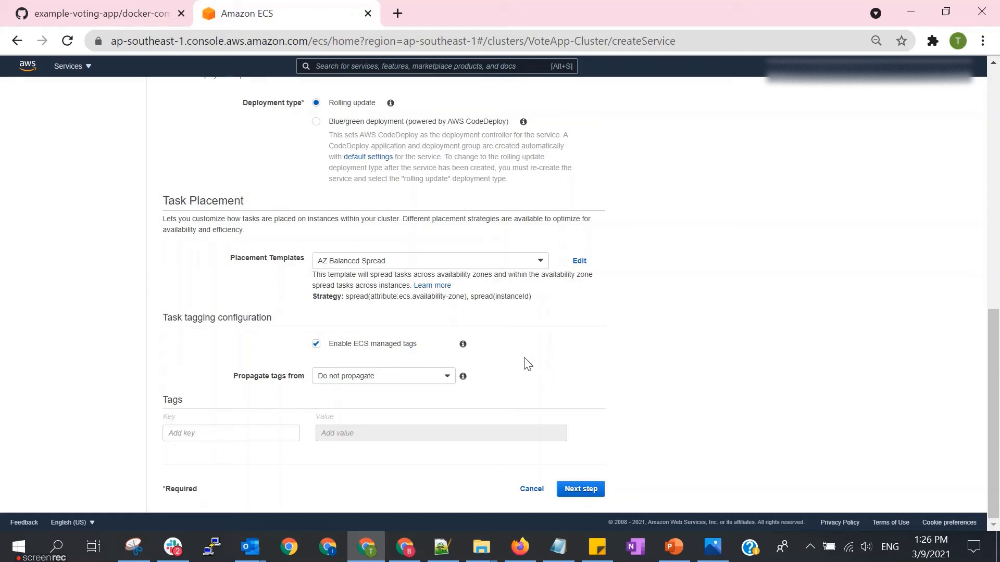
pyautogui.click(565, 491)
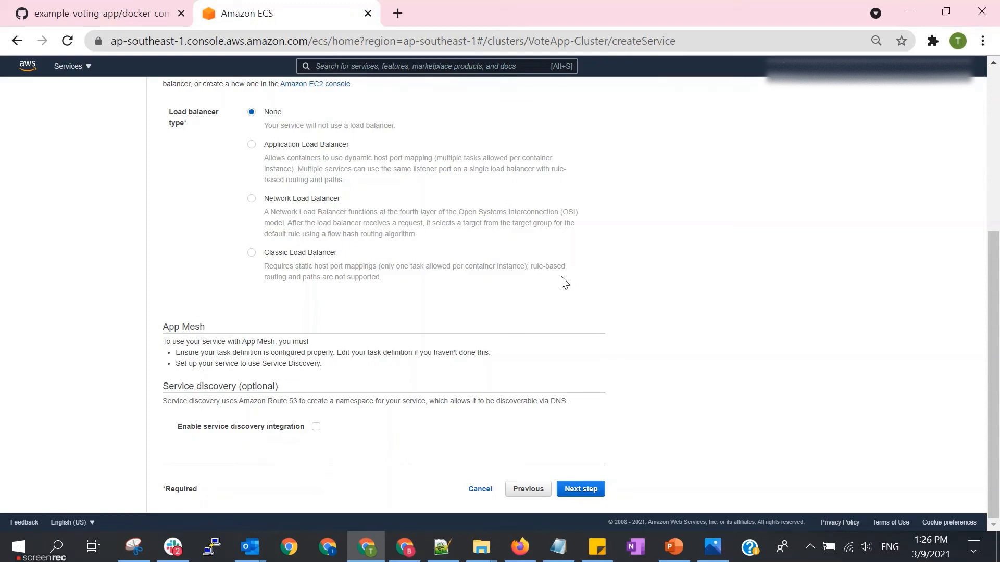
# - Keep the load balancer type at None, leave the desired count without auto scaling, and create the service
pyautogui.scroll(3, 561, 282)
pyautogui.scroll(-3, 569, 288)
pyautogui.scroll(5, 552, 329)
pyautogui.scroll(-5, 552, 333)
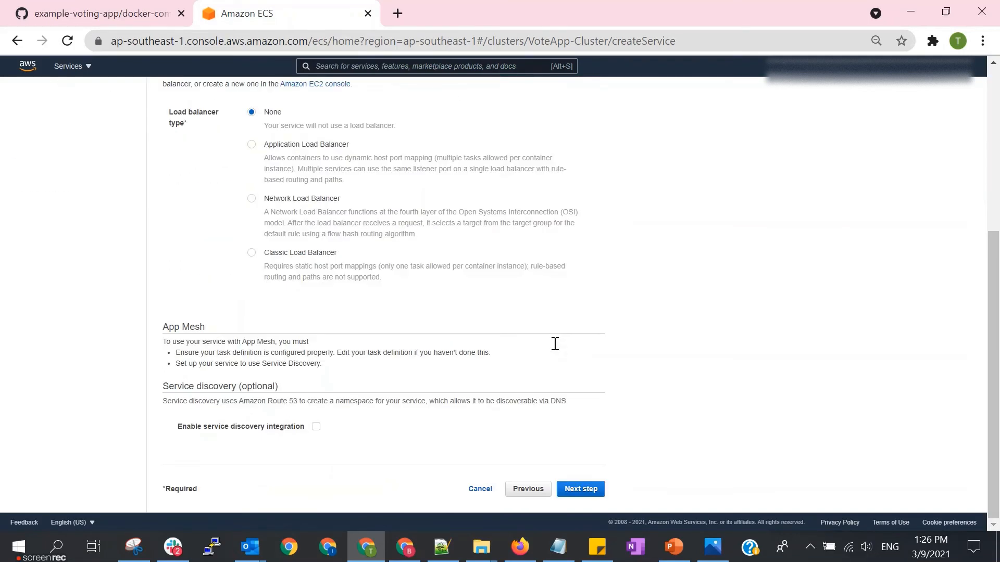
pyautogui.click(591, 489)
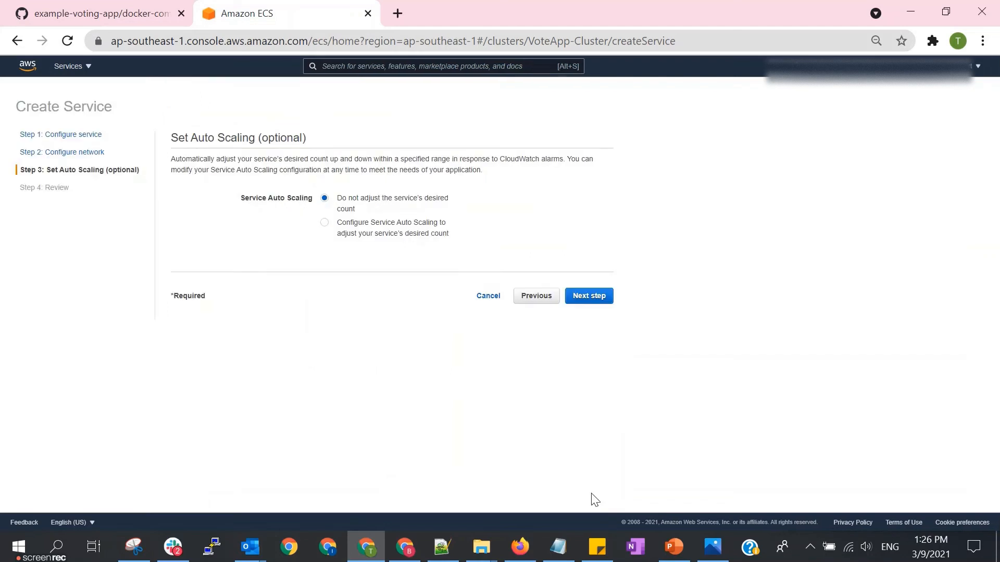
pyautogui.click(596, 301)
pyautogui.scroll(-2, 593, 490)
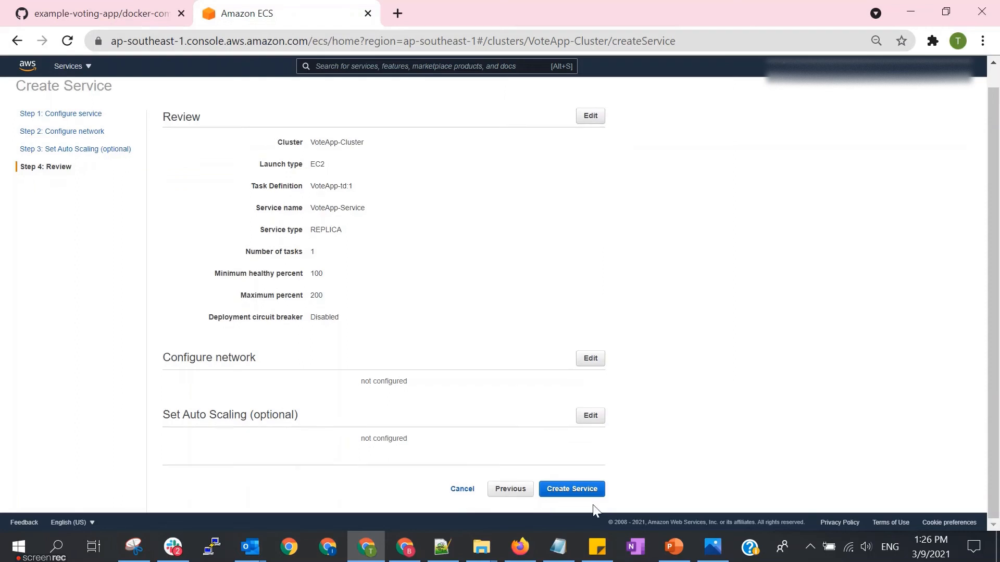
pyautogui.click(571, 488)
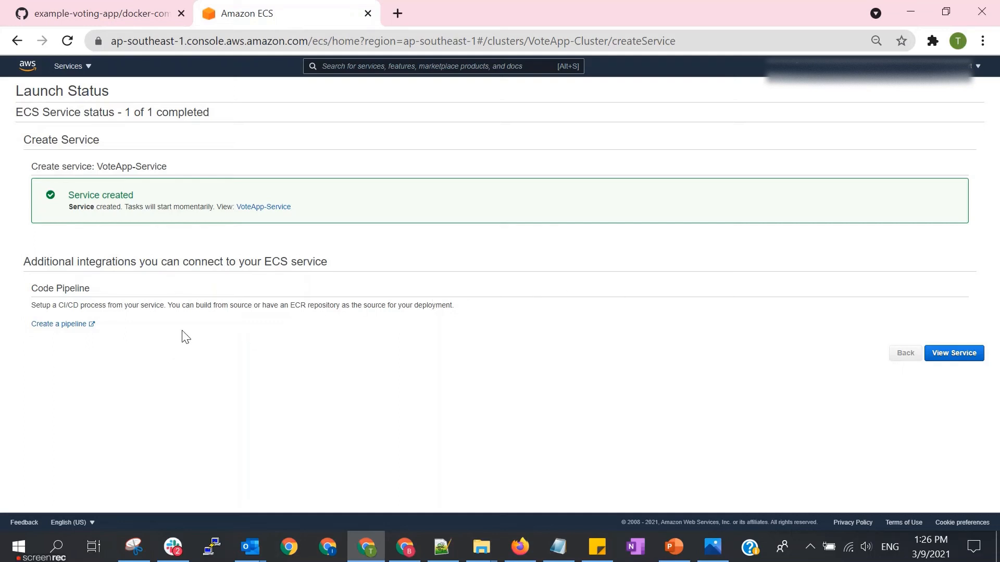
# - Open the new VoteApp-Service and refresh its task list to check the task's status
pyautogui.click(263, 207)
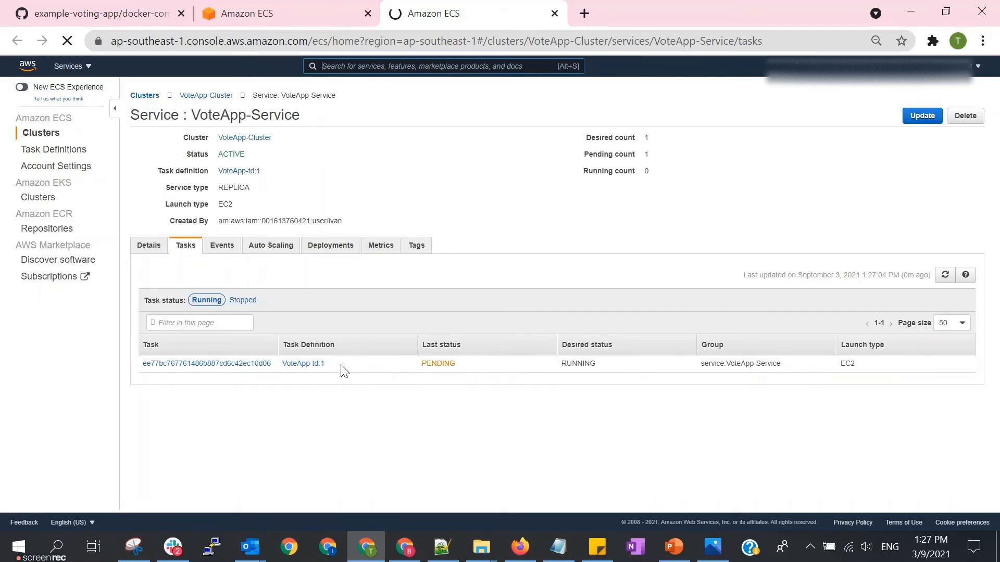
pyautogui.click(945, 276)
pyautogui.click(945, 280)
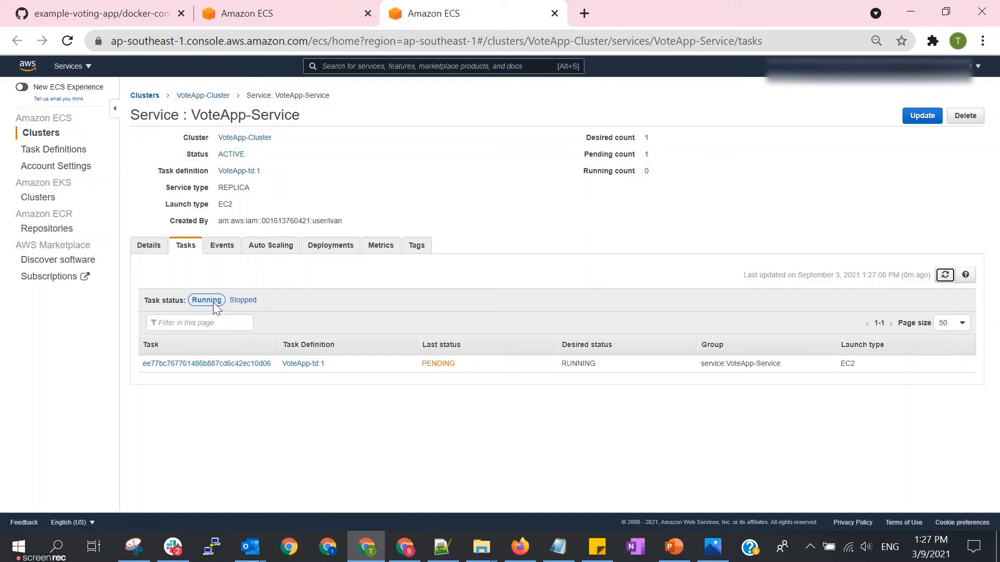
# - Examine the service's events, auto scaling, deployments, metrics and load balancing details, and recheck the status of its task
pyautogui.click(212, 255)
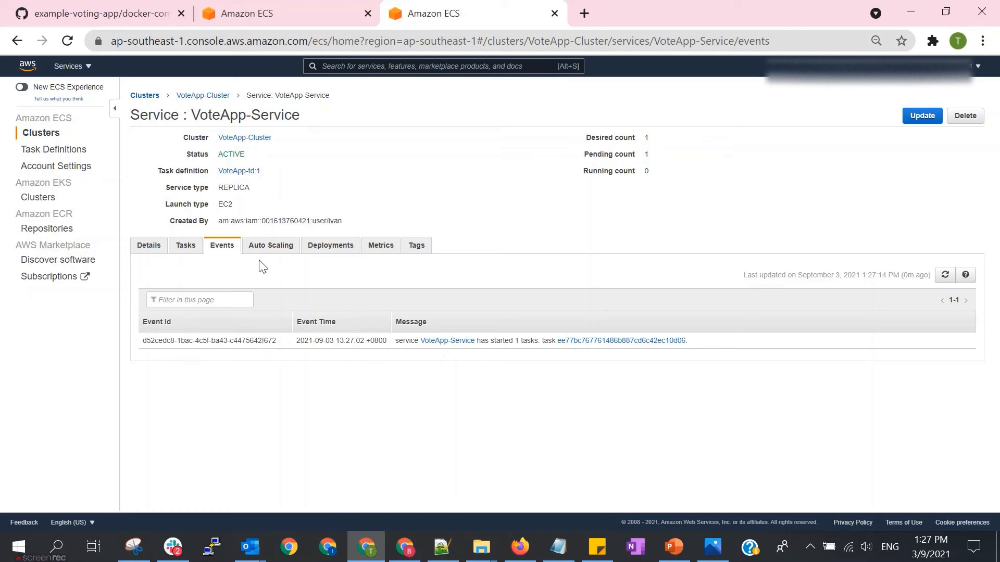
pyautogui.click(271, 252)
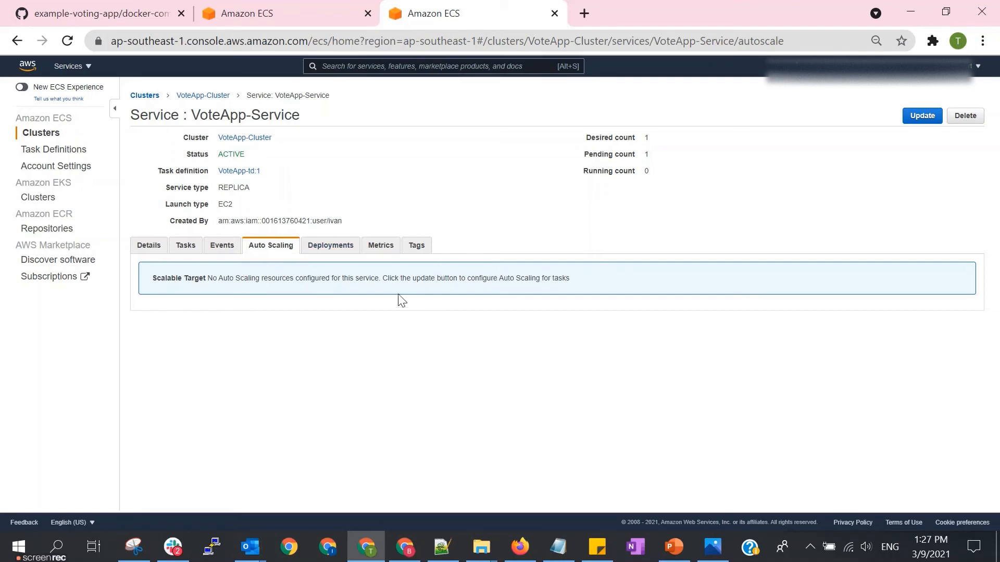
pyautogui.click(336, 250)
pyautogui.scroll(-1, 415, 347)
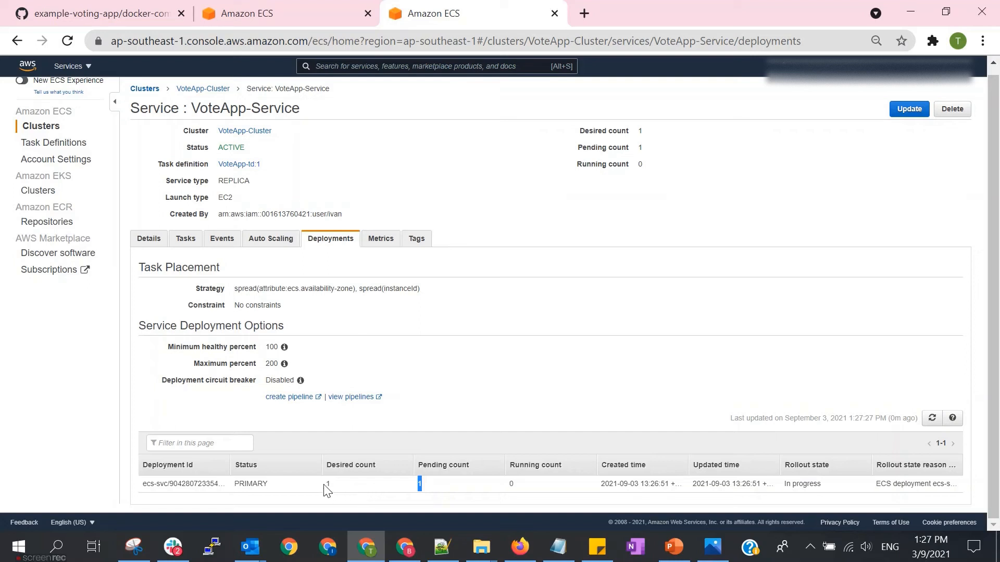
pyautogui.moveTo(326, 484); pyautogui.dragTo(405, 491)
pyautogui.doubleClick(797, 483)
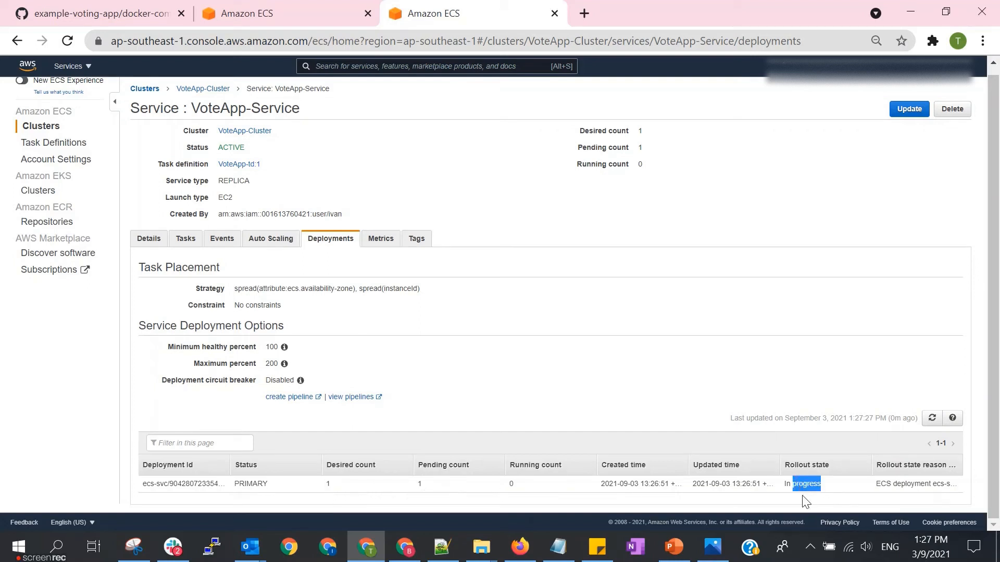
pyautogui.click(380, 247)
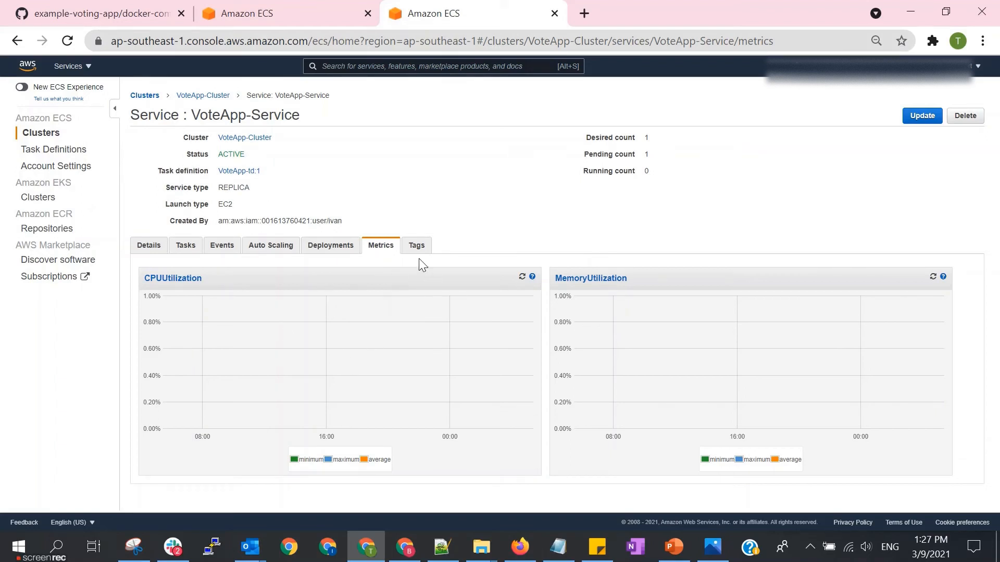
pyautogui.click(161, 248)
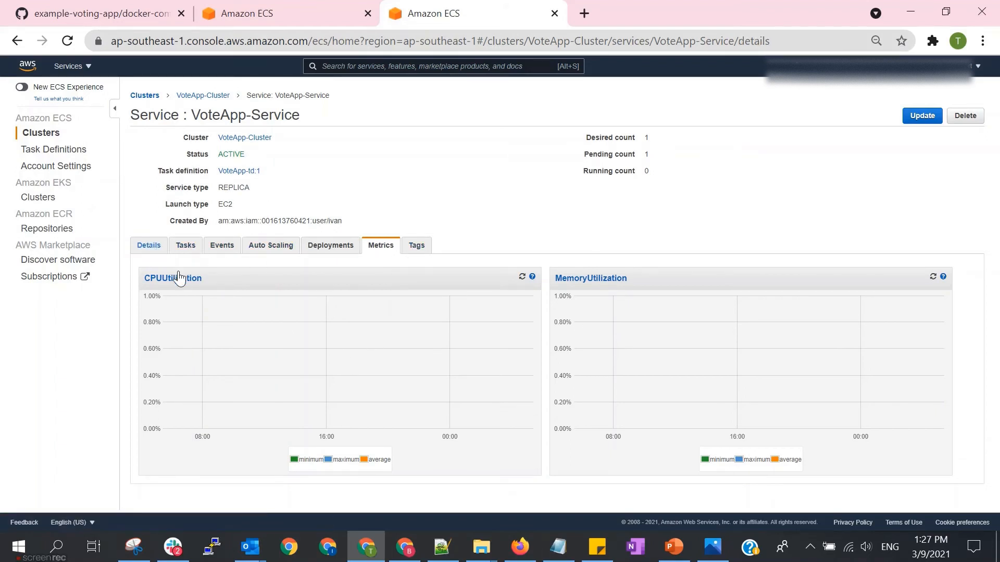
pyautogui.click(186, 248)
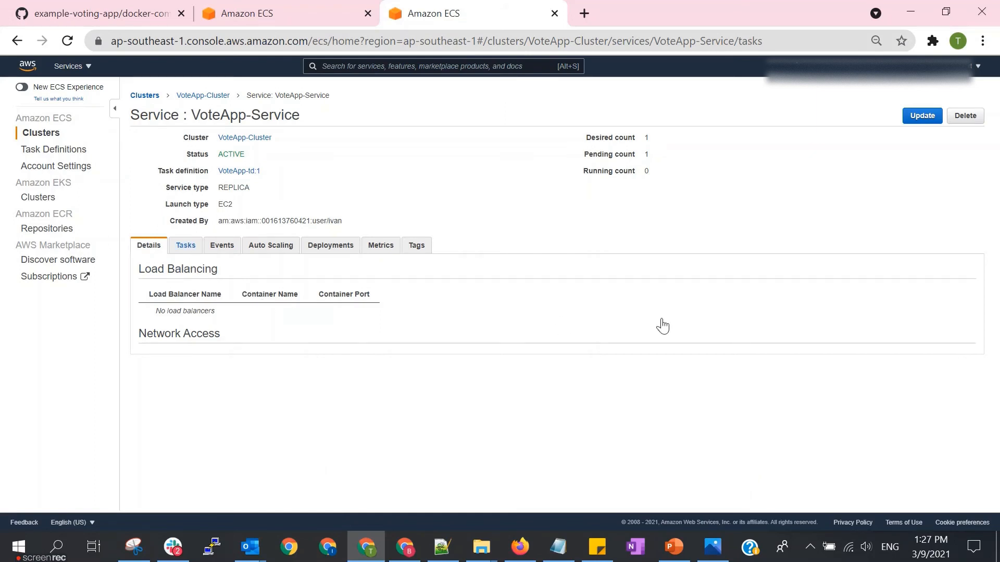
pyautogui.click(944, 275)
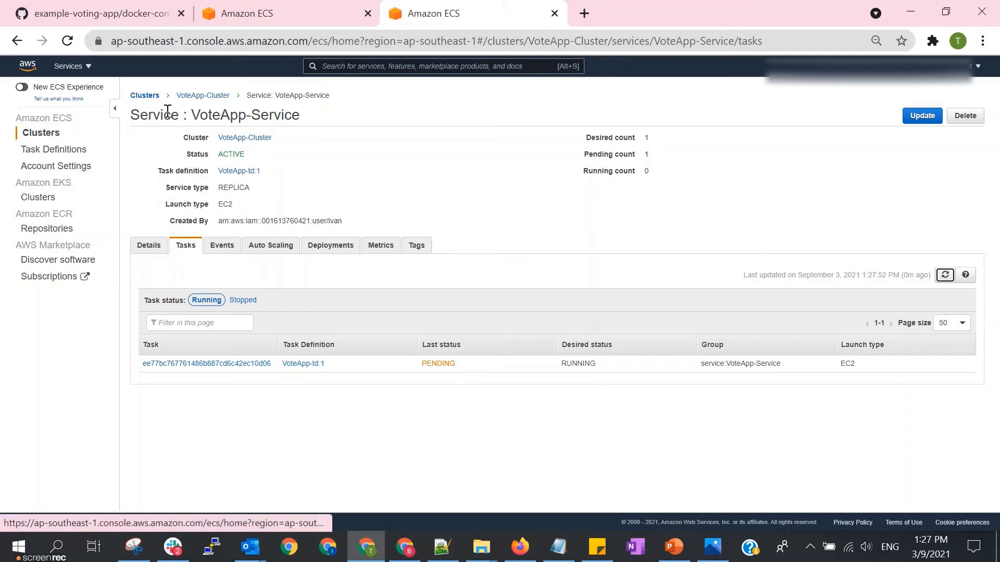
# - Go to VoteApp-Cluster, open the VoteApp-td task and examine the status of each of its containers
pyautogui.click(212, 100)
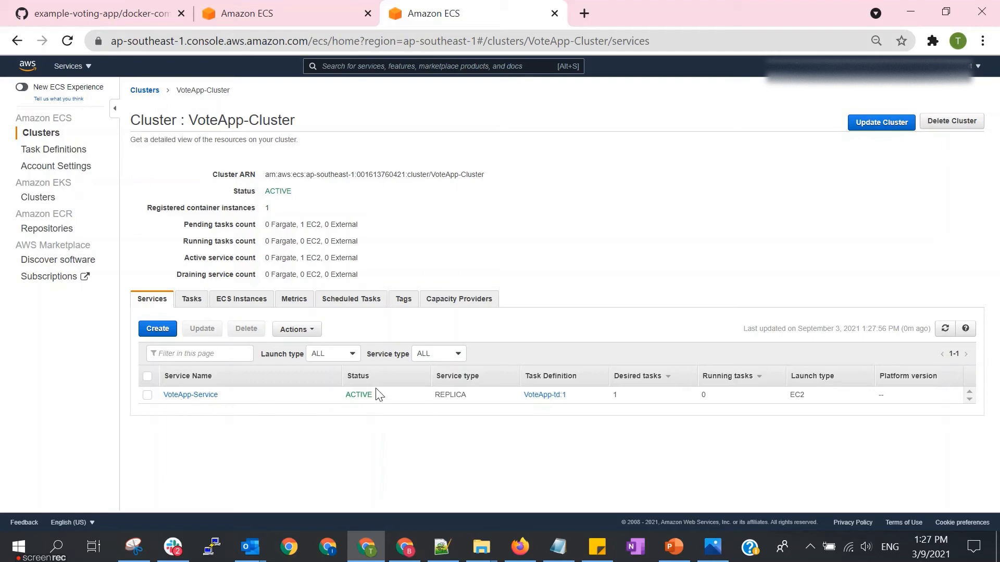
pyautogui.click(198, 305)
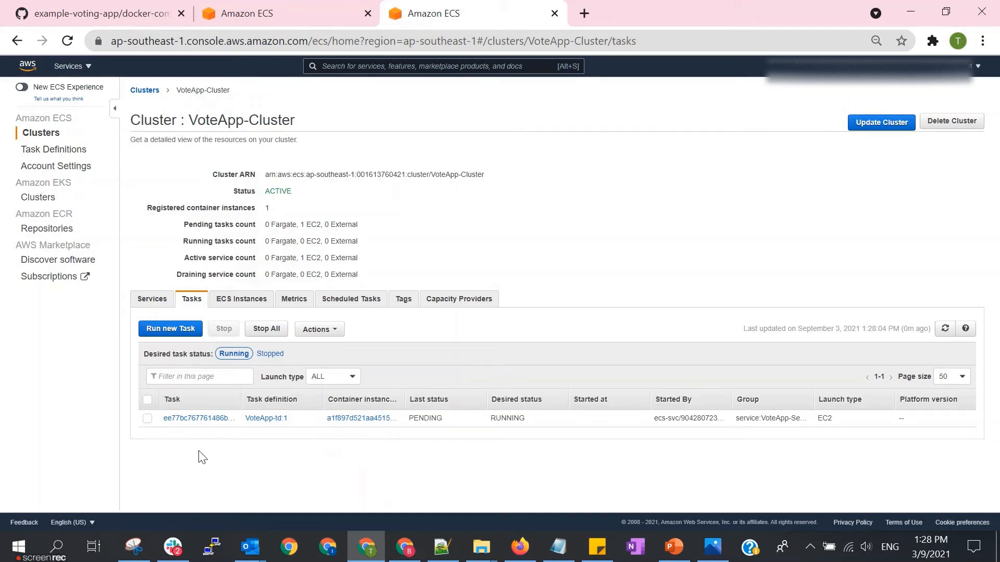
pyautogui.click(200, 420)
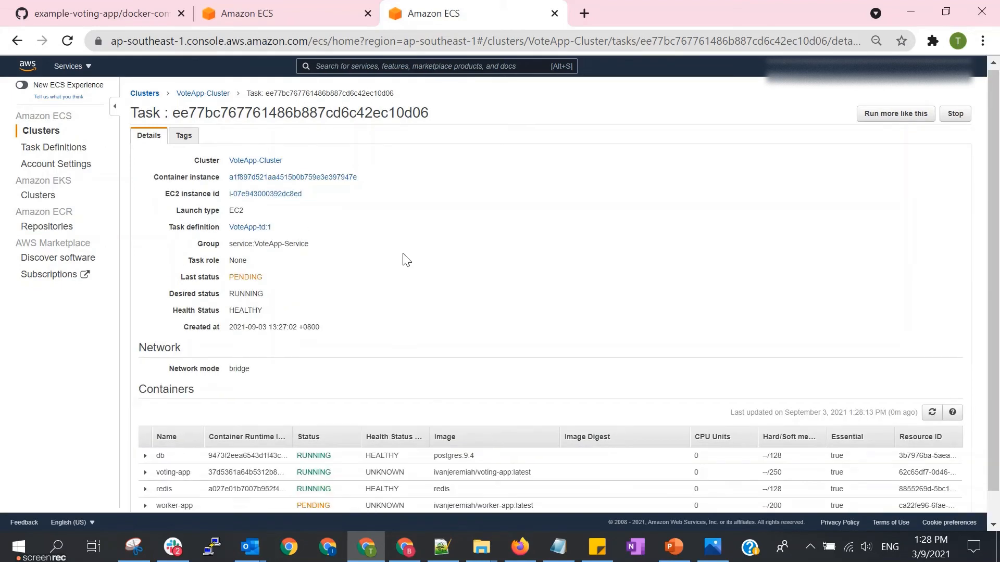
pyautogui.scroll(-1, 406, 259)
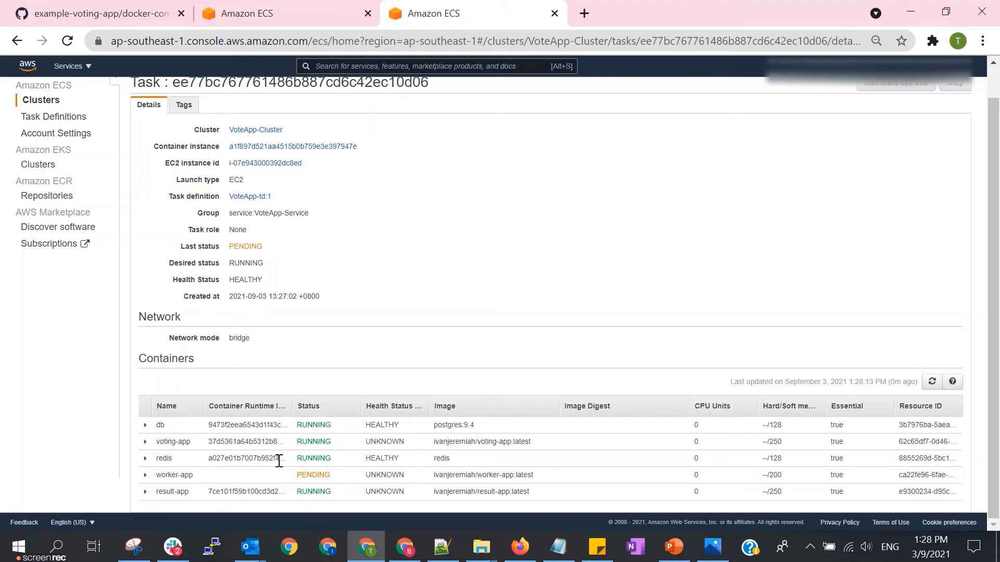
# - Refresh the task's container list, widen the Status column, and read the full status of the worker-app container
pyautogui.tripleClick(314, 475)
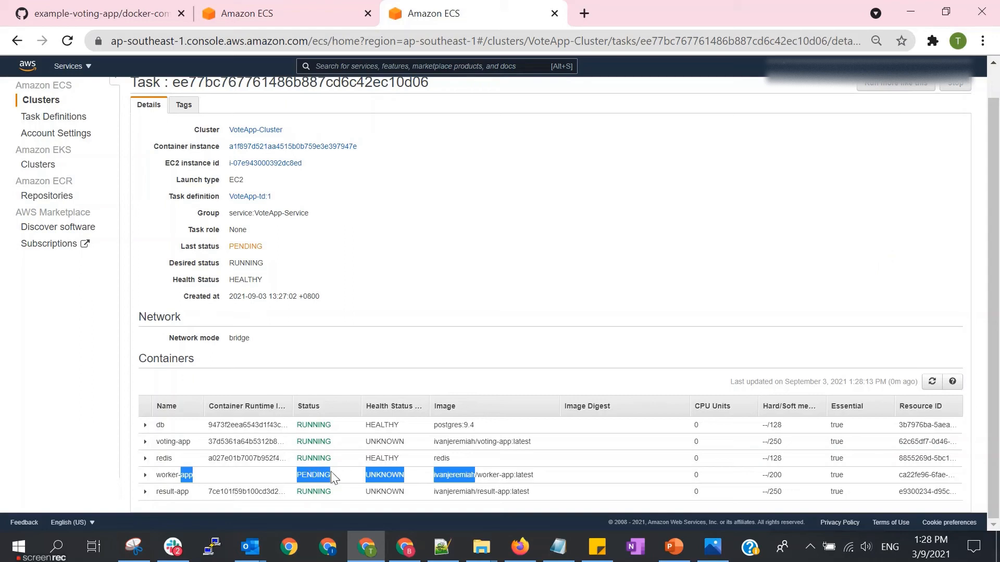
pyautogui.click(333, 473)
pyautogui.click(932, 382)
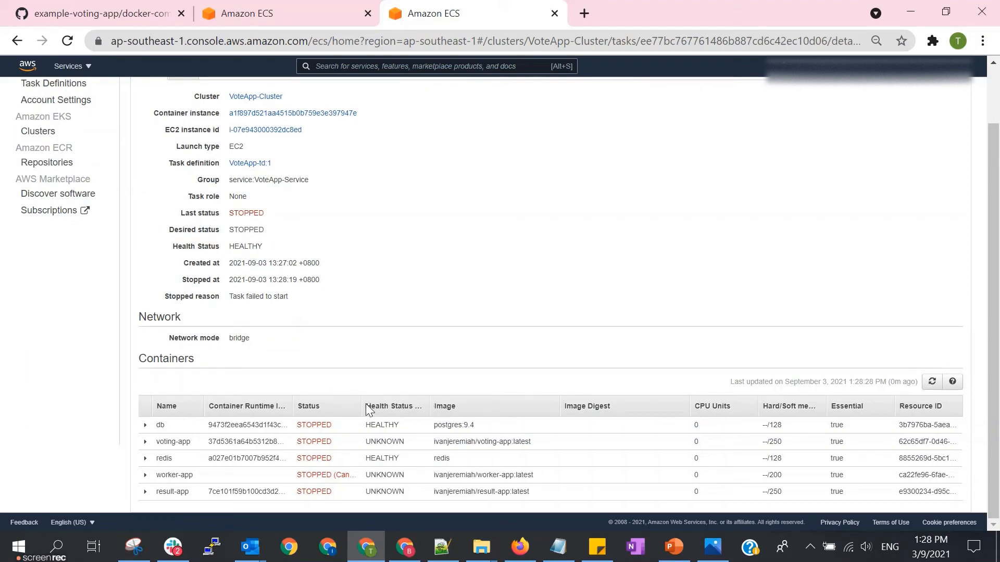
pyautogui.moveTo(362, 405); pyautogui.dragTo(524, 409)
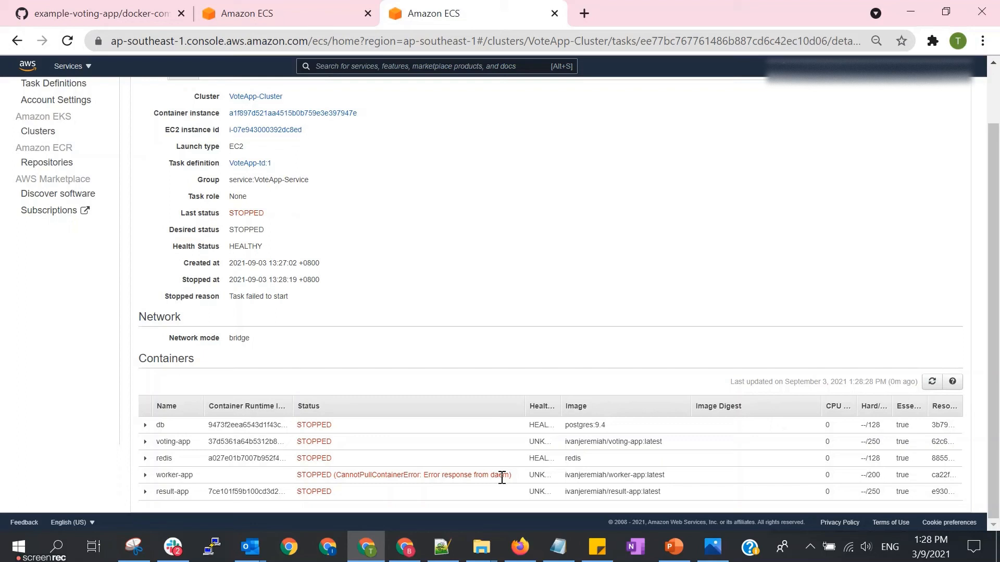
pyautogui.moveTo(524, 409); pyautogui.dragTo(563, 408)
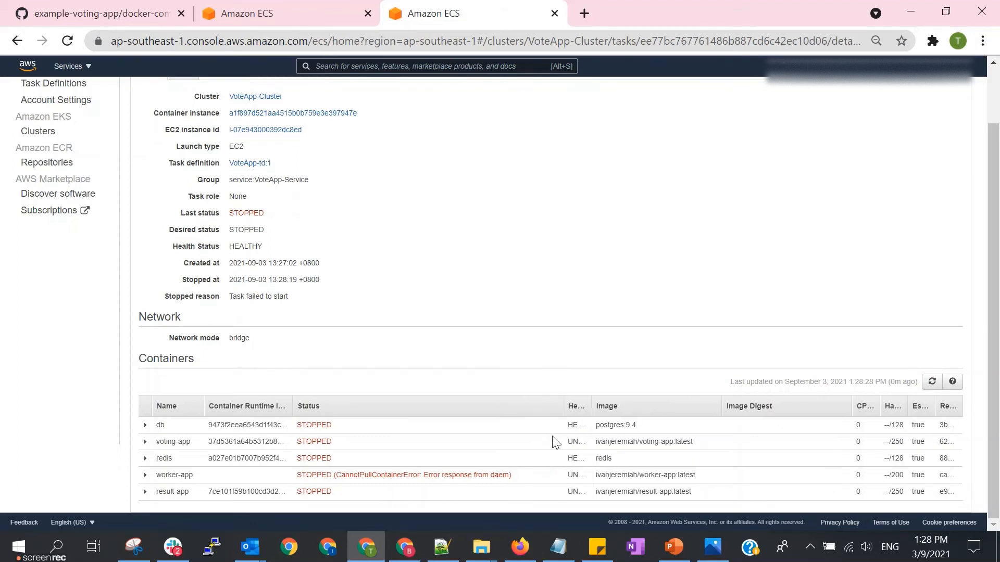
pyautogui.doubleClick(432, 475)
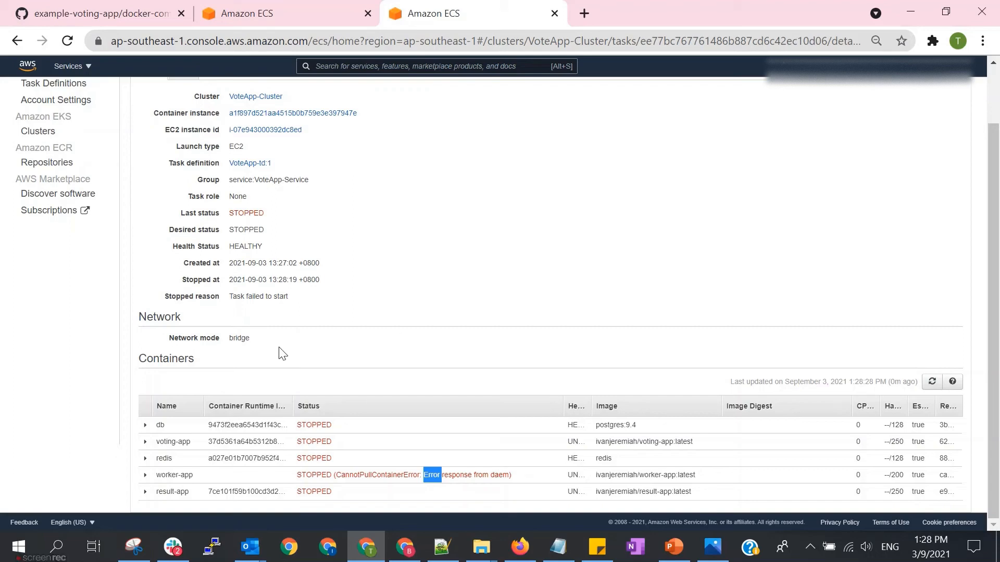
pyautogui.scroll(1, 292, 366)
pyautogui.scroll(-1, 303, 378)
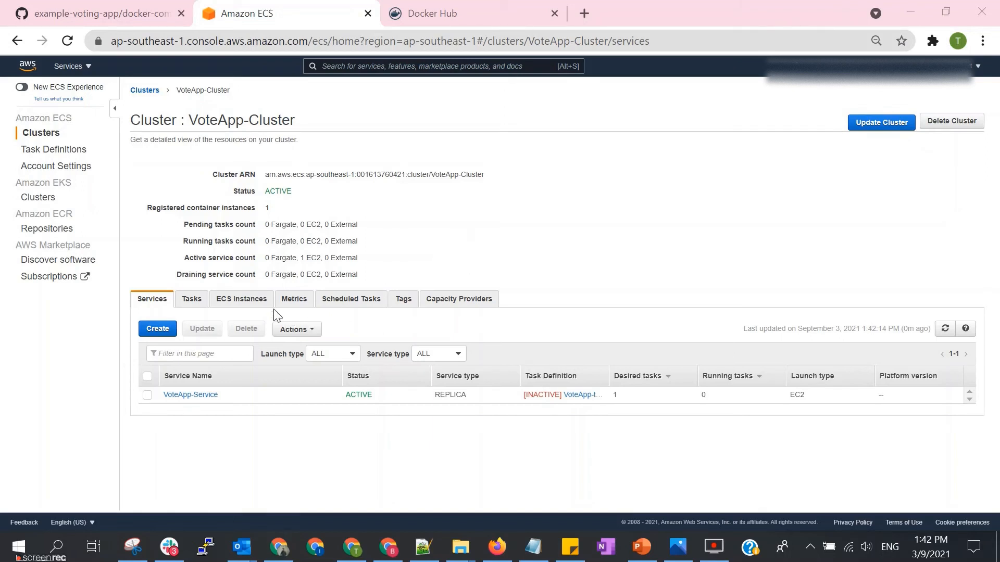
# - Open revision VoteApp-td:1 in the task definitions and examine the details of its worker-app container
pyautogui.click(70, 151)
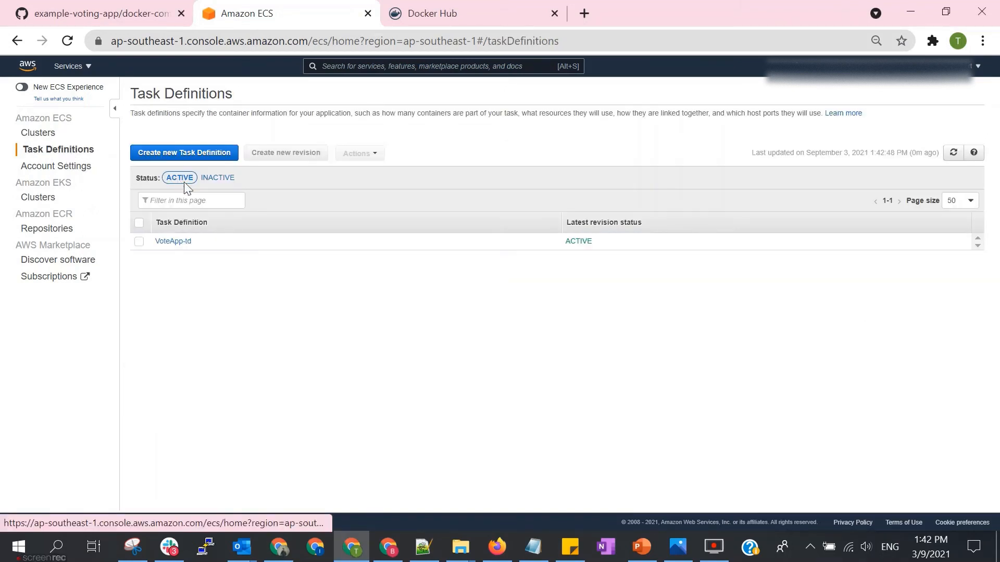
pyautogui.click(186, 242)
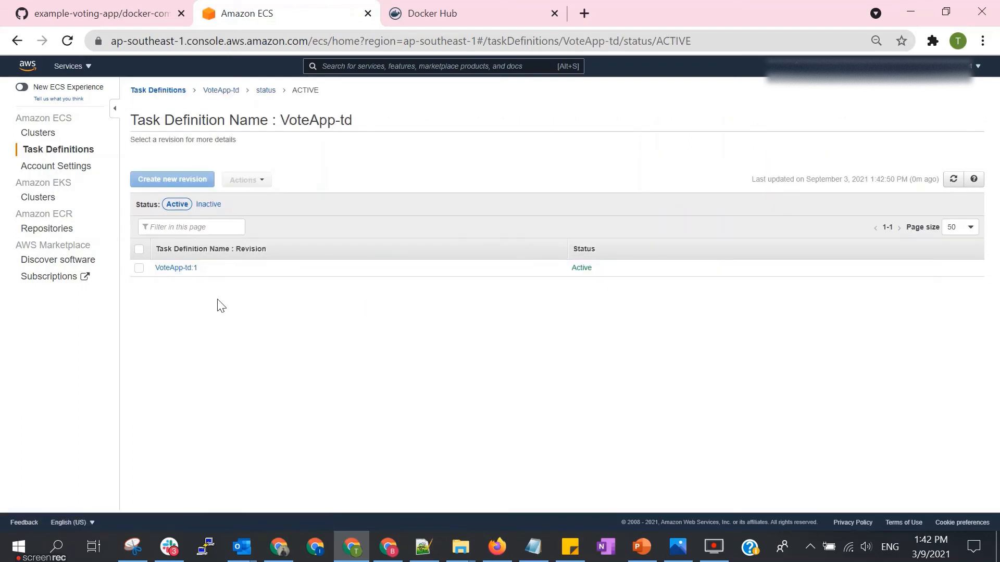
pyautogui.click(187, 271)
pyautogui.scroll(-6, 401, 321)
pyautogui.scroll(-4, 401, 321)
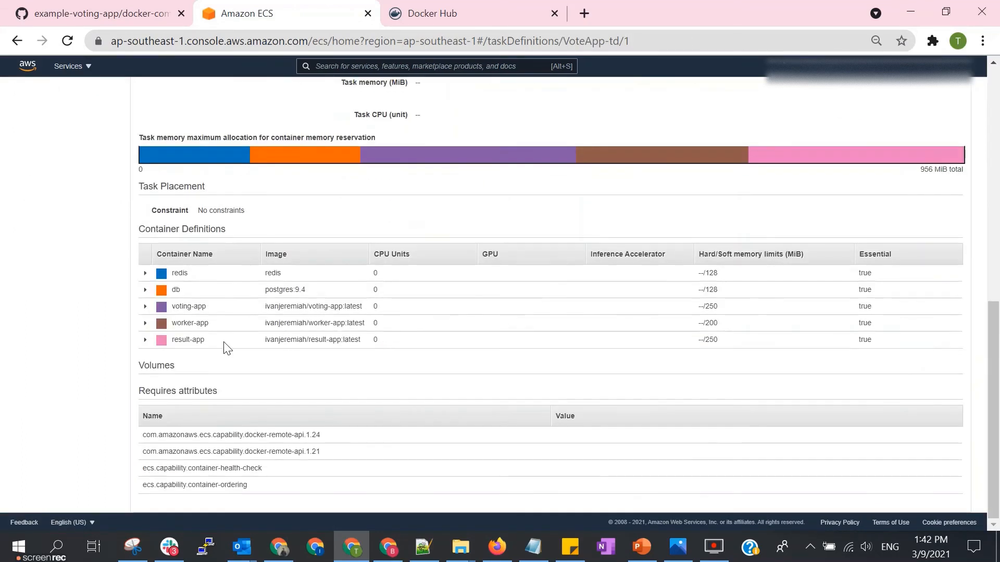
pyautogui.click(146, 324)
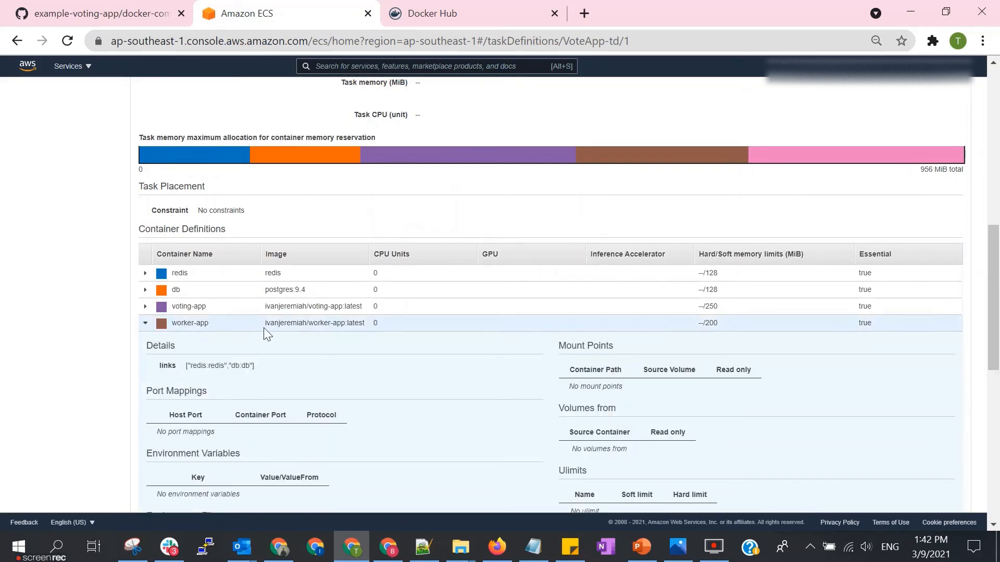
pyautogui.scroll(-1, 358, 331)
pyautogui.scroll(-5, 359, 326)
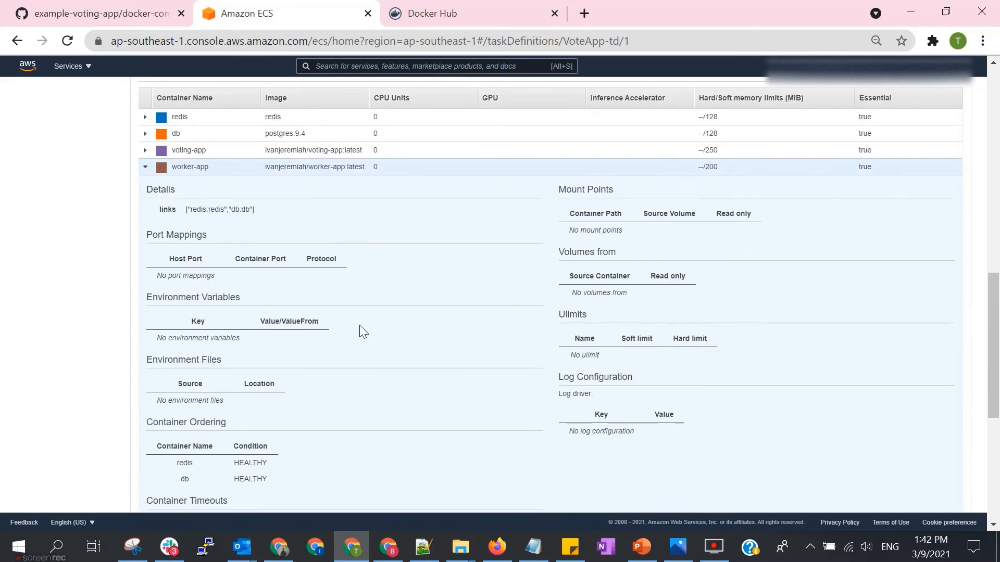
pyautogui.scroll(-3, 359, 325)
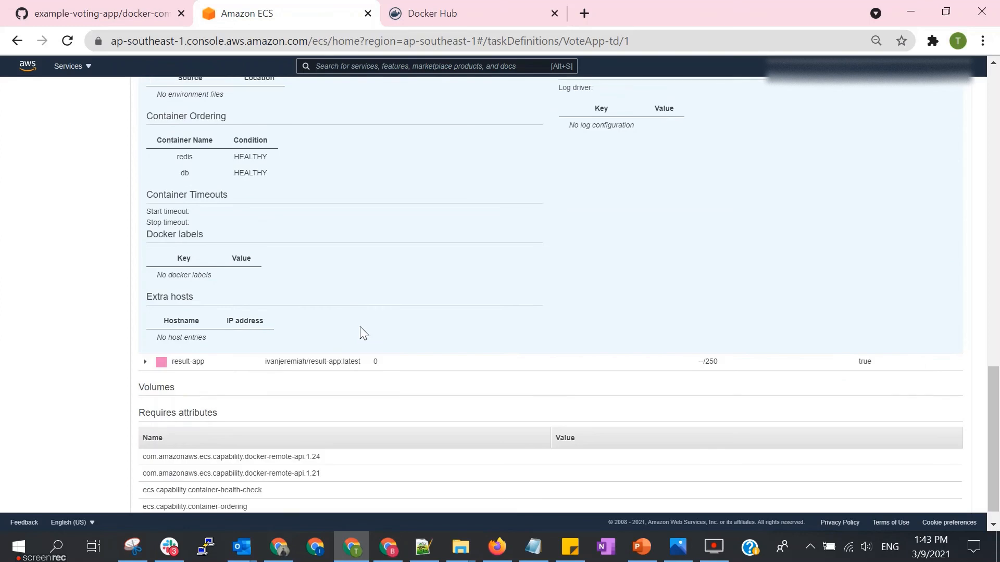
pyautogui.scroll(6, 361, 327)
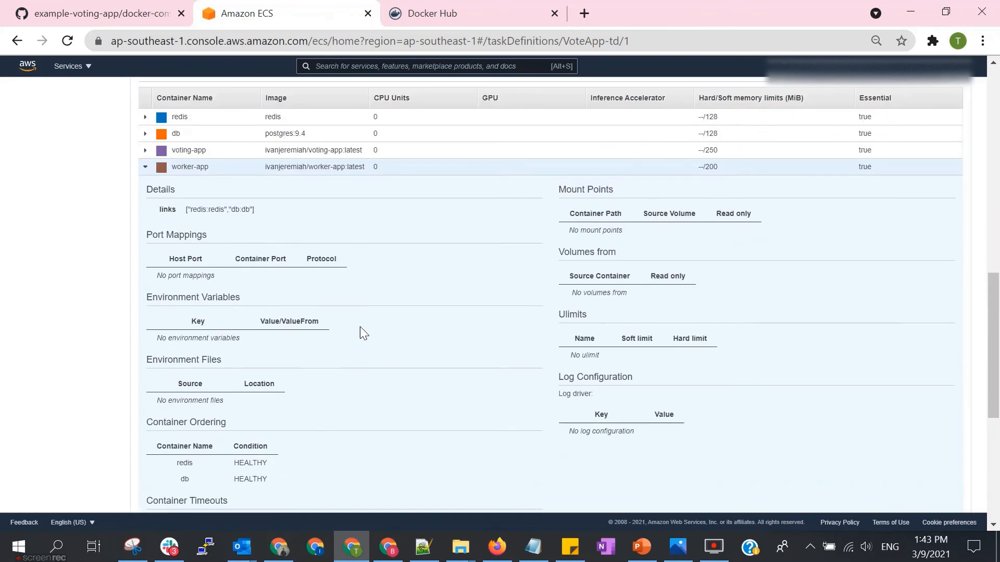
# - Compare the worker-app container's image name with the worker repository name on Docker Hub
pyautogui.doubleClick(285, 167)
pyautogui.moveTo(308, 167); pyautogui.dragTo(345, 170)
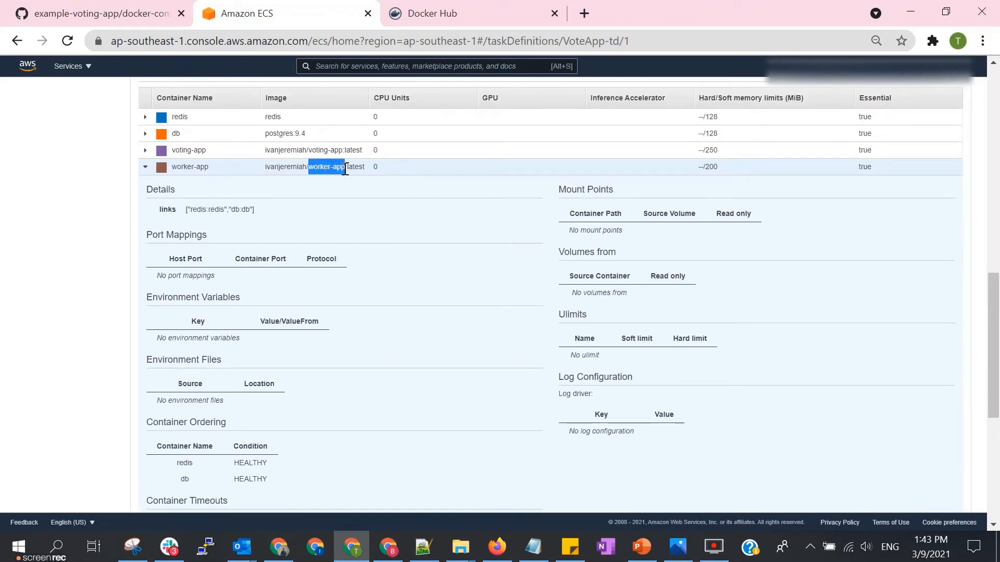
pyautogui.click(311, 167)
pyautogui.moveTo(307, 166); pyautogui.dragTo(345, 167)
pyautogui.click(450, 16)
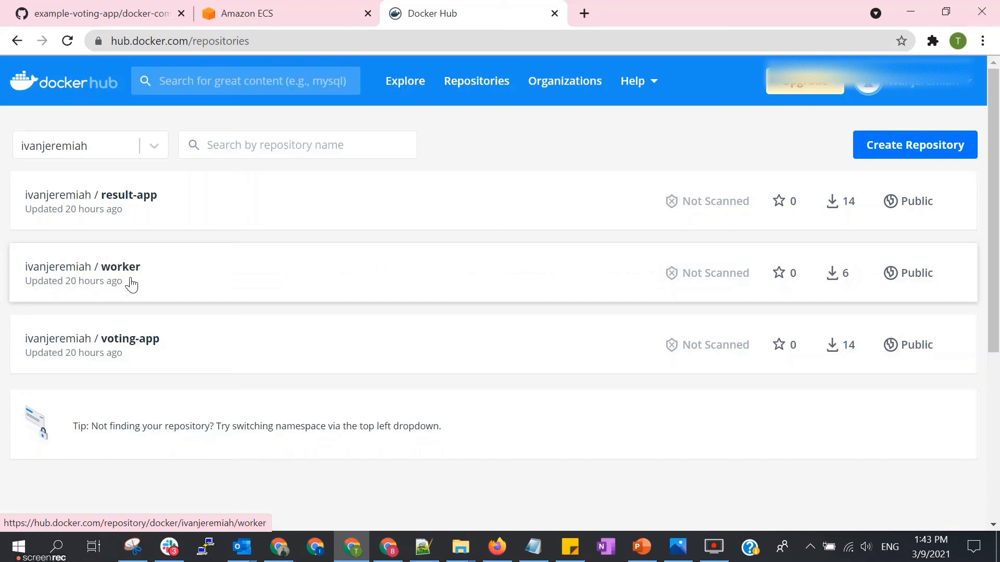
pyautogui.click(324, 13)
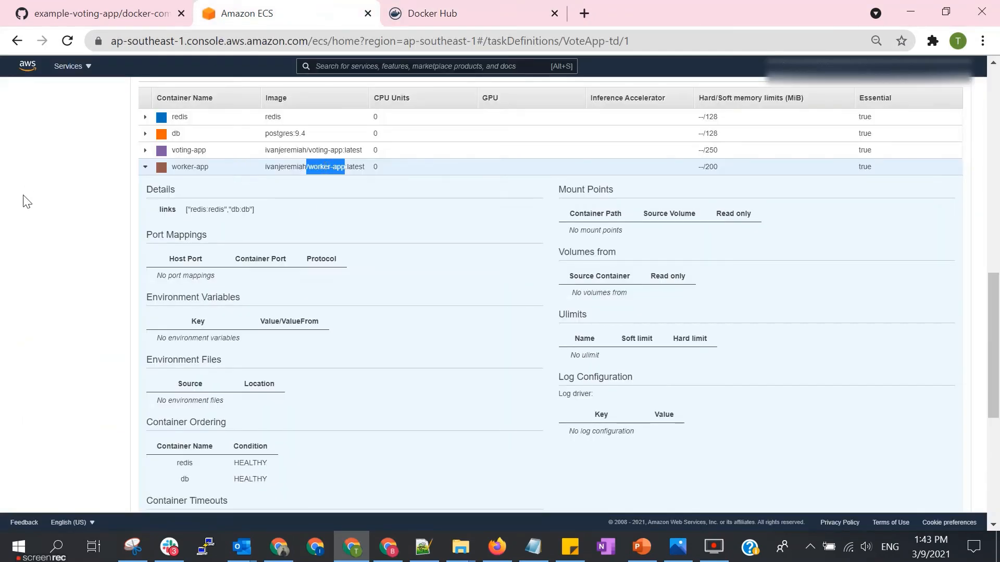
# - Start a new revision of VoteApp-td:1 and change the worker-app container's image name to worker, keeping the latest tag
pyautogui.scroll(20, 42, 290)
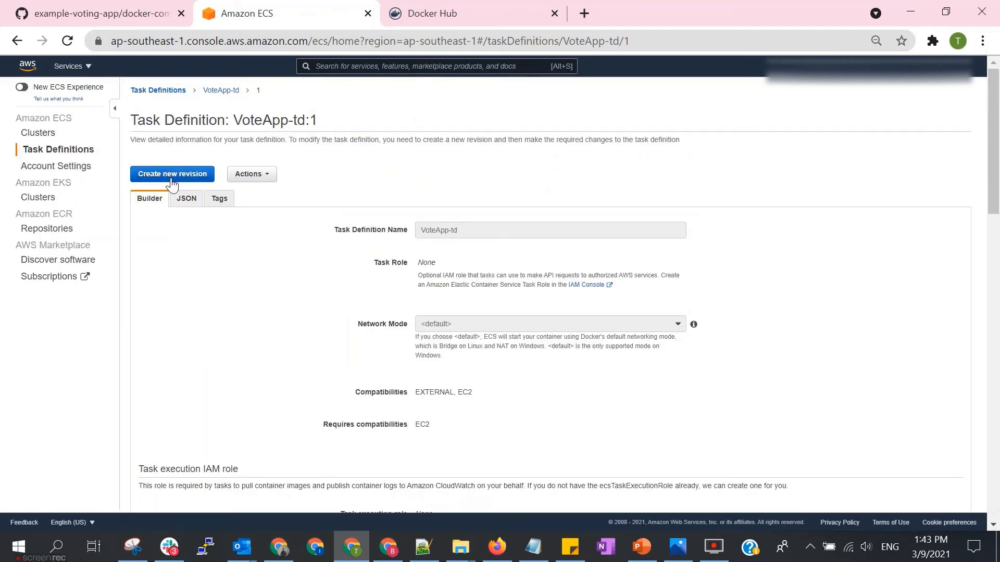
pyautogui.click(164, 176)
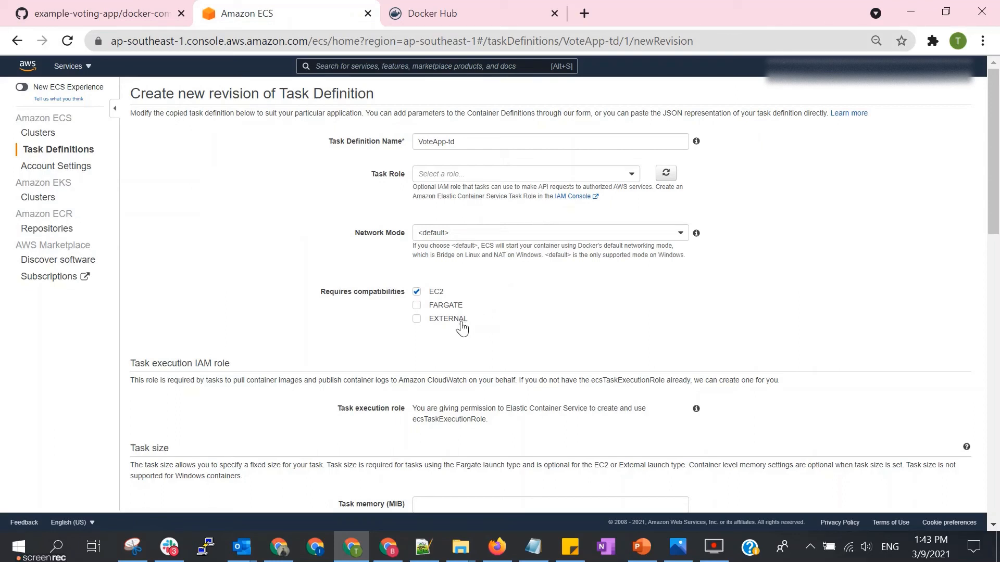
pyautogui.scroll(-14, 497, 331)
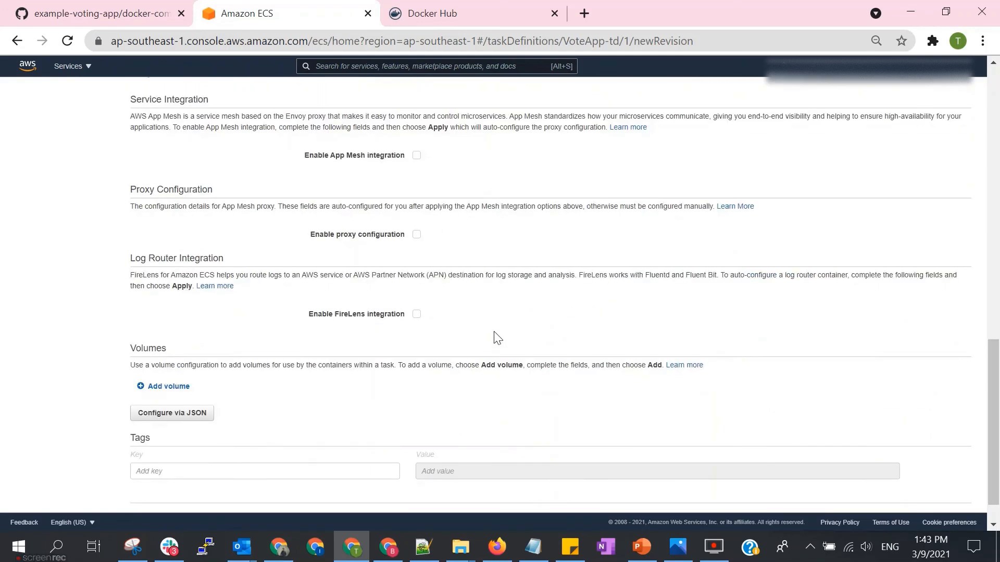
pyautogui.scroll(5, 495, 334)
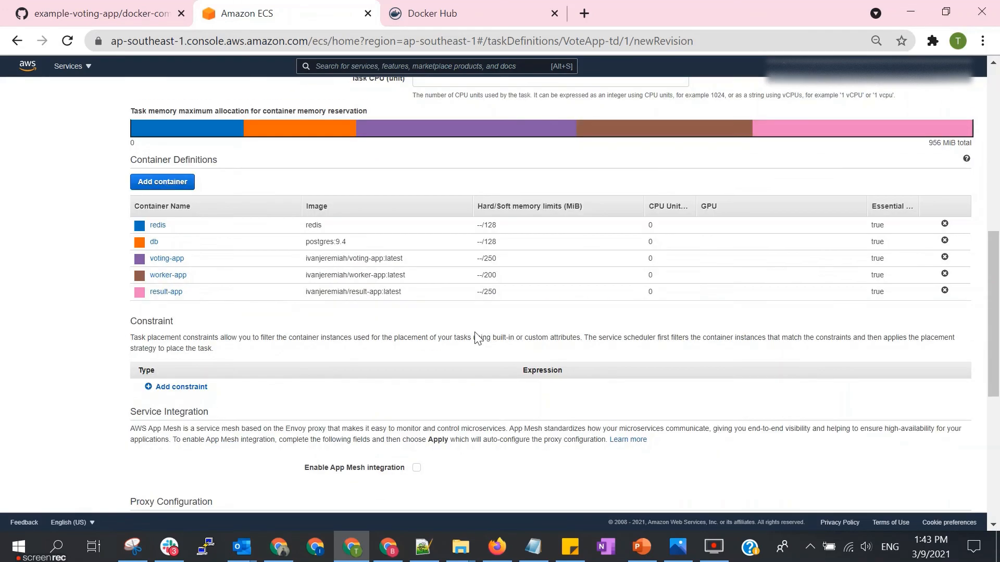
pyautogui.click(167, 275)
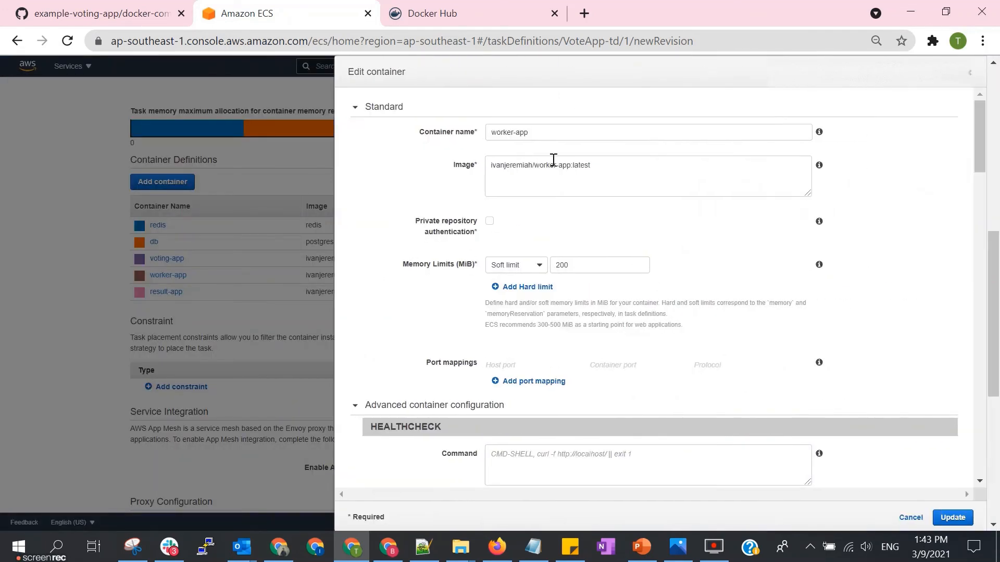
pyautogui.doubleClick(565, 166)
pyautogui.click(570, 167)
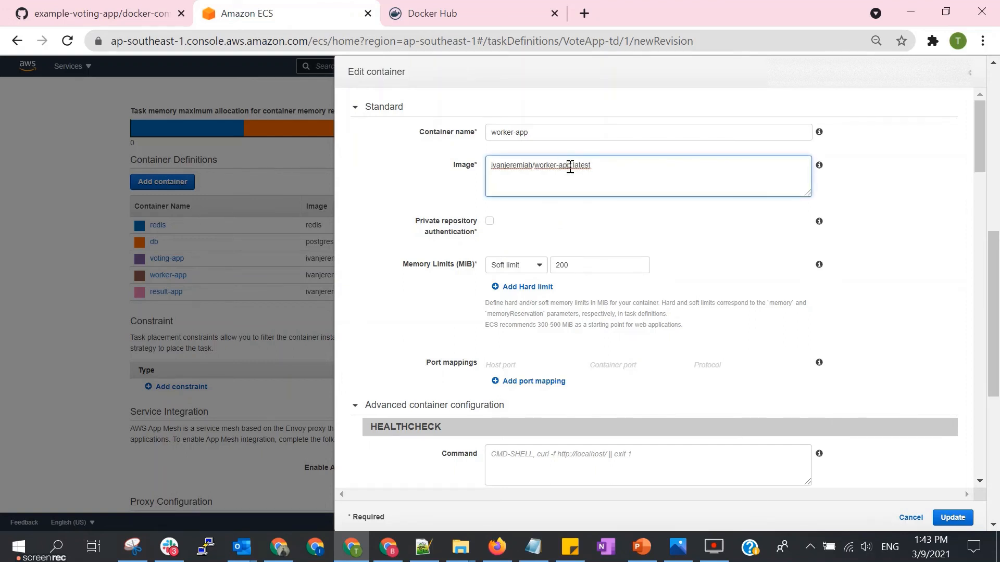
pyautogui.press('BackSpace')
pyautogui.press('BackSpace')
# - Check the edited worker:latest image name against the repository list on Docker Hub, returning to the container settings
pyautogui.doubleClick(560, 166)
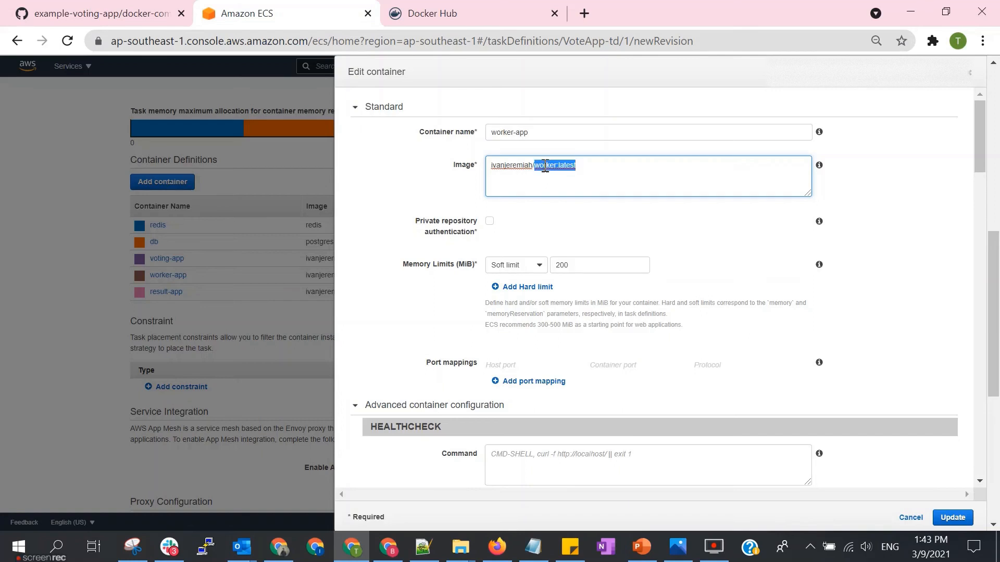
pyautogui.click(555, 166)
pyautogui.click(495, 25)
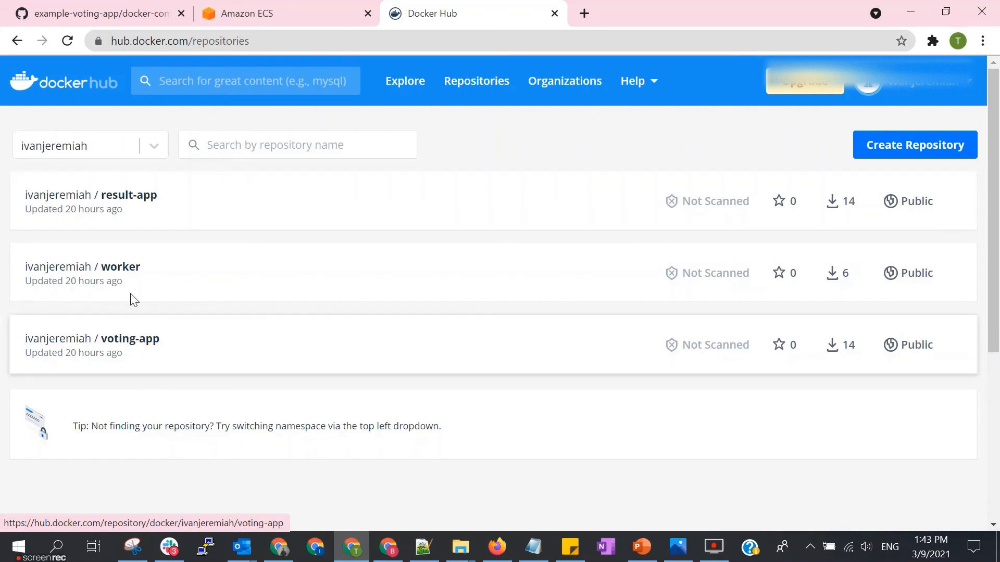
pyautogui.click(250, 6)
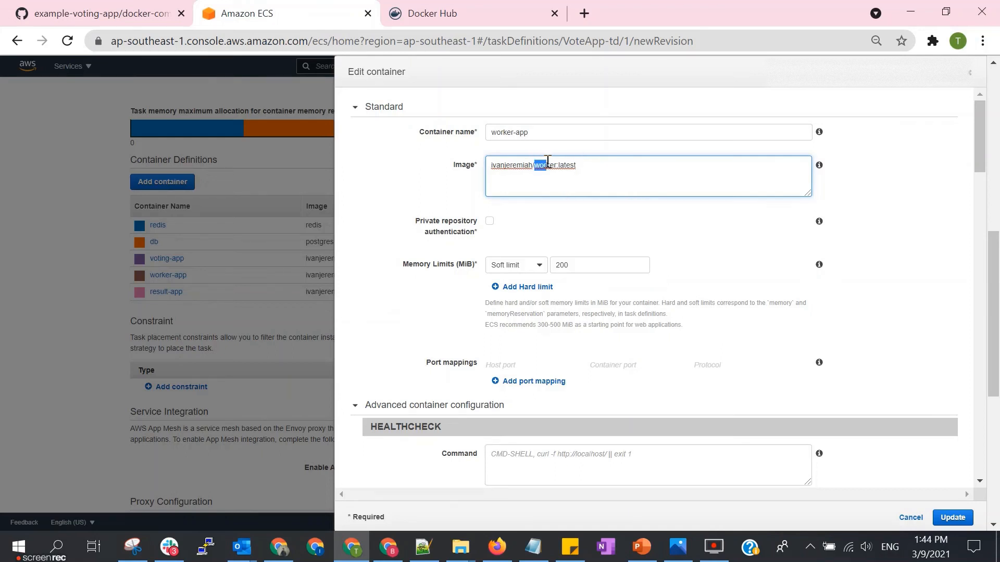
# - Save the worker-app container's changes and create the new revision of VoteApp-td
pyautogui.click(600, 181)
pyautogui.click(952, 517)
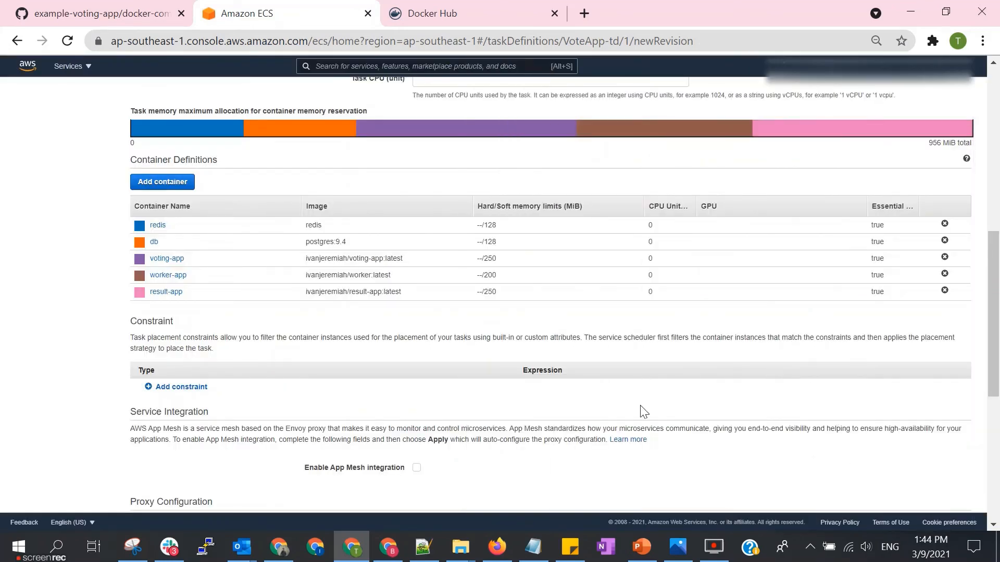
pyautogui.scroll(-6, 689, 487)
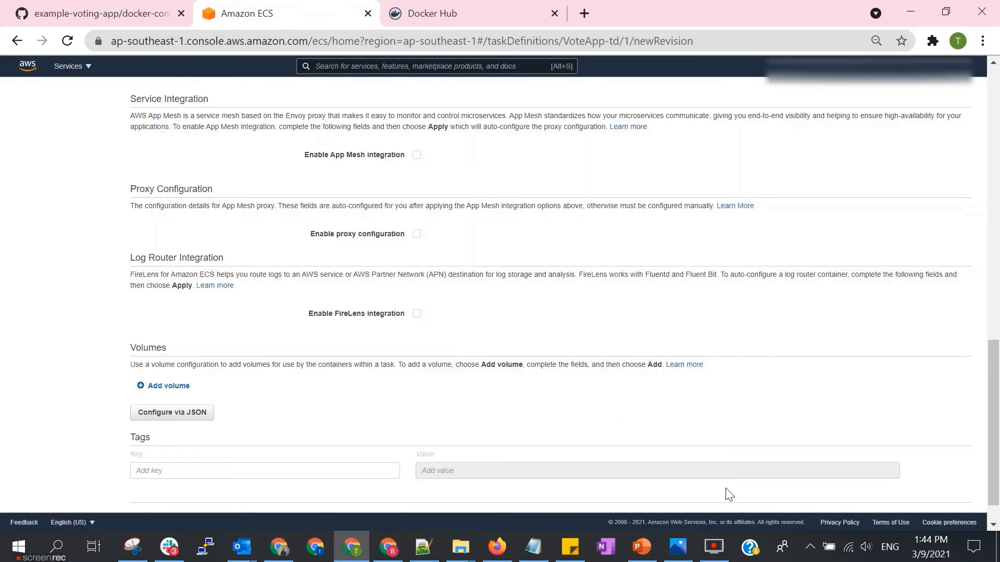
pyautogui.scroll(-1, 728, 492)
pyautogui.click(960, 490)
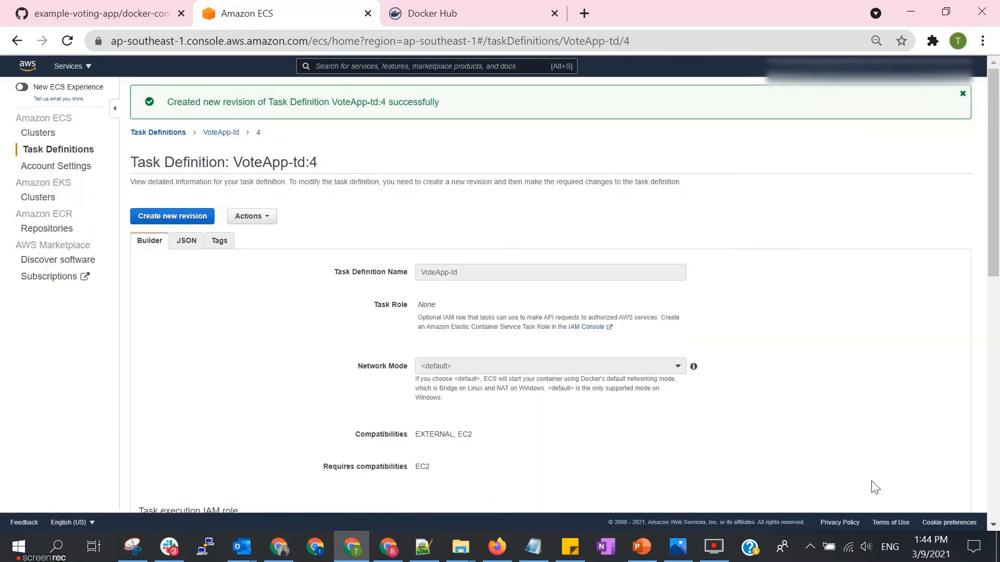
# - Examine the active and inactive revisions of the VoteApp-td task definition
pyautogui.click(60, 150)
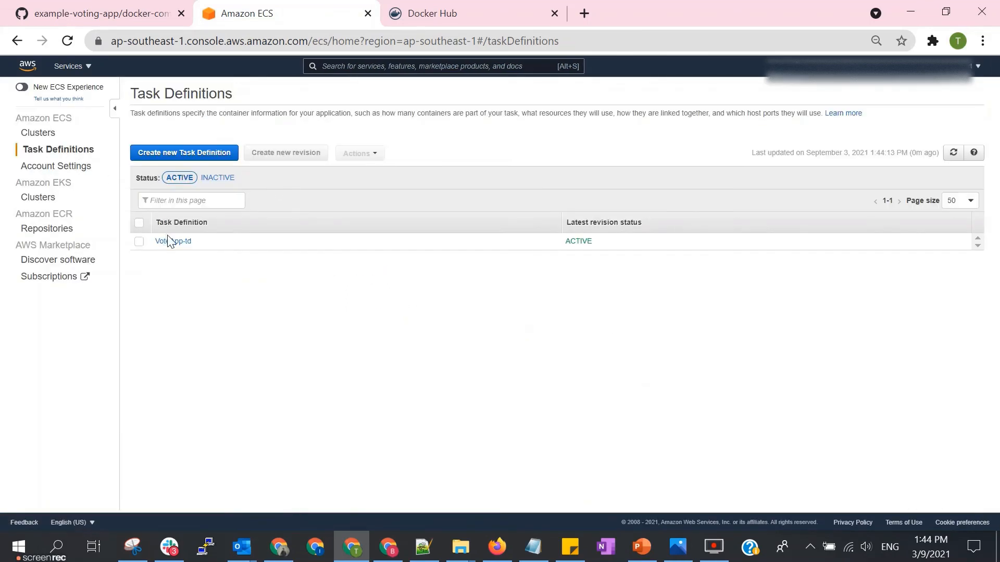
pyautogui.click(169, 241)
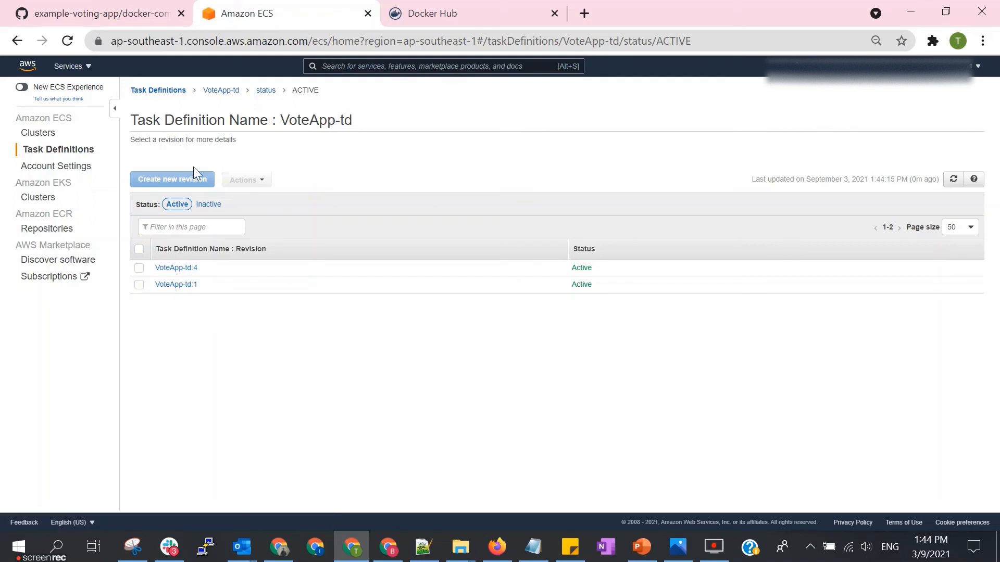
pyautogui.click(209, 206)
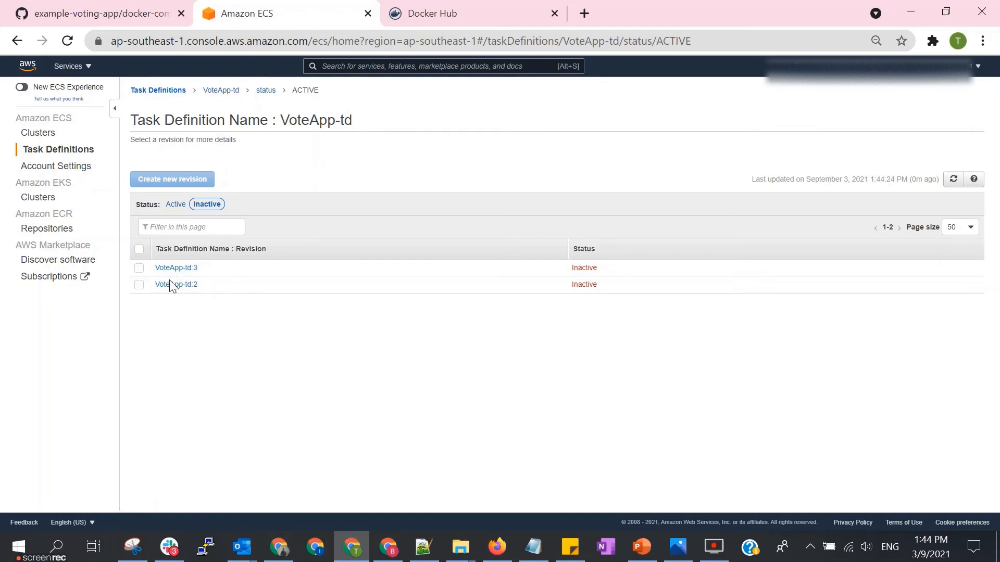
pyautogui.click(175, 204)
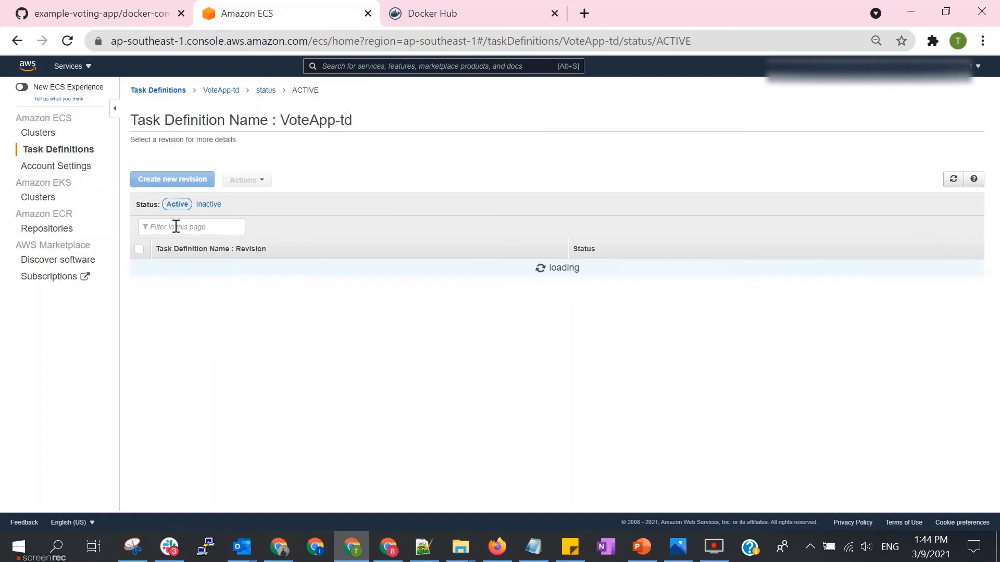
# - Start updating VoteApp-Service in VoteApp-Cluster, keeping task definition revision 4 (latest) and enabling a forced new deployment
pyautogui.click(37, 132)
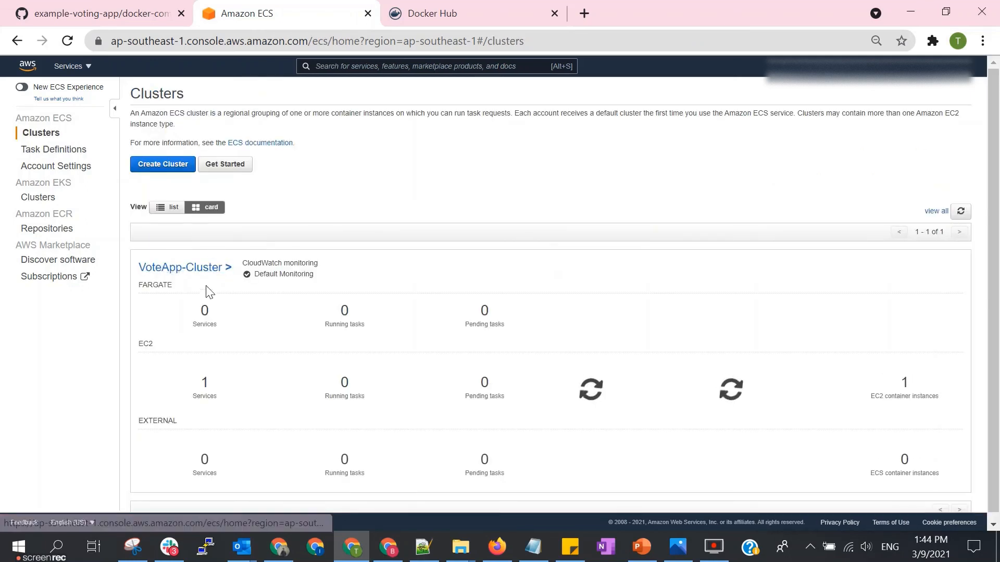
pyautogui.click(201, 272)
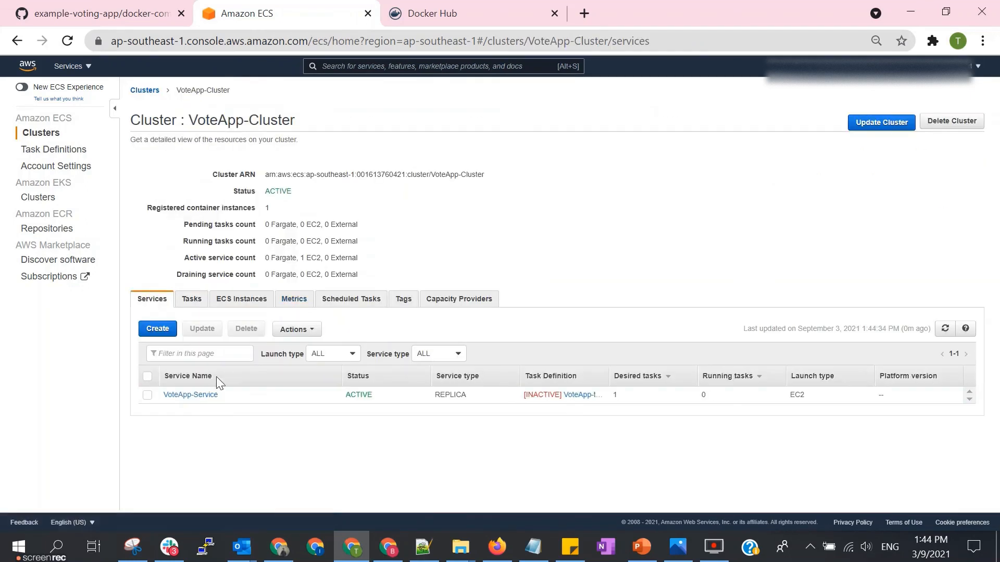
pyautogui.click(147, 395)
pyautogui.click(202, 329)
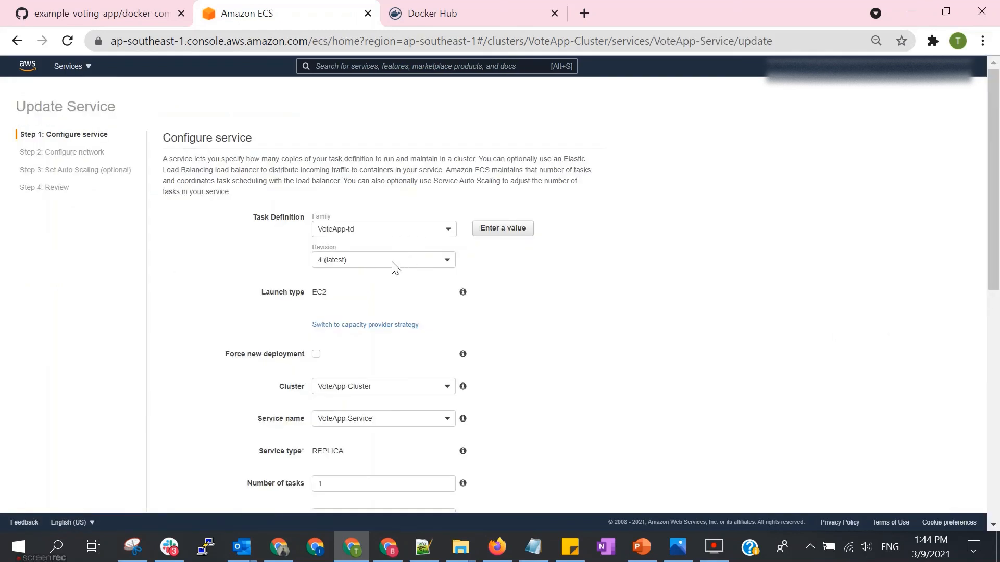
pyautogui.click(395, 263)
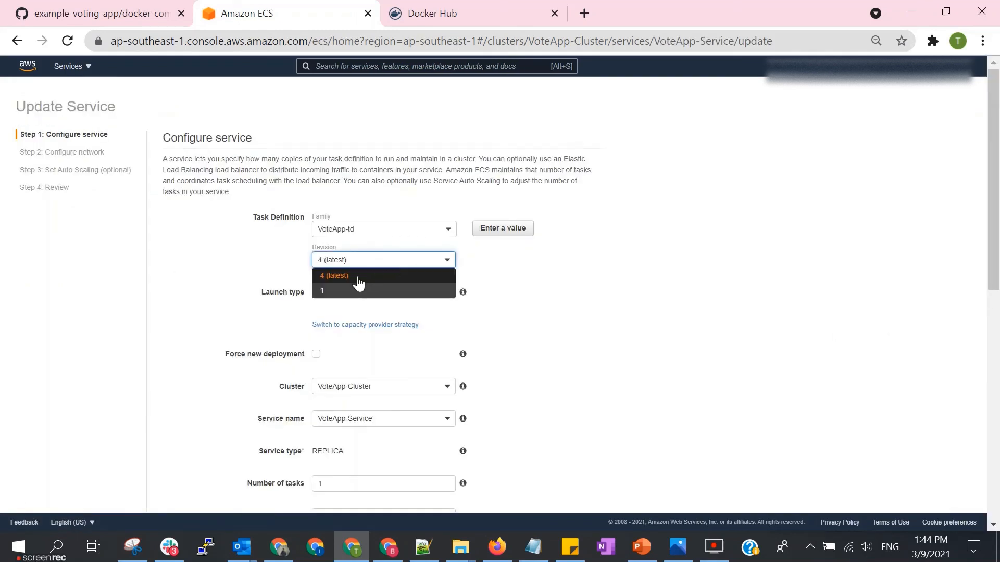
pyautogui.click(499, 280)
pyautogui.click(316, 354)
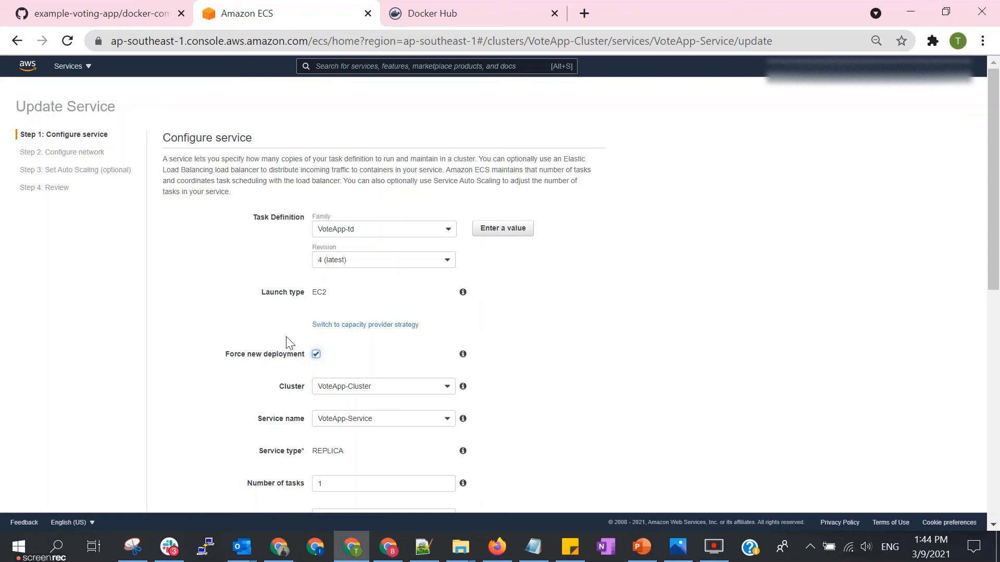
# - Accept the remaining placement, network and auto scaling settings and submit the VoteApp-Service update
pyautogui.scroll(-12, 629, 357)
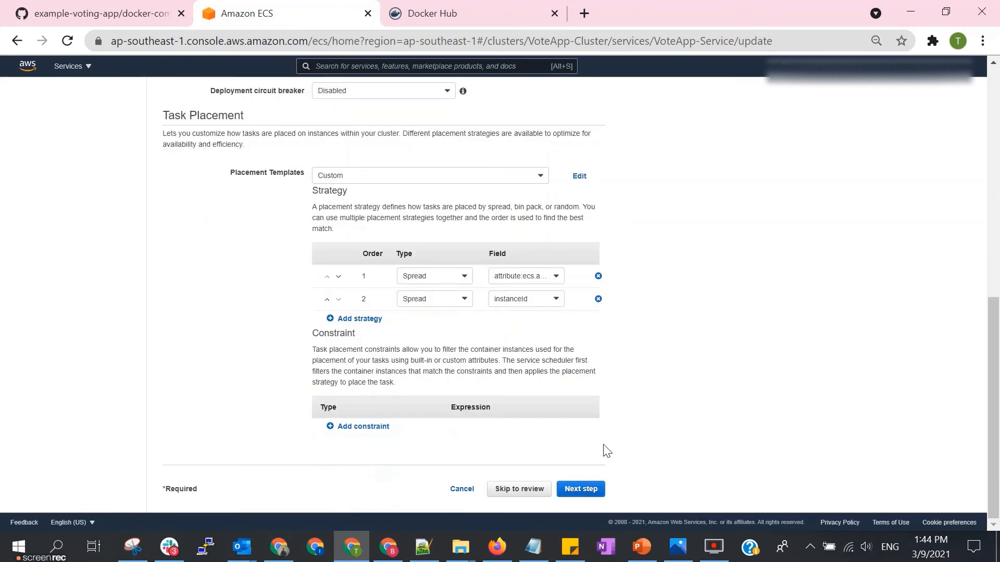
pyautogui.click(572, 489)
pyautogui.click(585, 236)
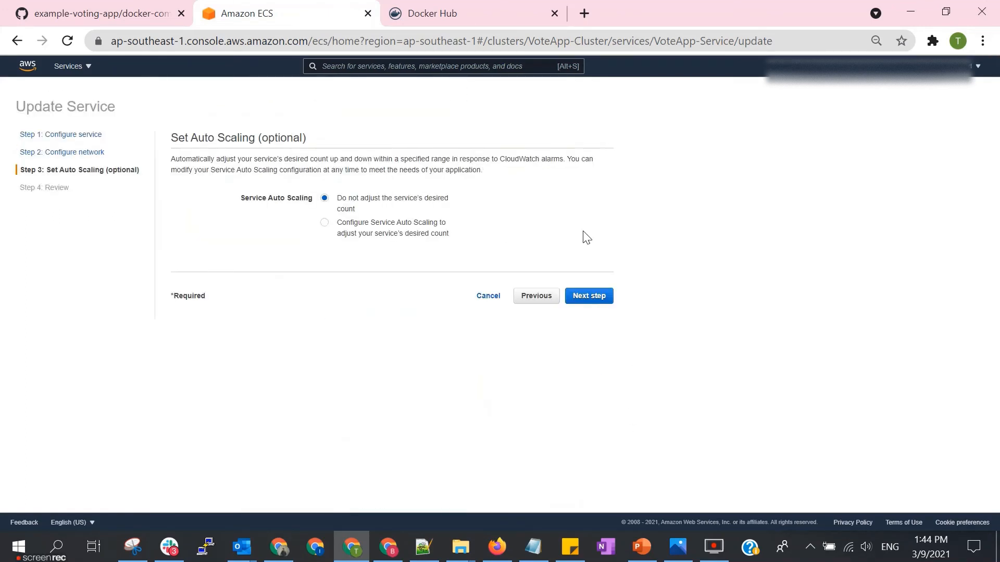
pyautogui.click(579, 291)
pyautogui.scroll(-2, 609, 417)
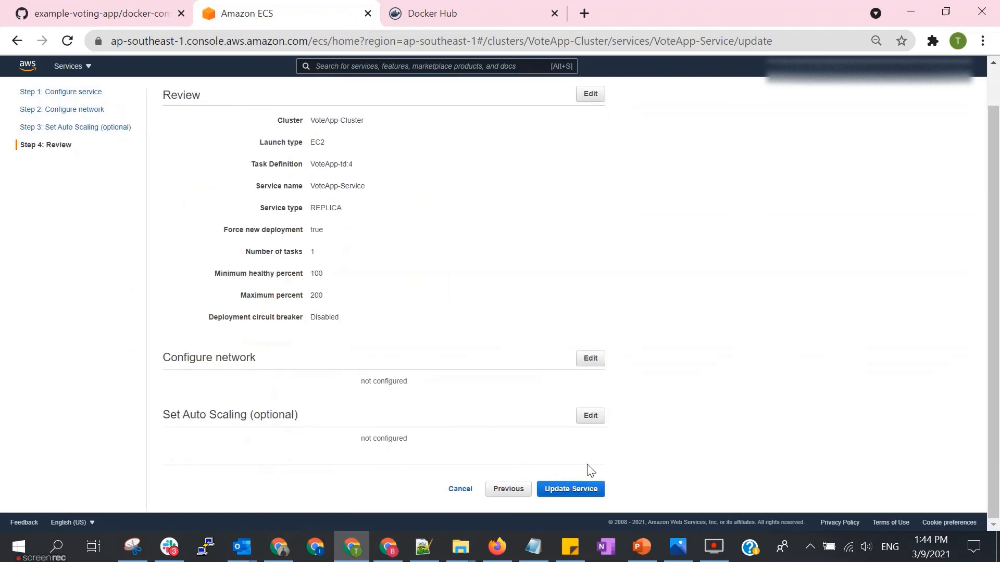
pyautogui.click(572, 489)
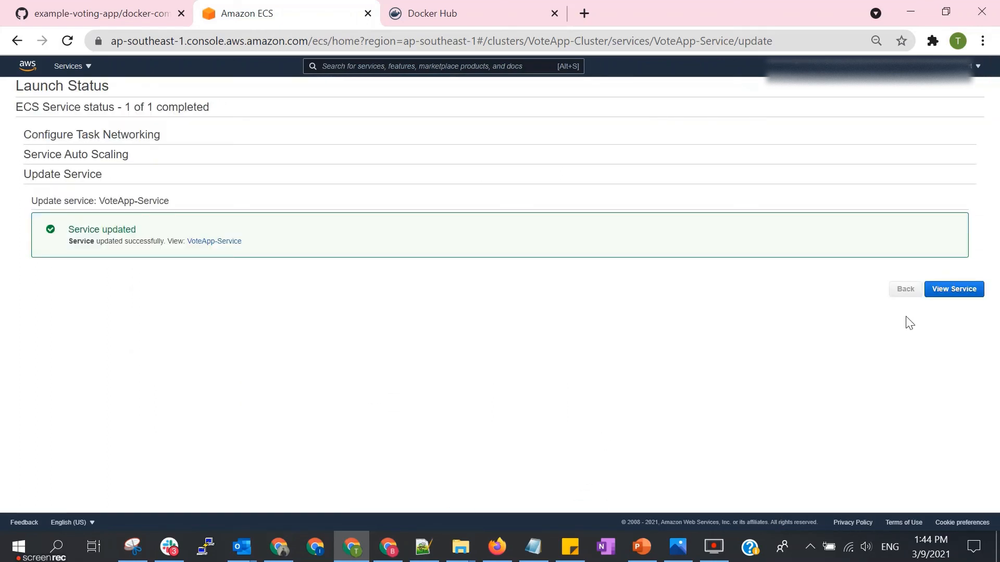
# - View the updated VoteApp-Service and check its list of running tasks, refreshing the list
pyautogui.click(973, 290)
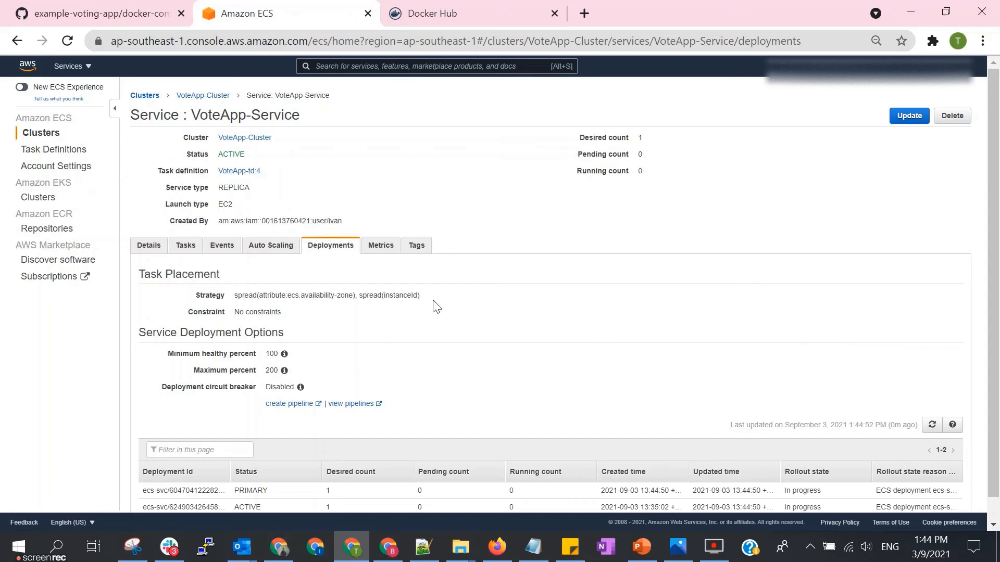
pyautogui.scroll(-1, 469, 312)
pyautogui.click(186, 223)
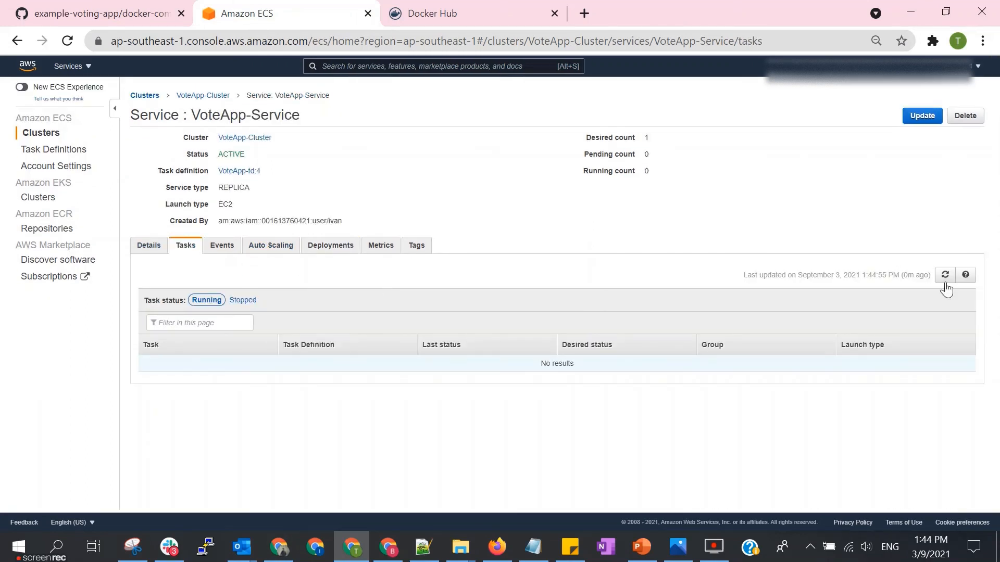
pyautogui.click(946, 276)
pyautogui.click(946, 276)
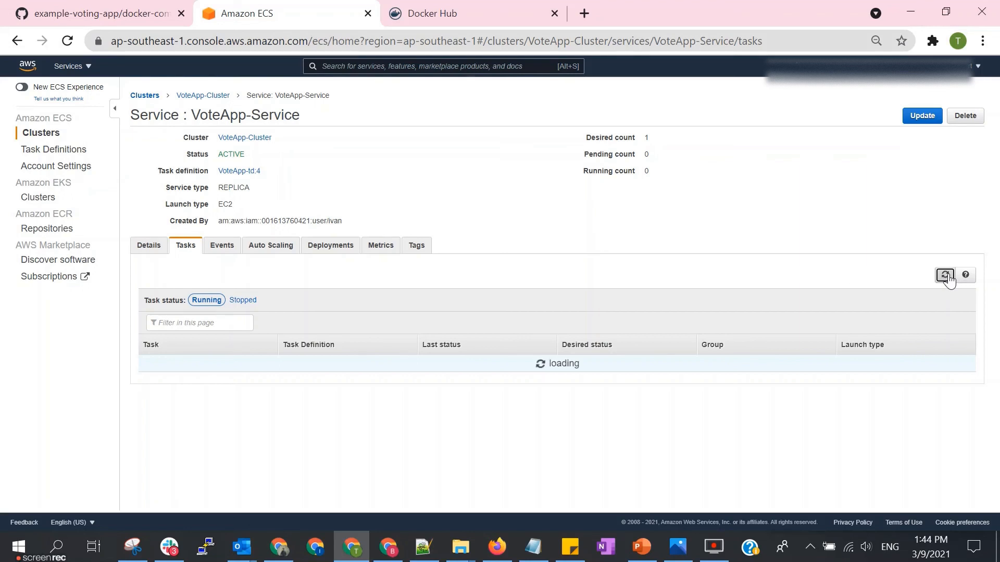
# - Open the details of the VoteApp-td:4 task from VoteApp-Cluster's task list and show its containers
pyautogui.click(211, 97)
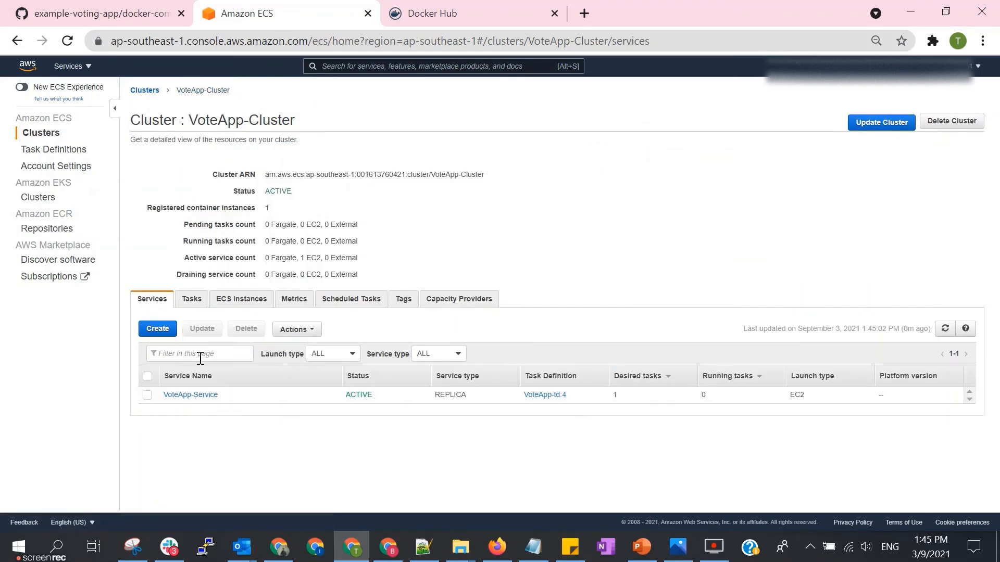
pyautogui.click(192, 299)
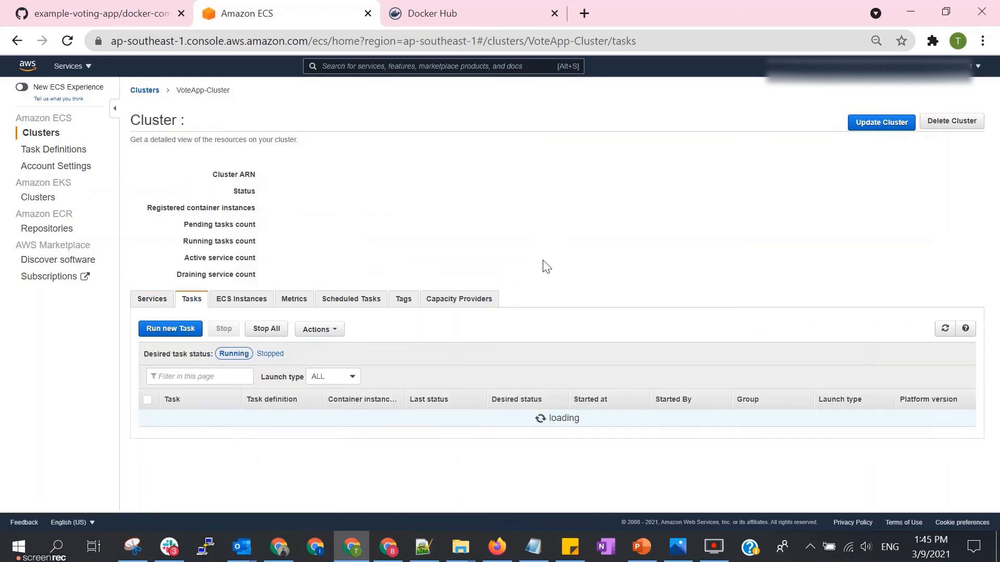
pyautogui.click(201, 418)
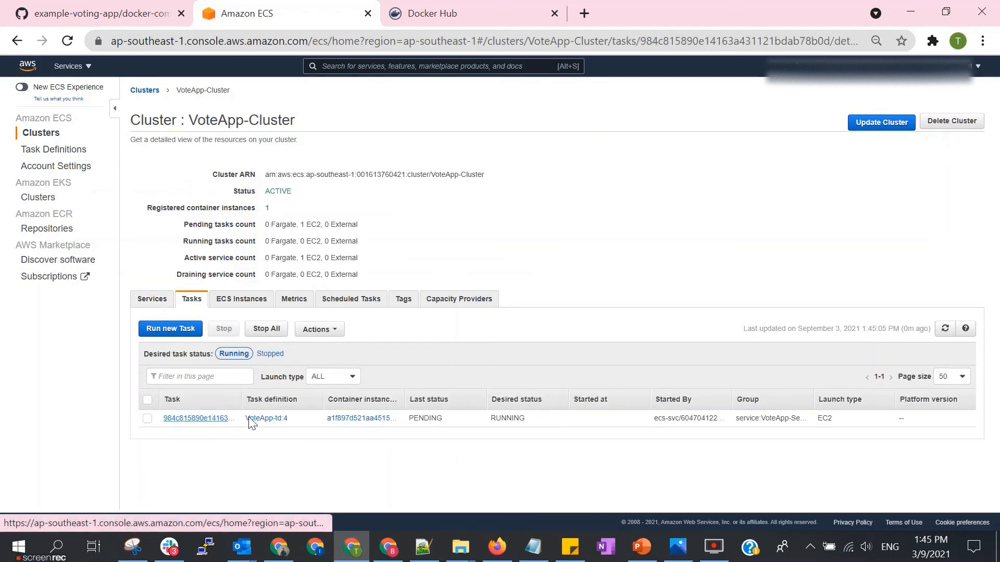
pyautogui.scroll(-1, 466, 292)
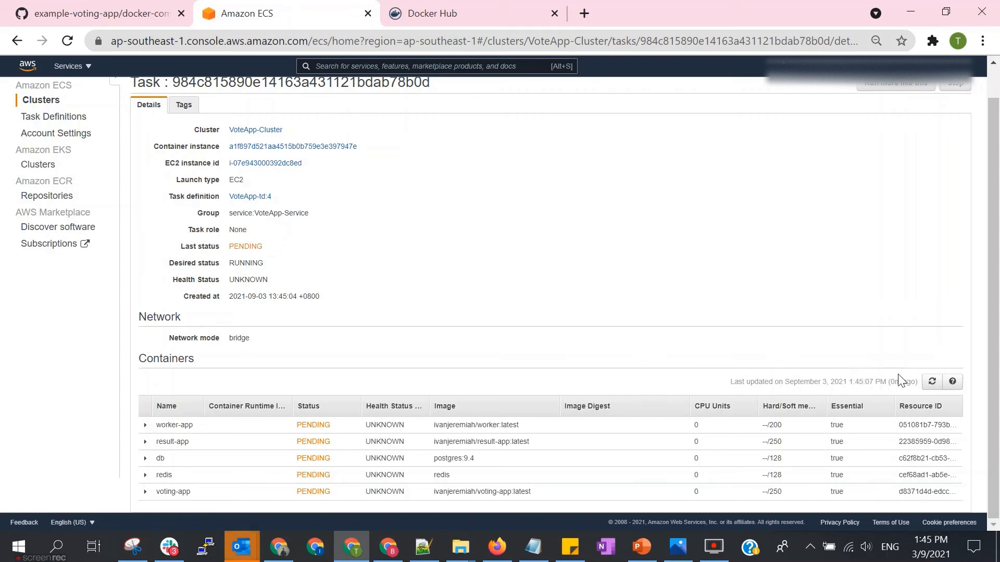
# - Refresh the task's container list repeatedly to follow the status of the five containers
pyautogui.click(932, 389)
pyautogui.scroll(-1, 918, 340)
pyautogui.click(932, 380)
pyautogui.click(932, 381)
pyautogui.click(931, 381)
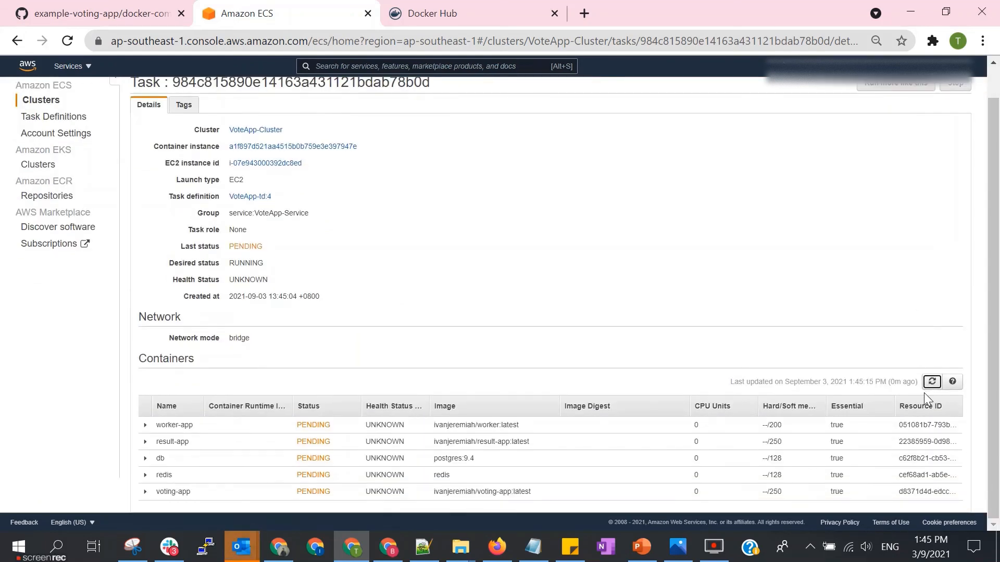
pyautogui.click(934, 383)
pyautogui.click(933, 383)
pyautogui.click(932, 383)
pyautogui.click(927, 386)
pyautogui.click(932, 383)
pyautogui.click(930, 384)
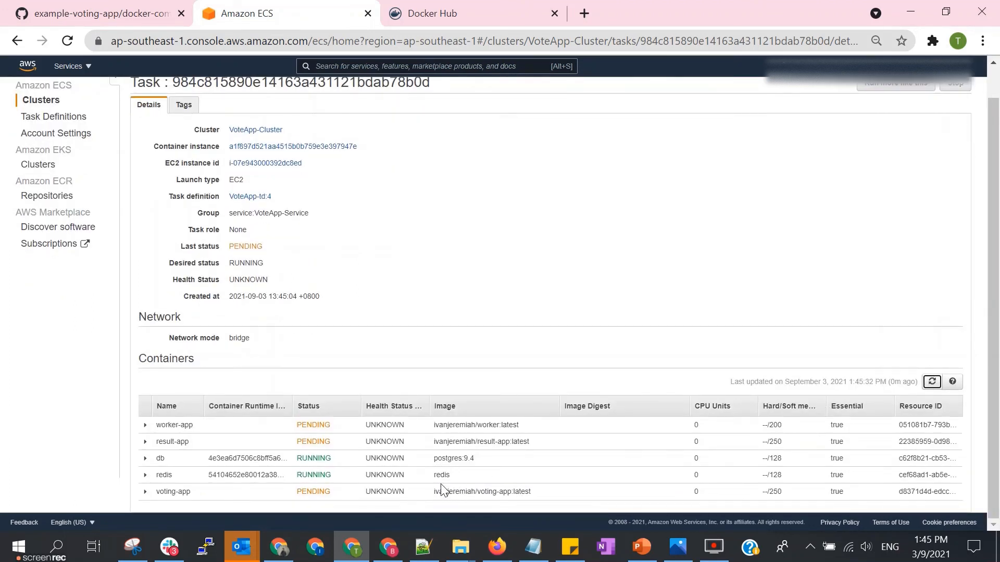
# - Examine the db and redis containers' status and health, refreshing the list to recheck all containers
pyautogui.tripleClick(368, 452)
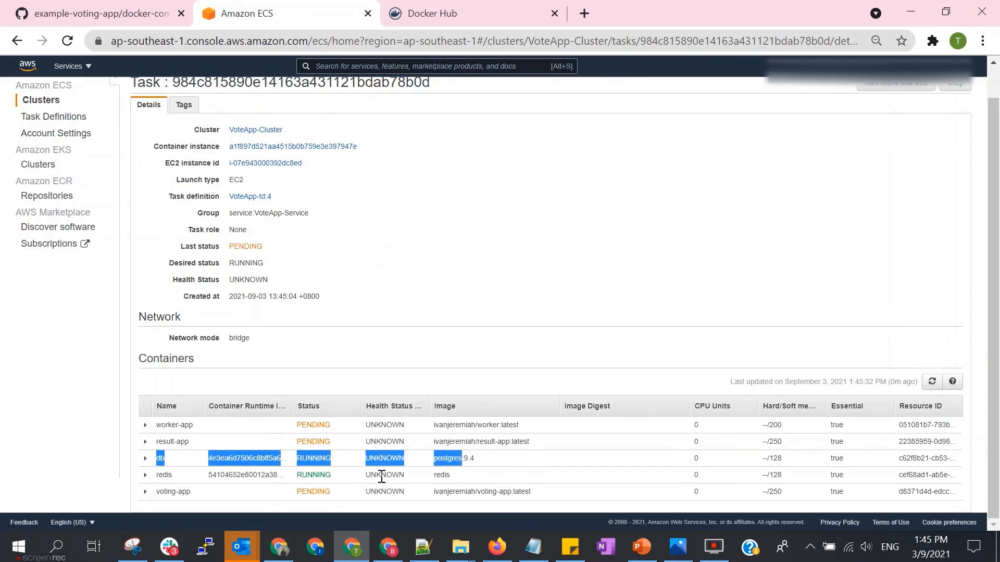
pyautogui.tripleClick(393, 472)
pyautogui.click(551, 316)
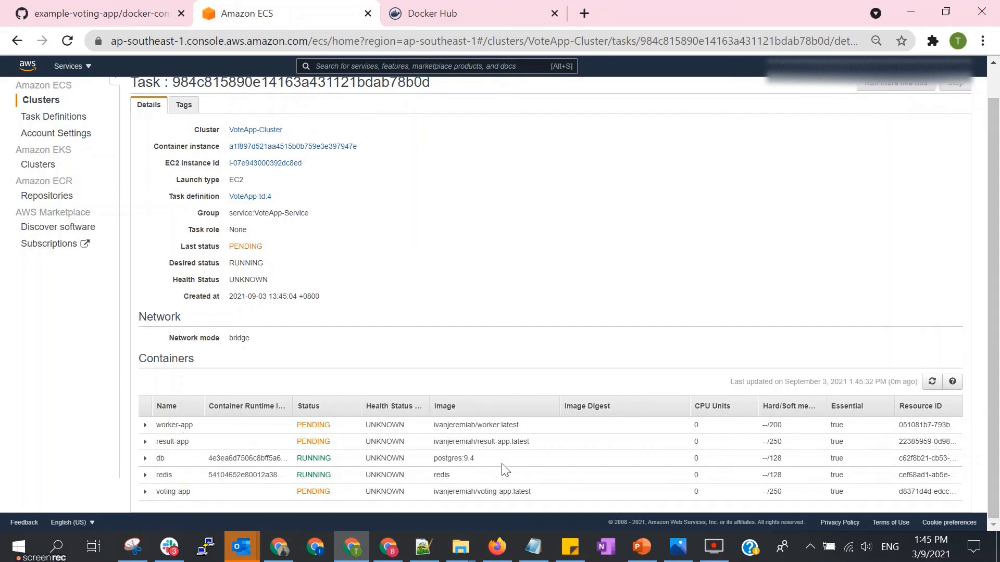
pyautogui.click(932, 381)
pyautogui.scroll(-1, 734, 337)
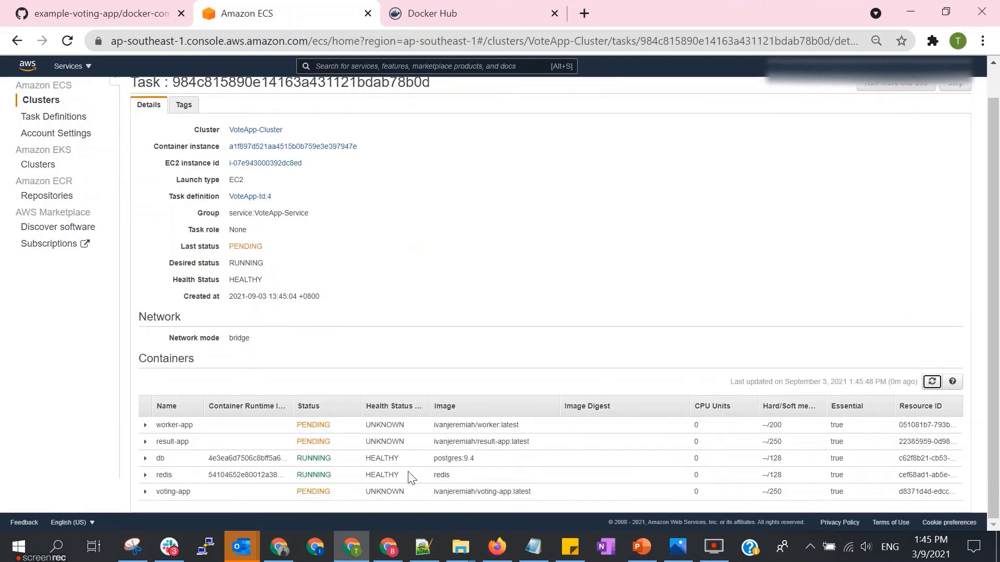
pyautogui.tripleClick(384, 460)
pyautogui.click(386, 479)
pyautogui.click(932, 381)
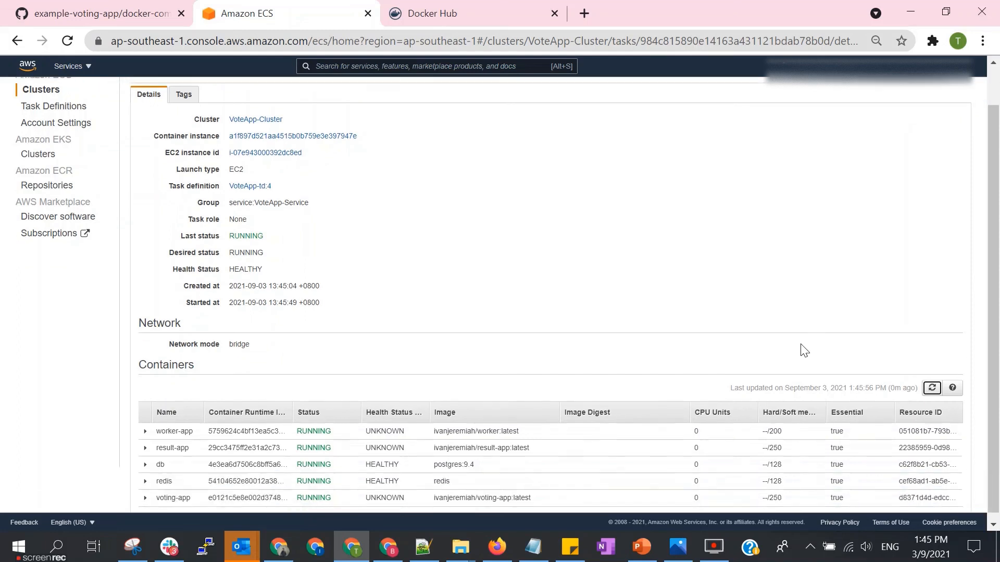
pyautogui.scroll(-1, 801, 344)
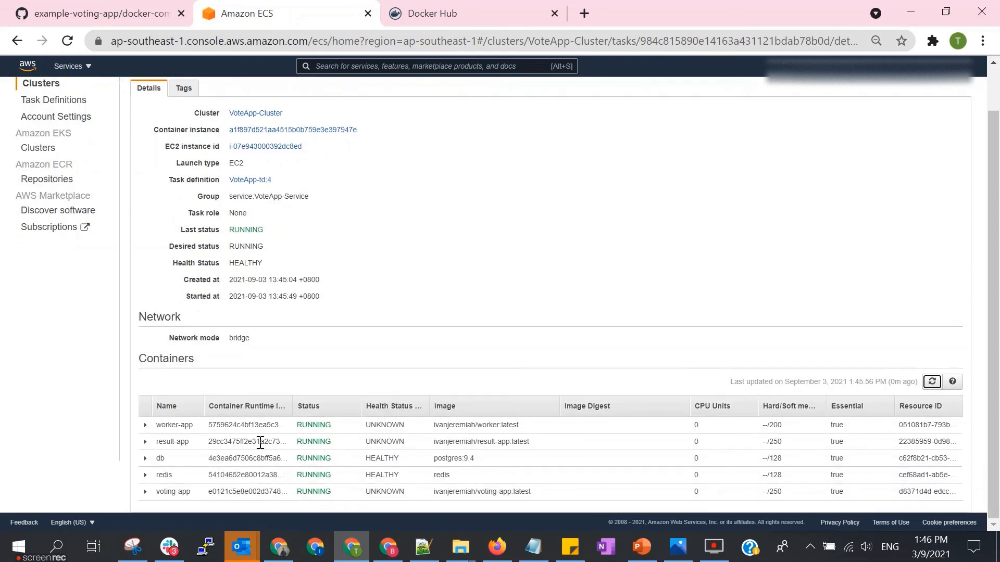
# - Expand the voting-app container's details and examine its network bindings and external link
pyautogui.click(146, 492)
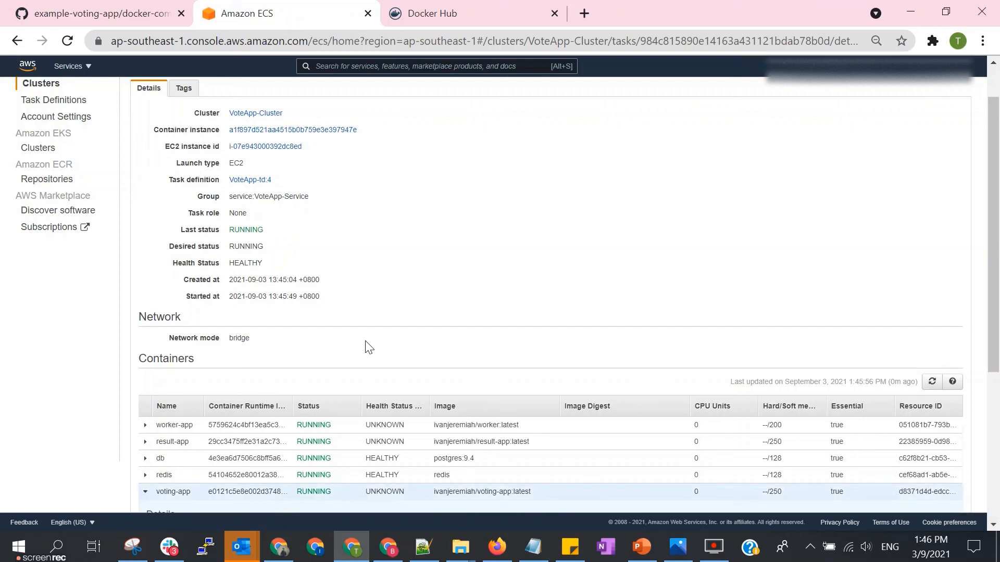
pyautogui.scroll(-5, 369, 347)
pyautogui.moveTo(330, 351); pyautogui.dragTo(377, 351)
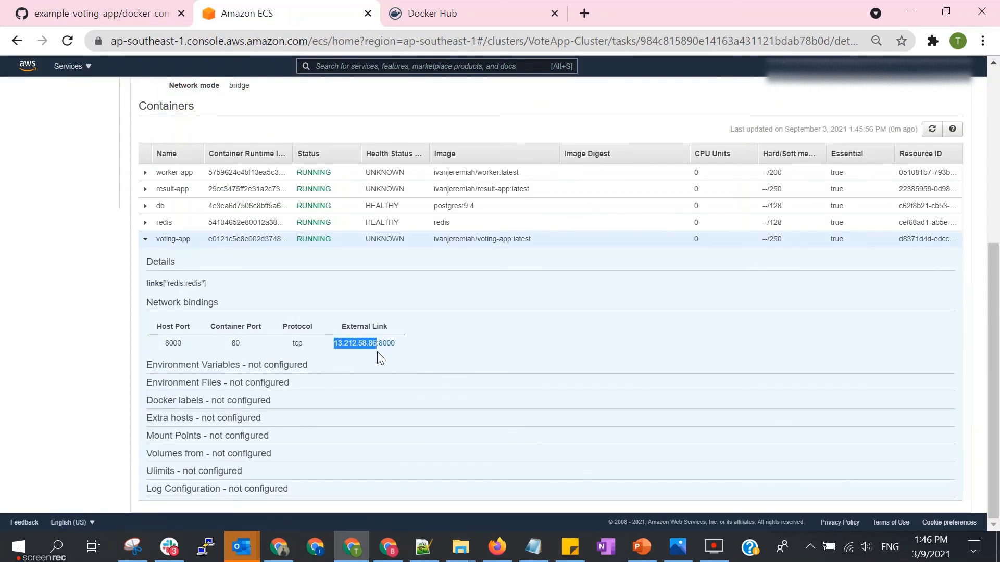
pyautogui.scroll(4, 377, 383)
pyautogui.scroll(-4, 377, 385)
pyautogui.click(414, 355)
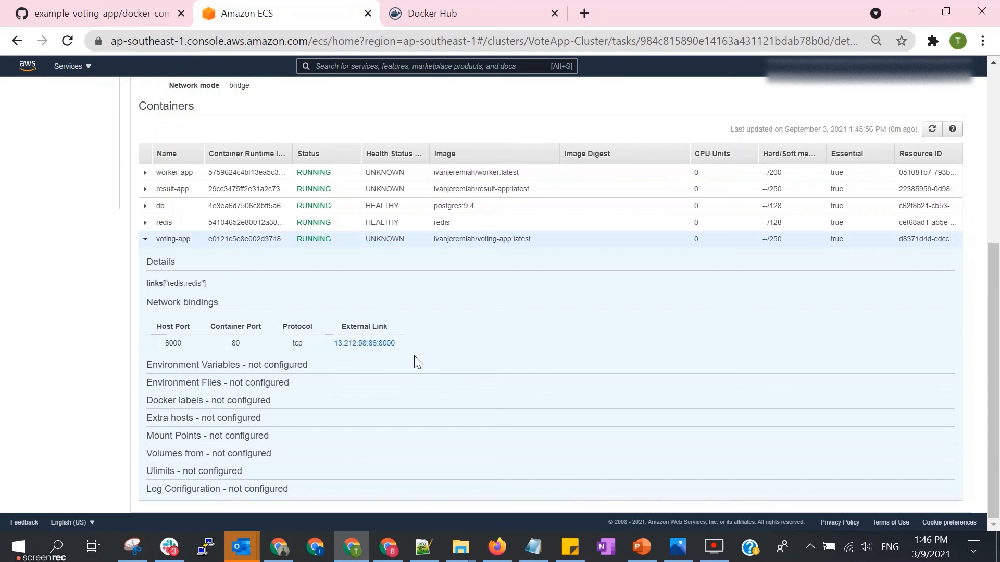
pyautogui.scroll(3, 319, 359)
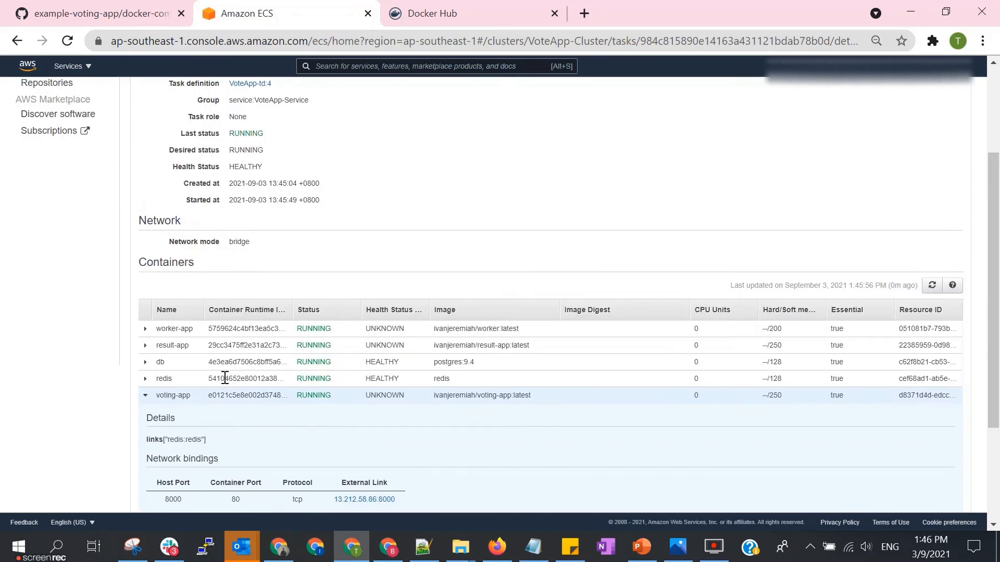
pyautogui.scroll(-3, 482, 391)
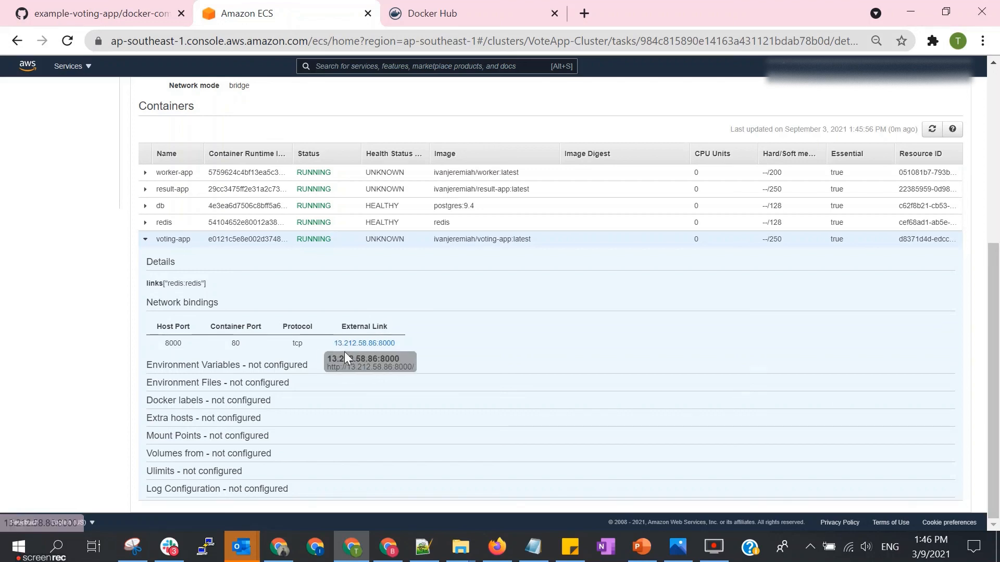
# - Open the voting-app container's external link and check the port in the voting page's address
pyautogui.click(381, 350)
pyautogui.click(478, 16)
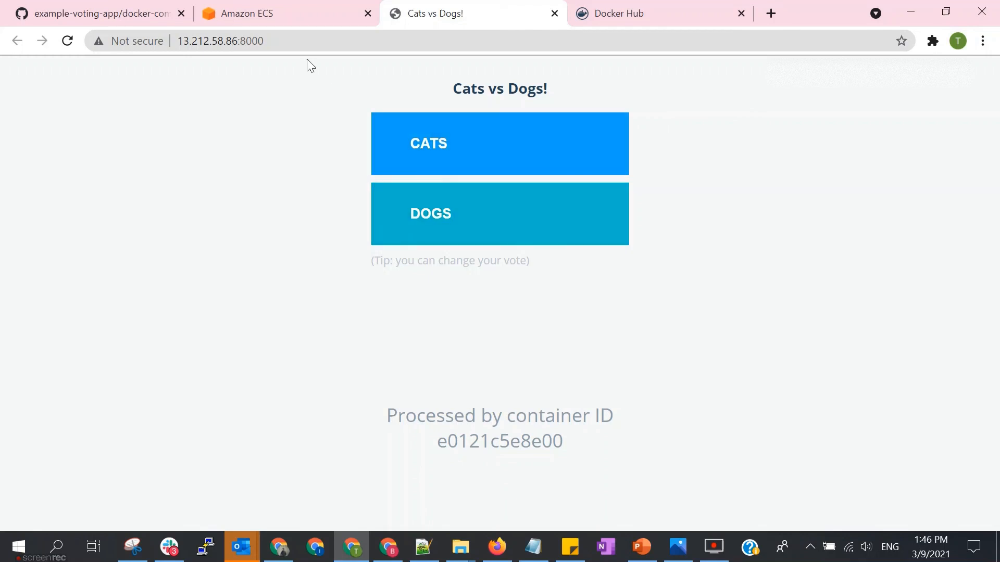
pyautogui.doubleClick(259, 40)
# - Return to the ECS task, expand the result-app container and open its external link, checking the result page's port
pyautogui.click(252, 13)
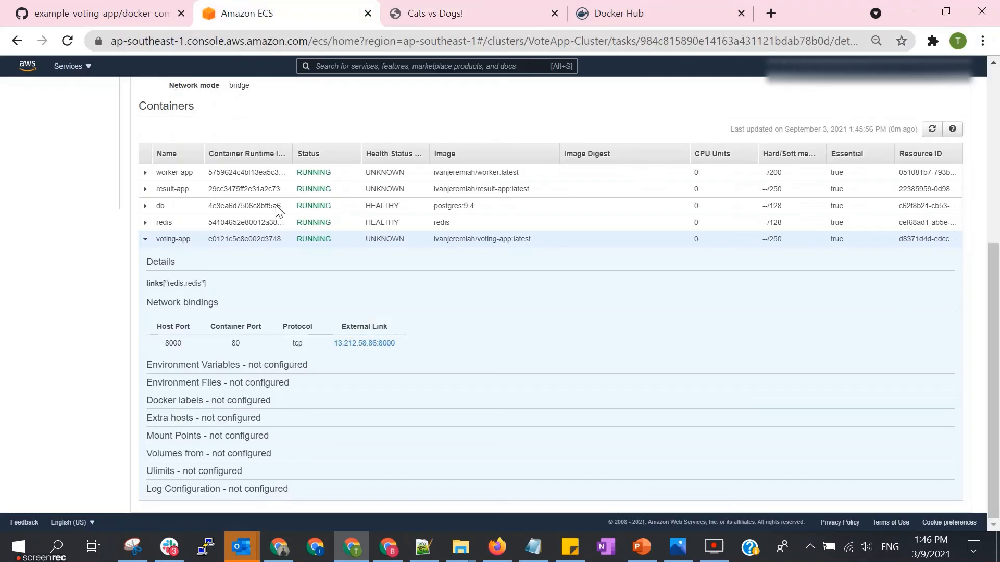
pyautogui.click(146, 189)
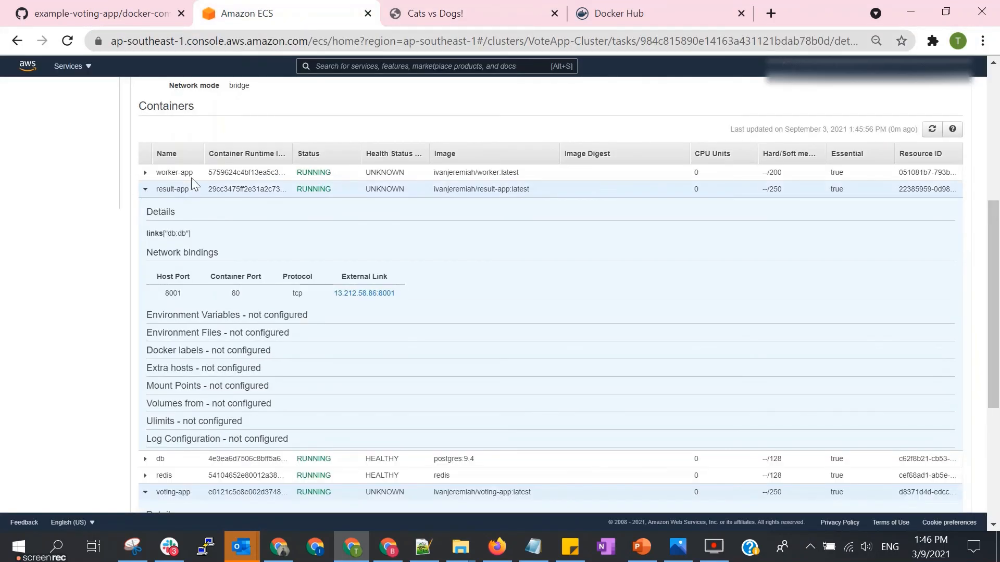
pyautogui.click(370, 298)
pyautogui.click(546, 12)
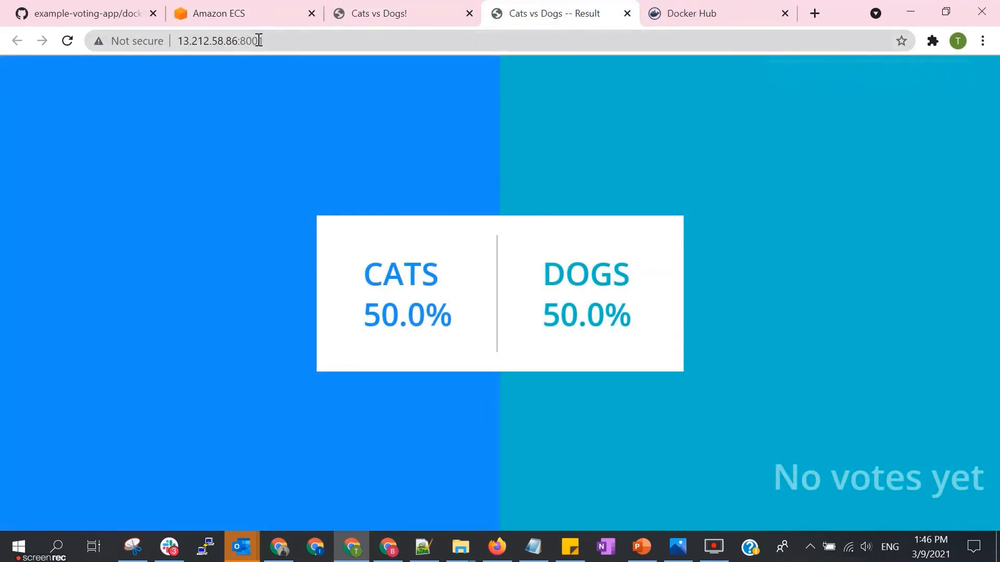
pyautogui.doubleClick(259, 41)
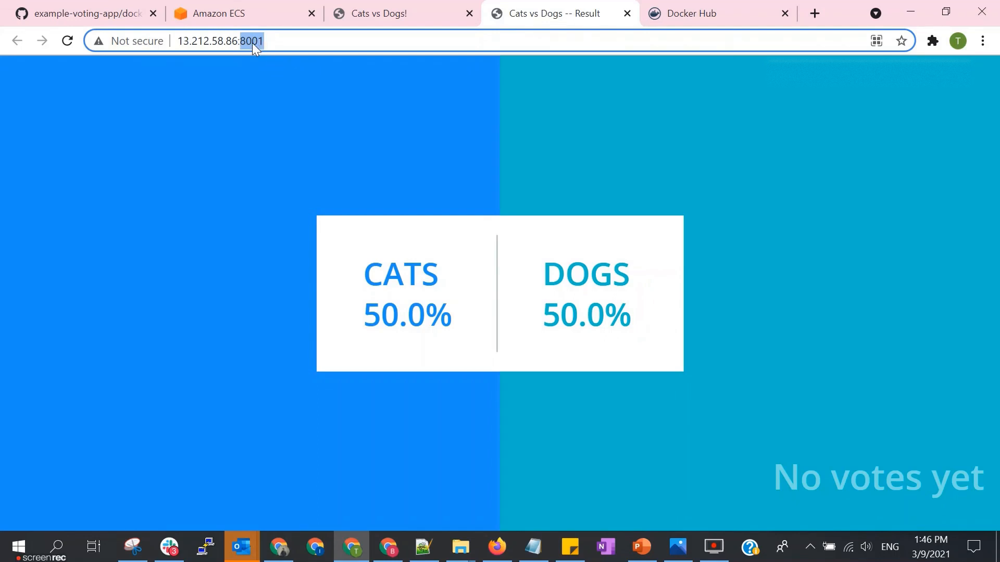
# - Cast a vote for Cats on the Cats vs Dogs voting page
pyautogui.click(405, 15)
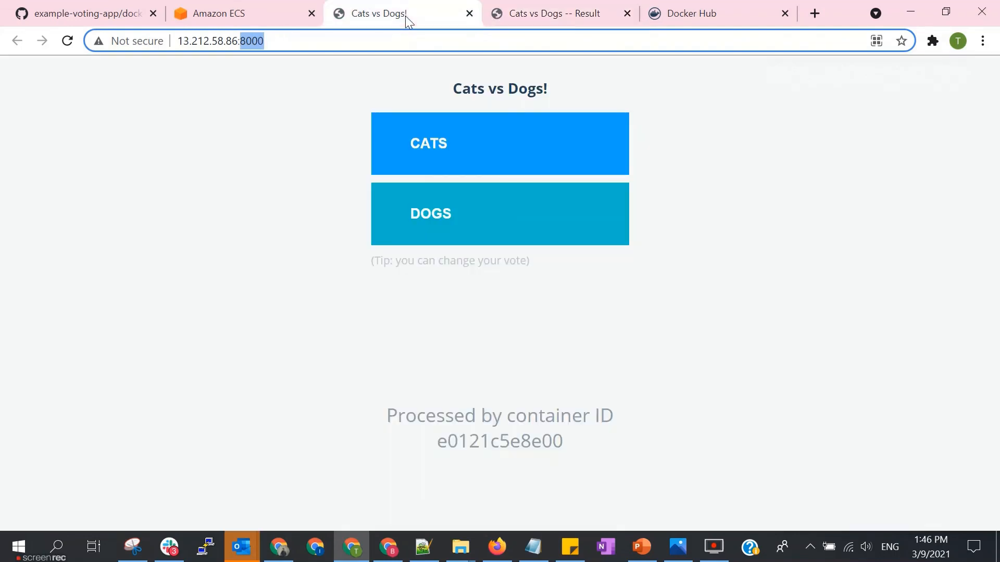
pyautogui.click(487, 150)
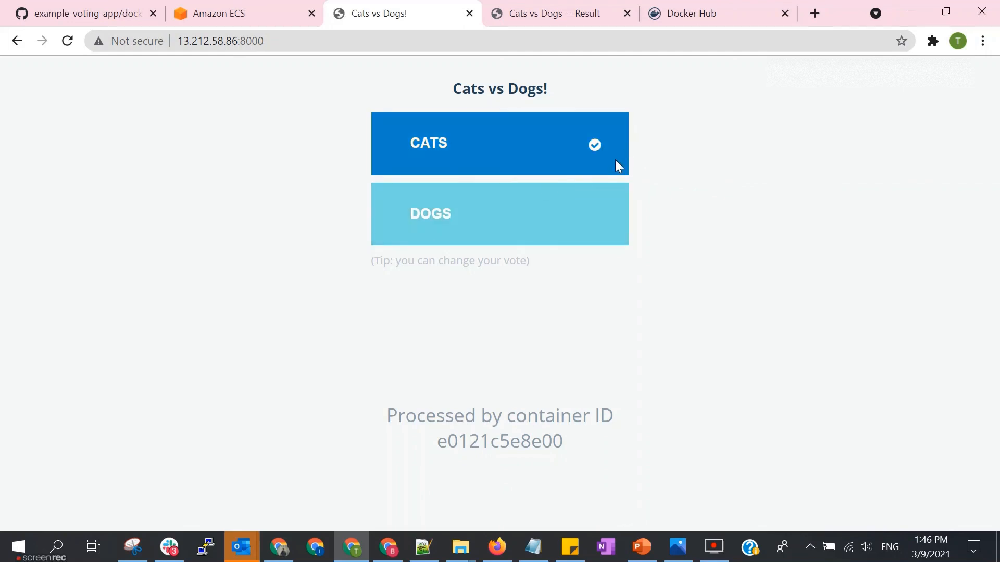
# - Change the vote from Cats to Dogs on the voting page, checking the result page before and after the change
pyautogui.click(542, 17)
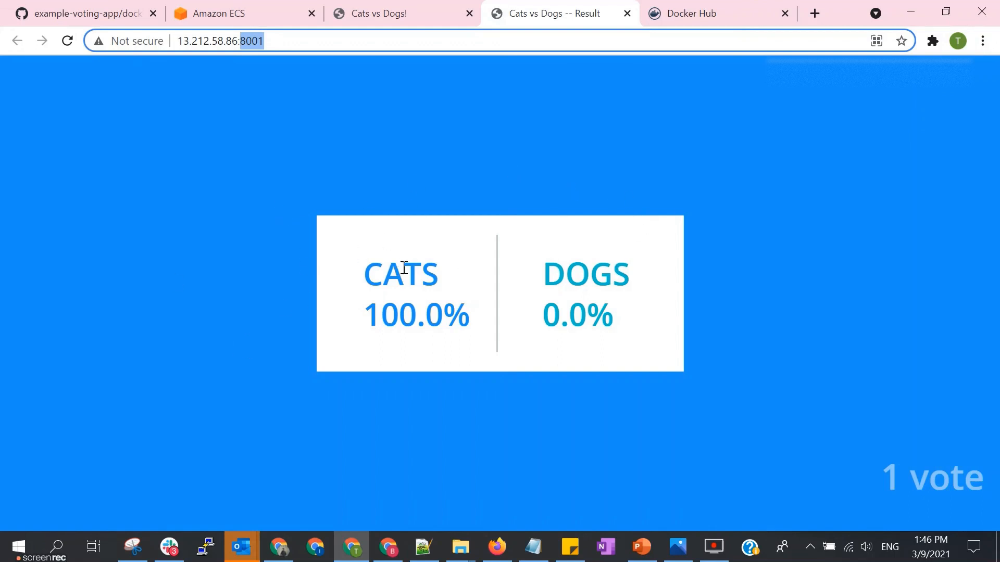
pyautogui.moveTo(376, 311); pyautogui.dragTo(473, 326)
pyautogui.click(375, 19)
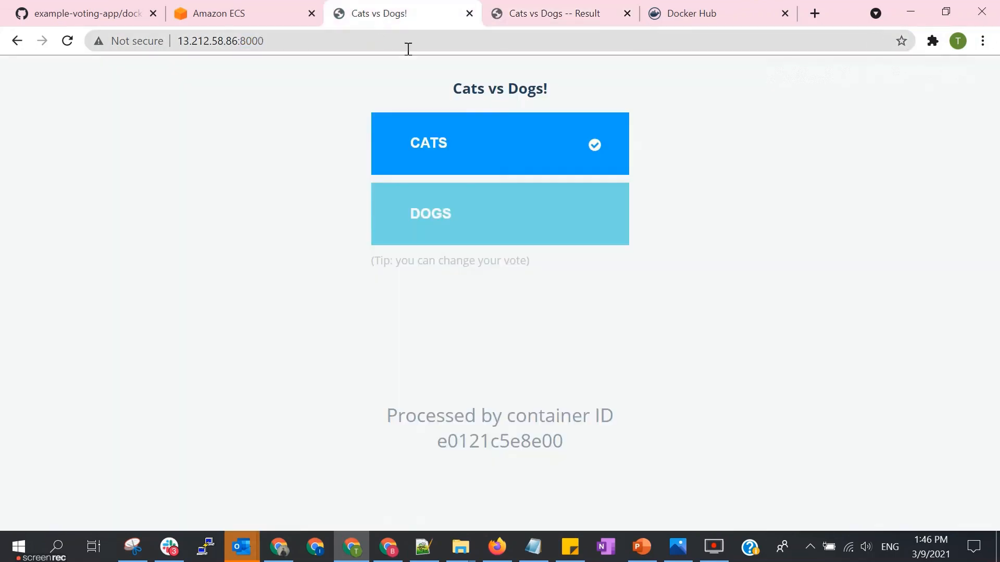
pyautogui.click(512, 211)
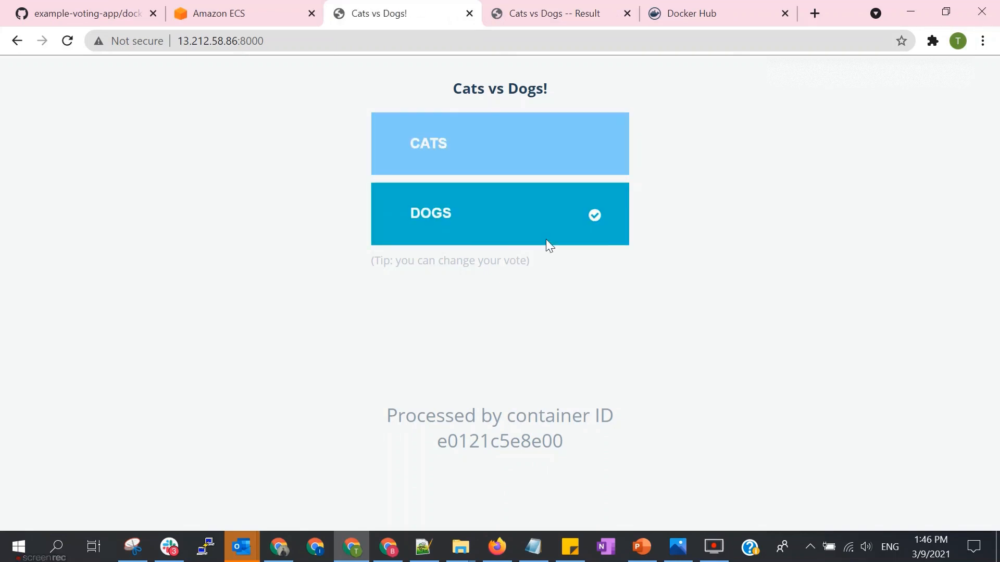
pyautogui.click(537, 13)
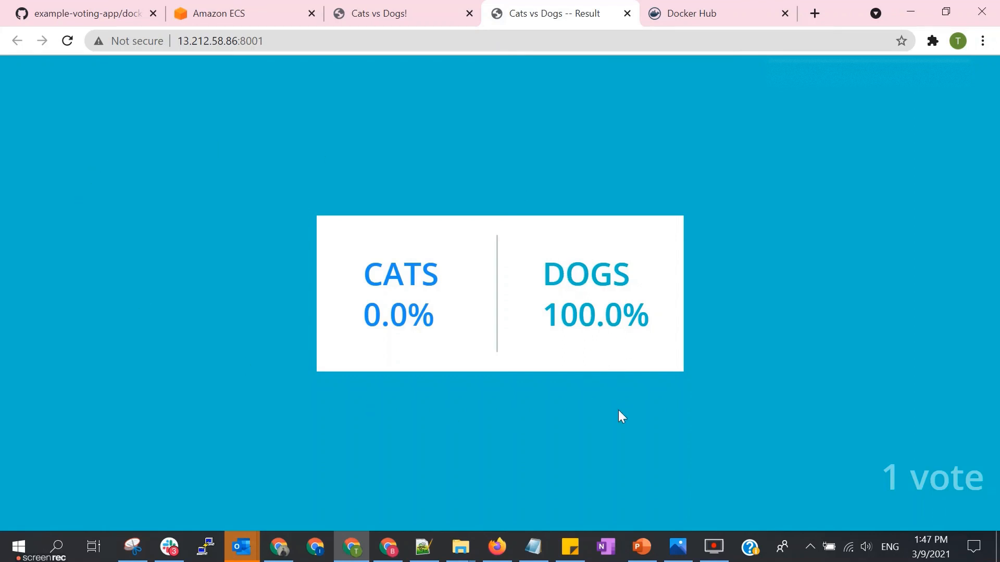
# - Return to the ECS task and review its container list and the result-app container's network bindings
pyautogui.click(385, 7)
pyautogui.click(217, 10)
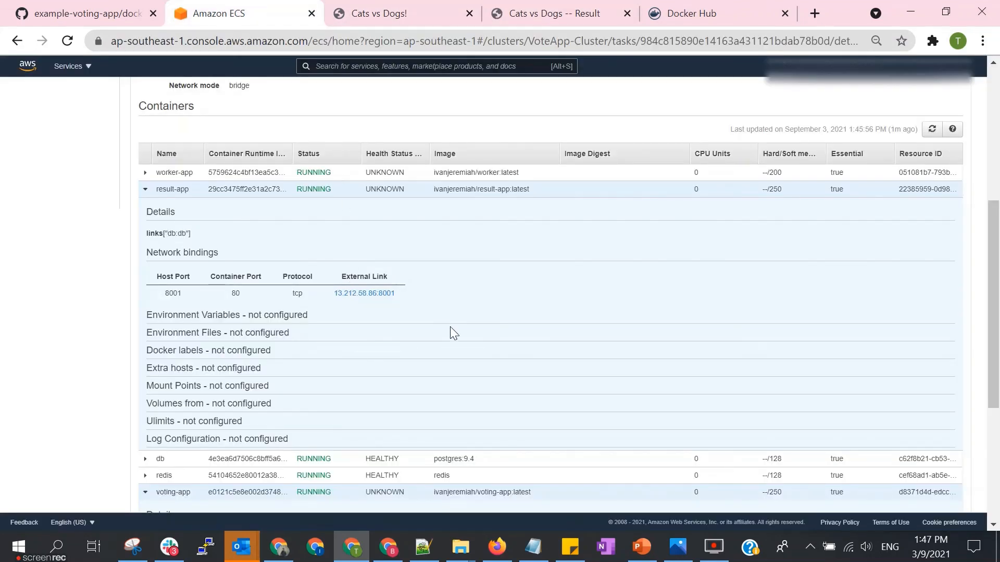
pyautogui.scroll(1, 465, 447)
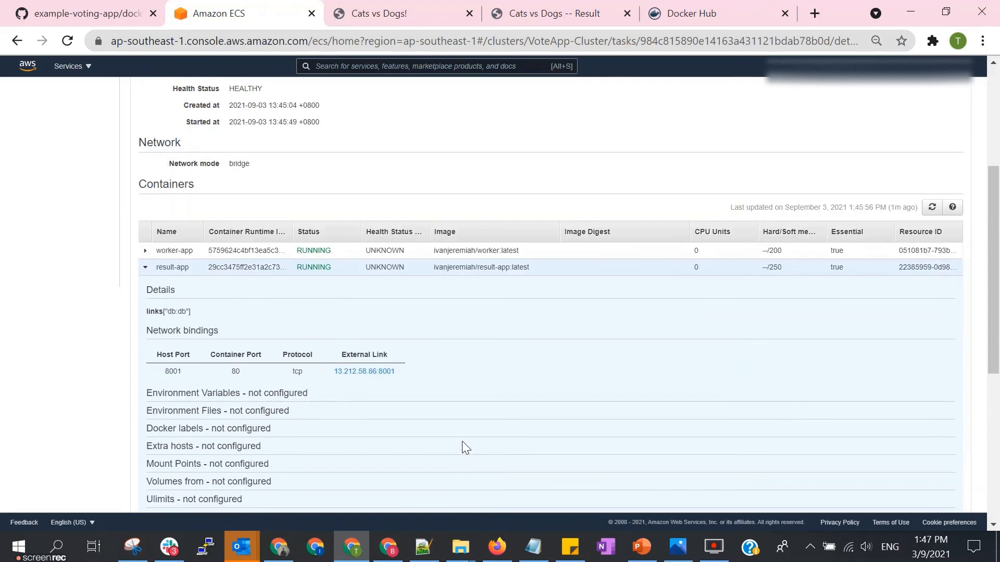
# - Compare the port numbers in the addresses of the voting page and the result page
pyautogui.click(427, 6)
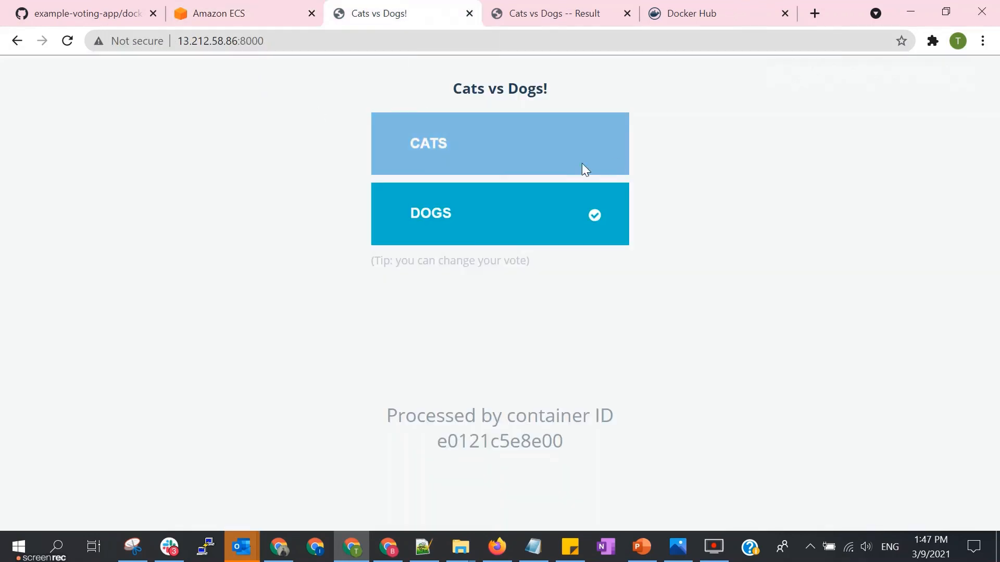
pyautogui.doubleClick(259, 40)
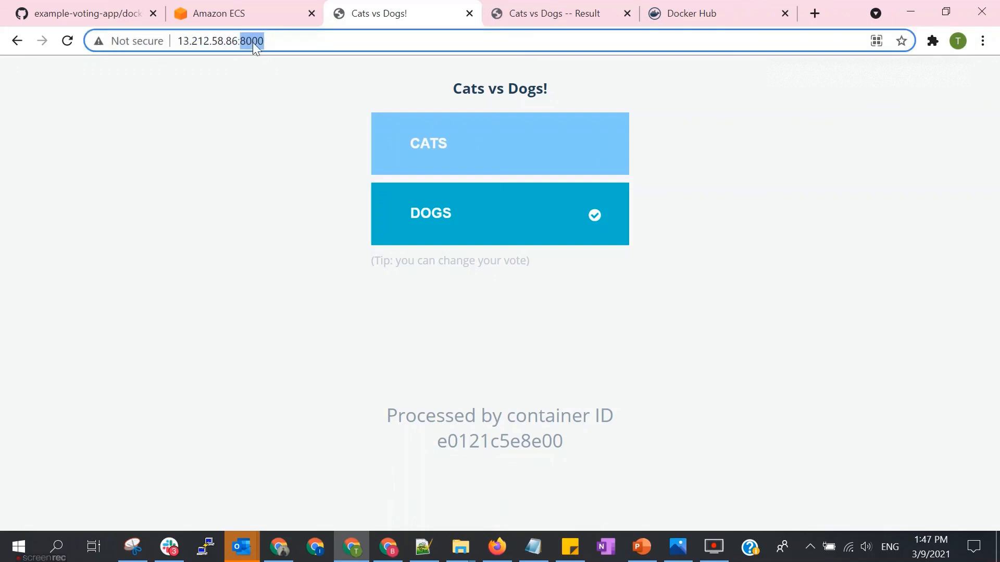
pyautogui.click(551, 14)
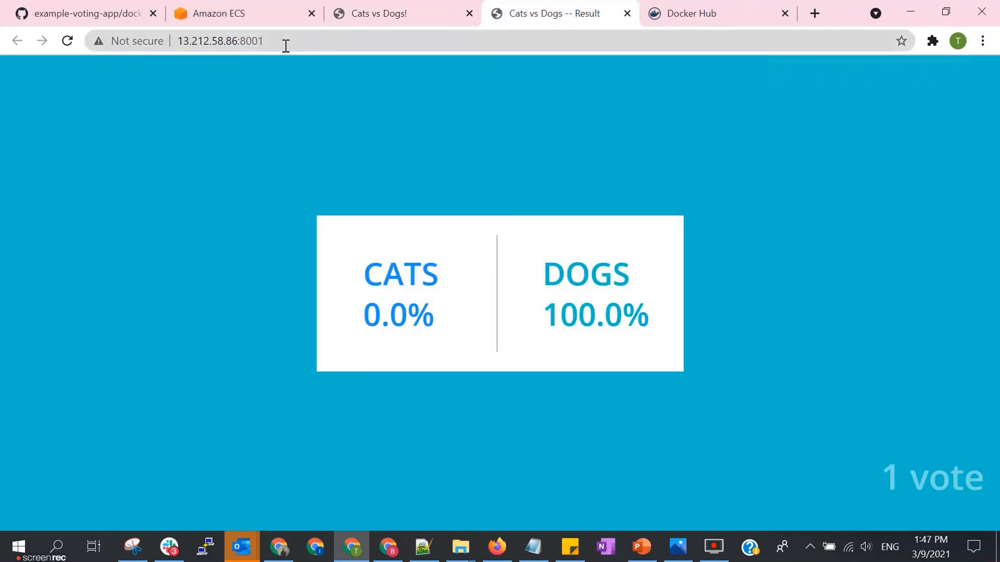
pyautogui.doubleClick(258, 40)
pyautogui.click(409, 7)
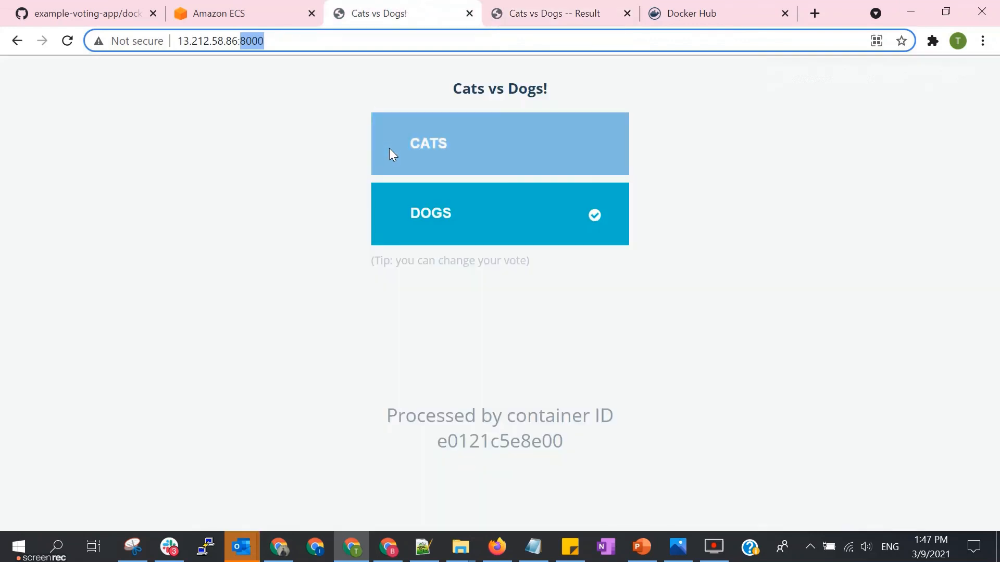